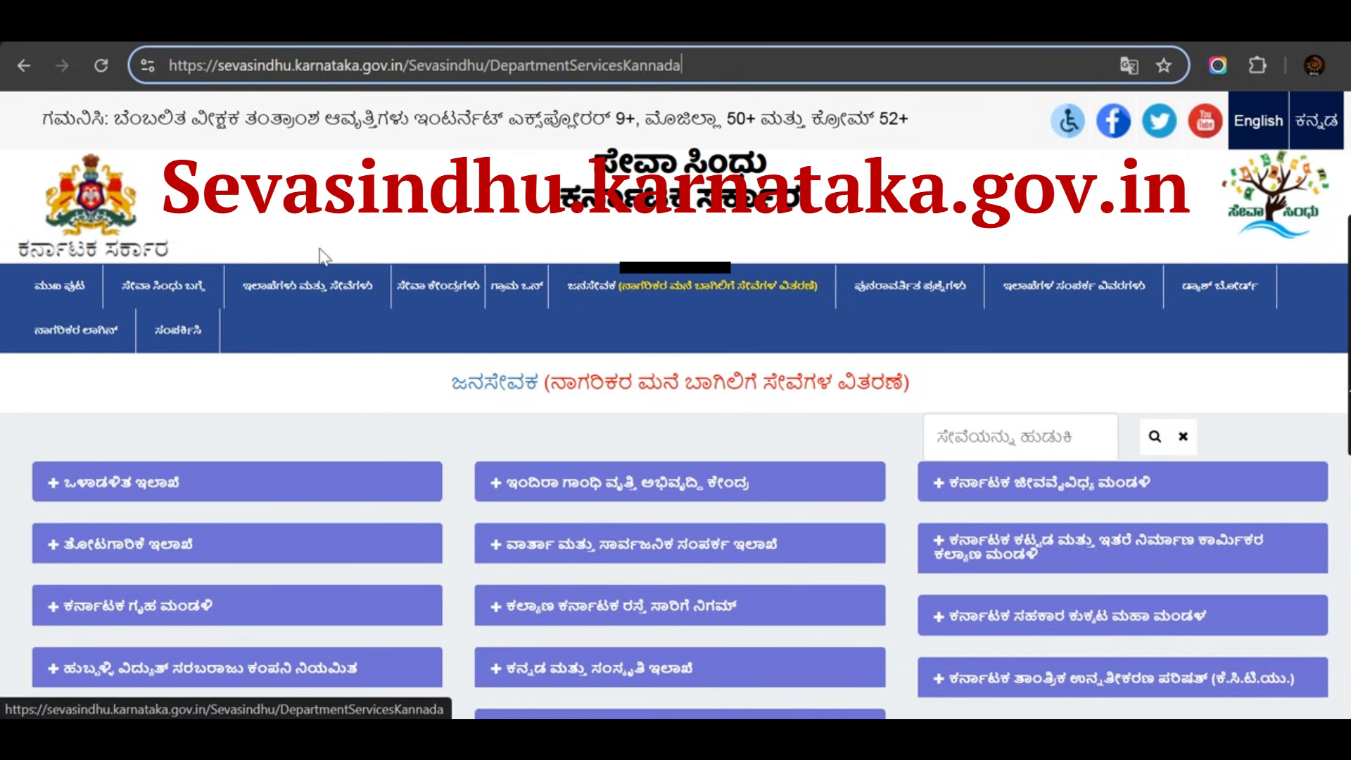
Expand the Kannada and Culture Department's services and open the instruments-and-costumes grant details.
scroll(317, 256, down, 2)
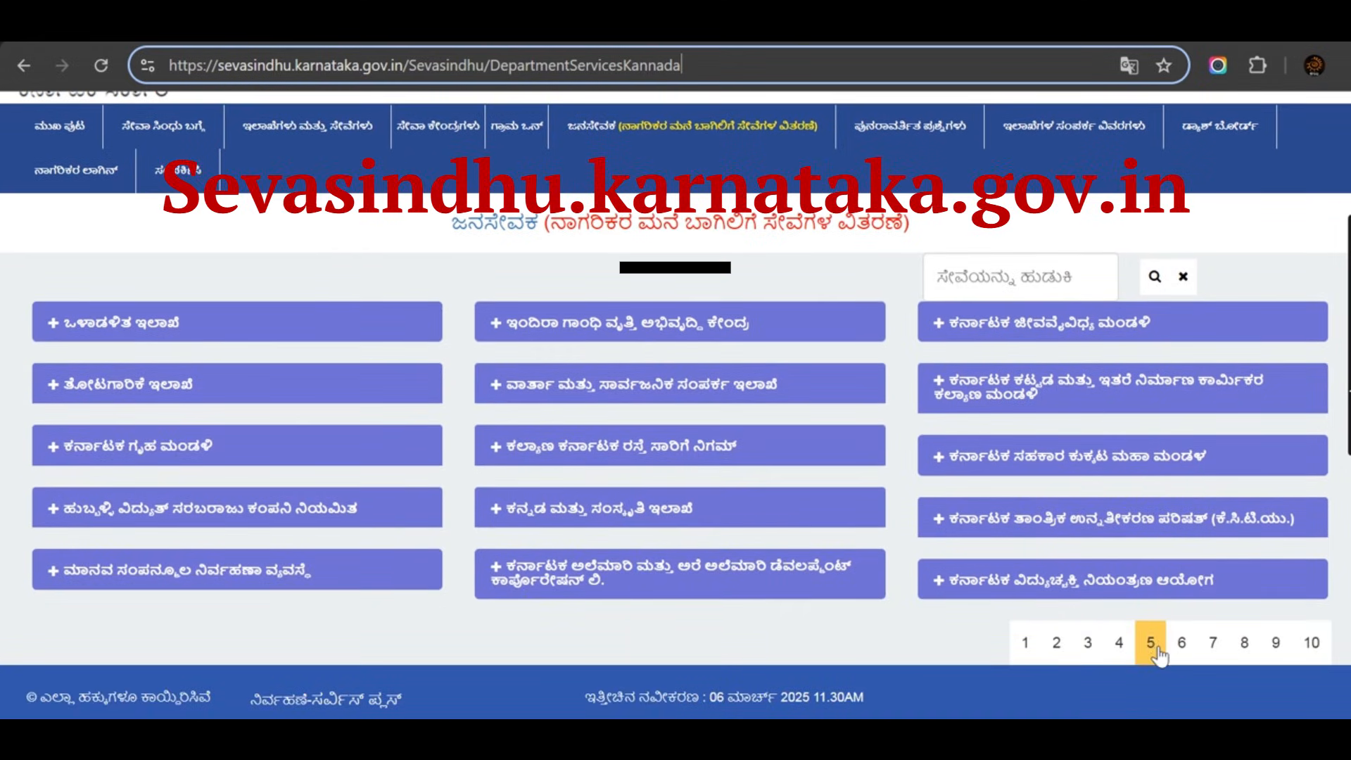
click(680, 507)
scroll(679, 505, down, 1)
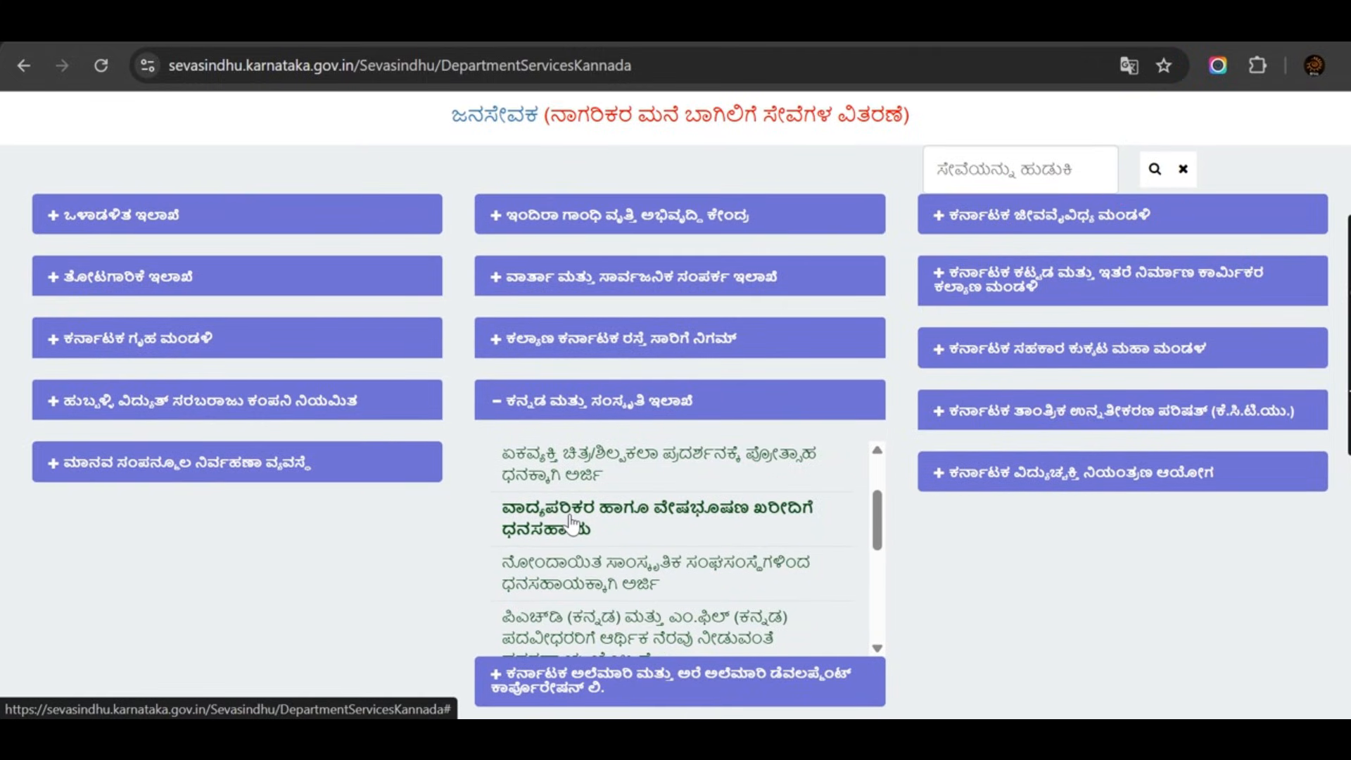
click(571, 525)
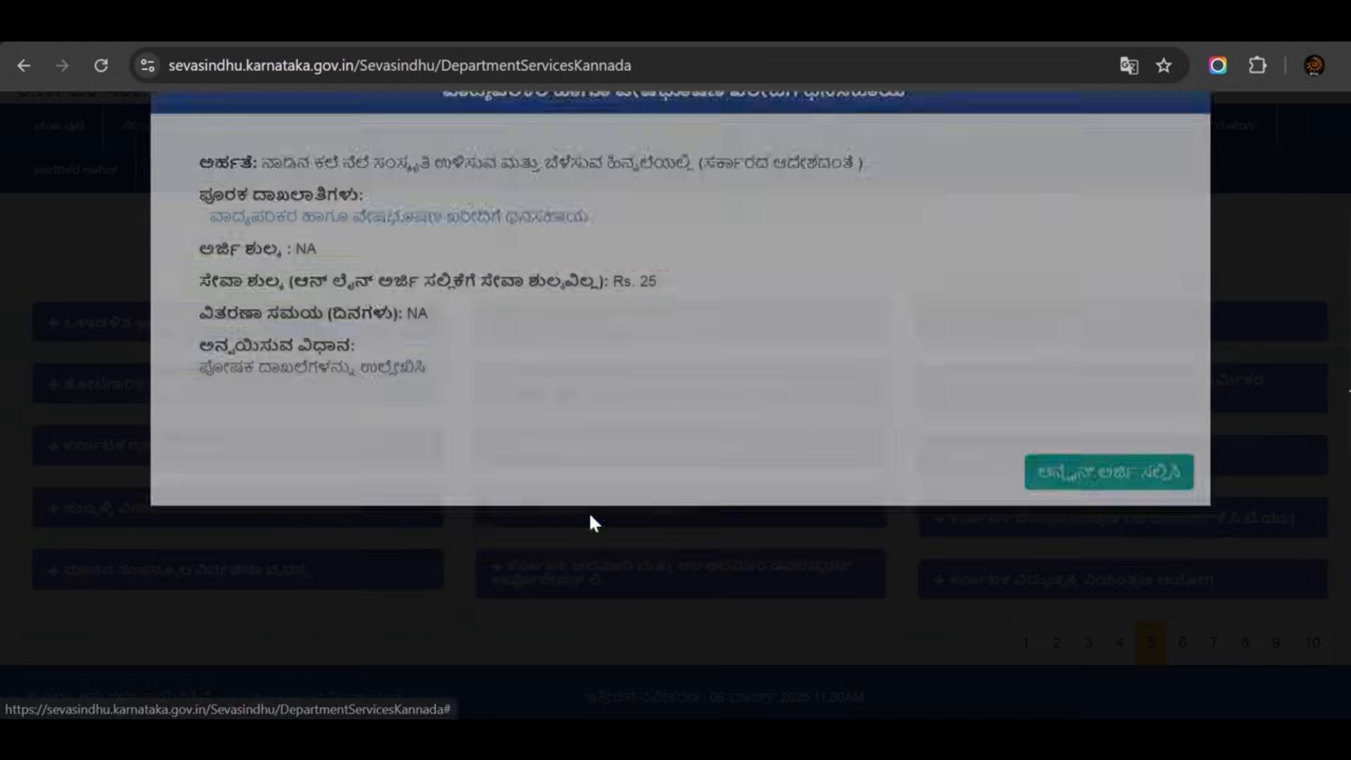
Start the online application for the instruments-and-costumes grant.
click(1089, 531)
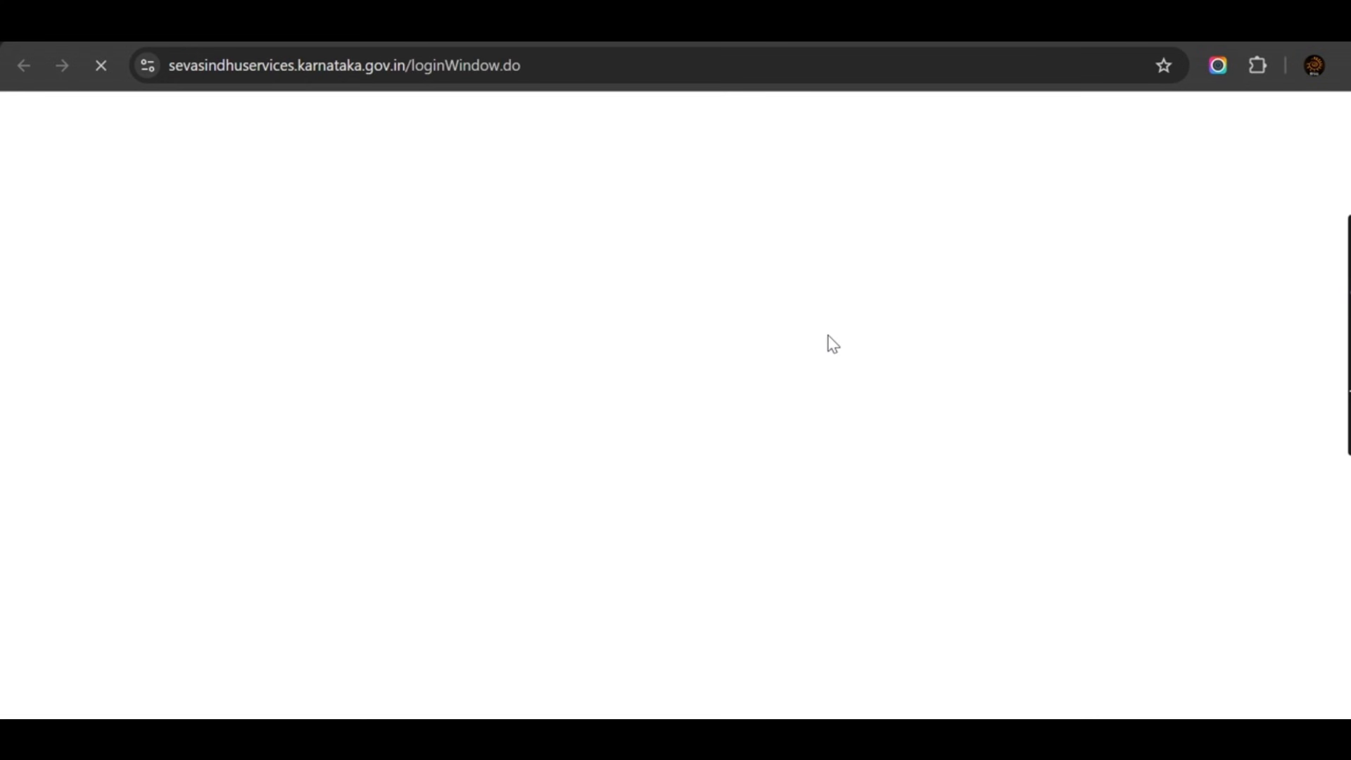
scroll(740, 416, down, 1)
scroll(740, 416, down, 3)
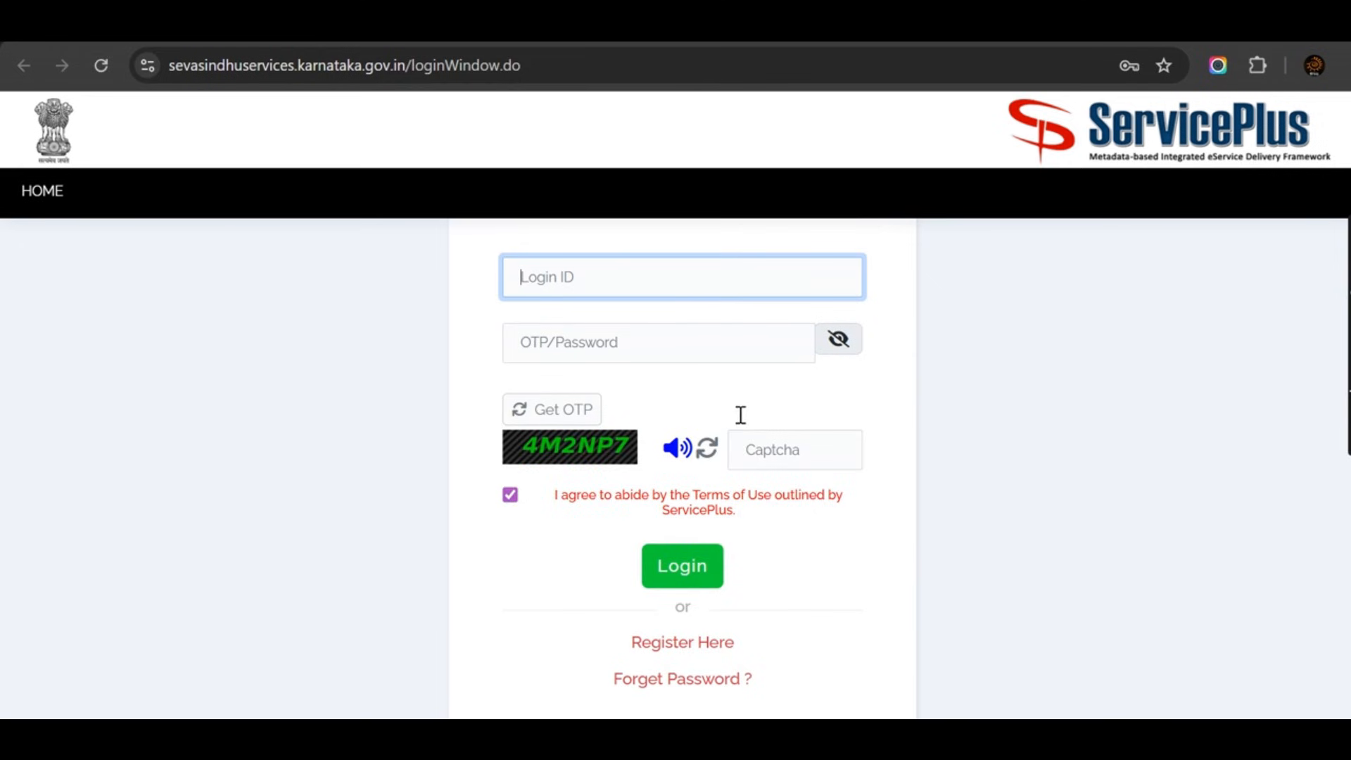
drag(737, 535, 599, 535)
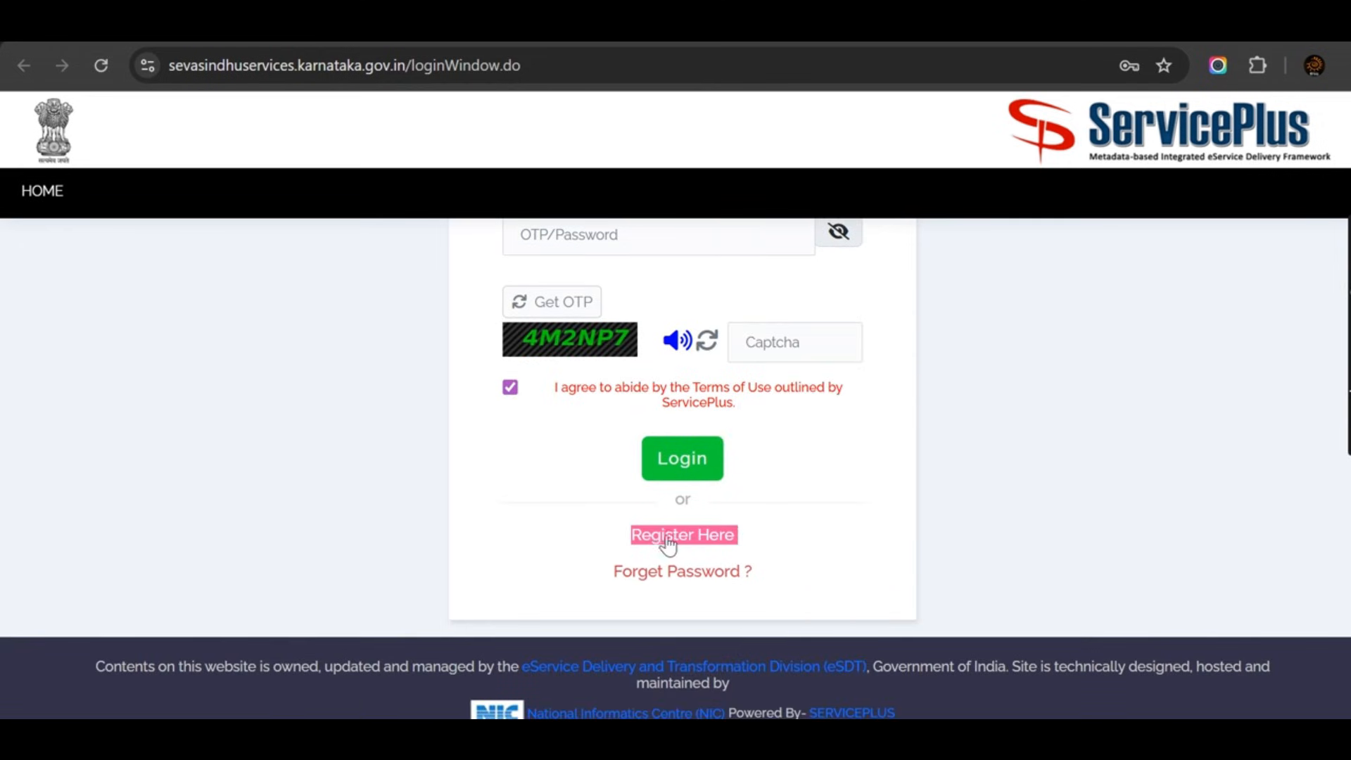
scroll(786, 532, up, 2)
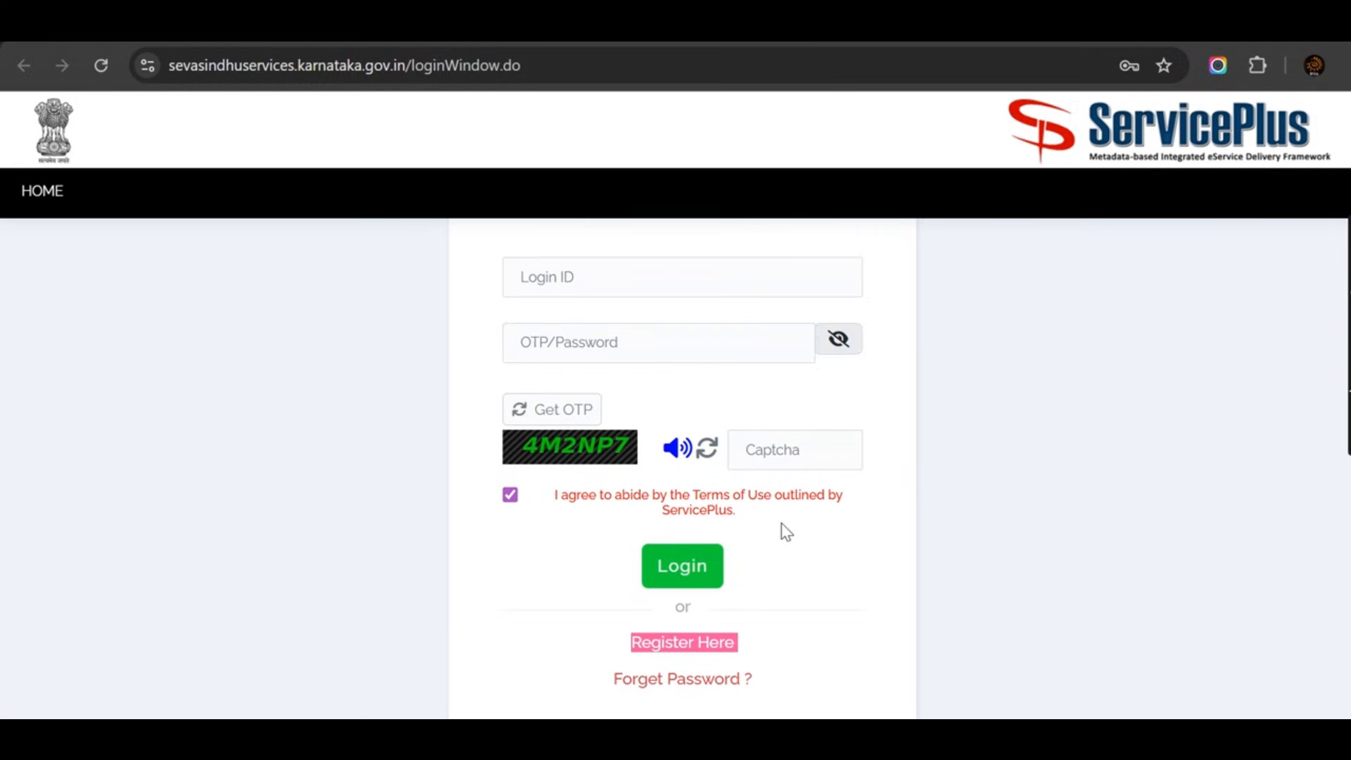
Sign in to ServicePlus with the login ID and account password.
click(613, 270)
text(t)
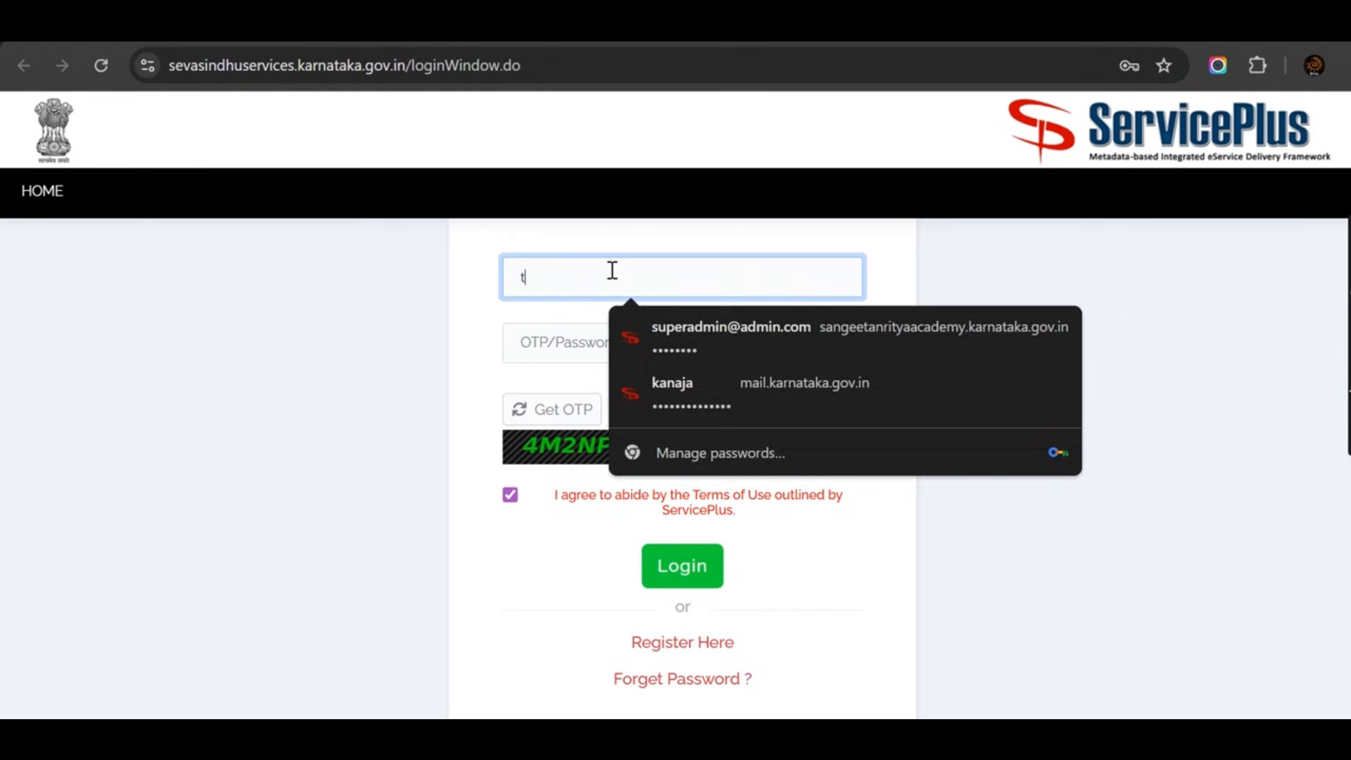
text(est)
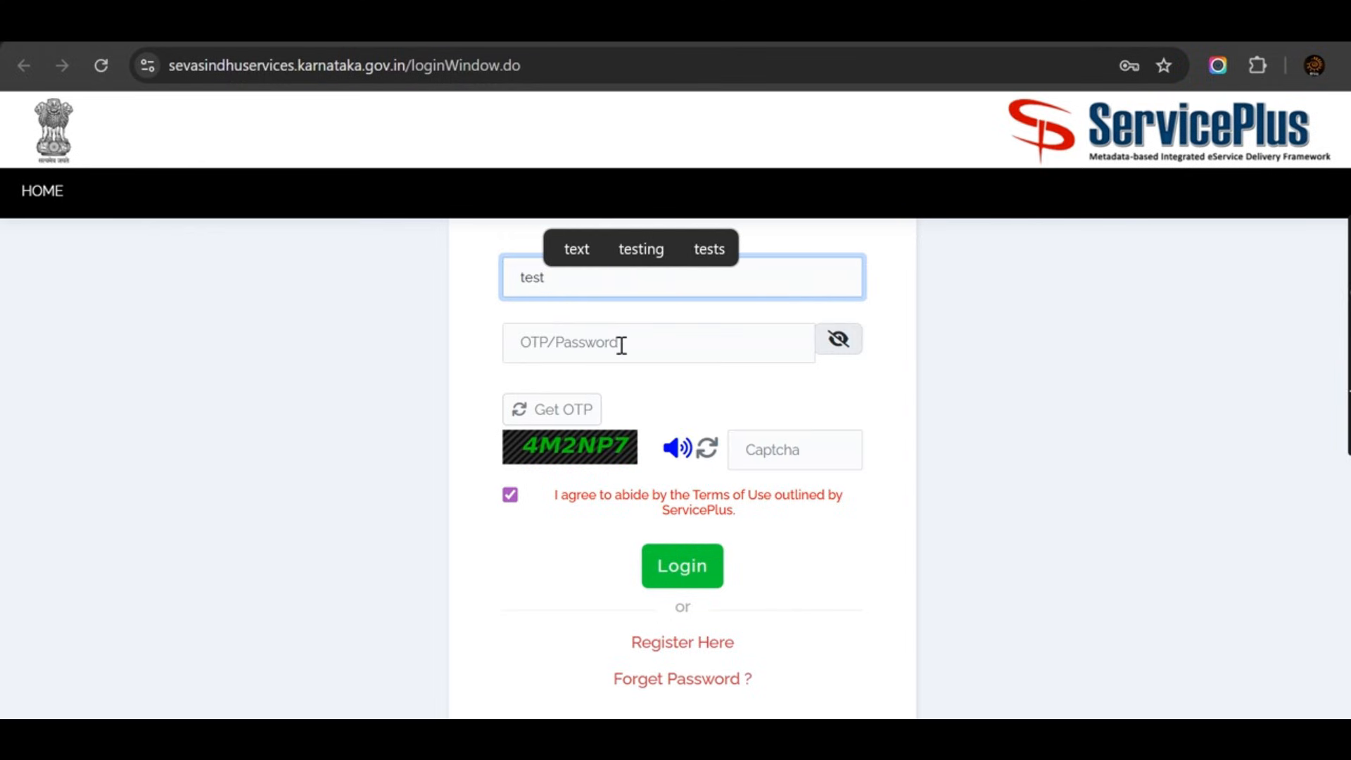
click(622, 345)
text(te)
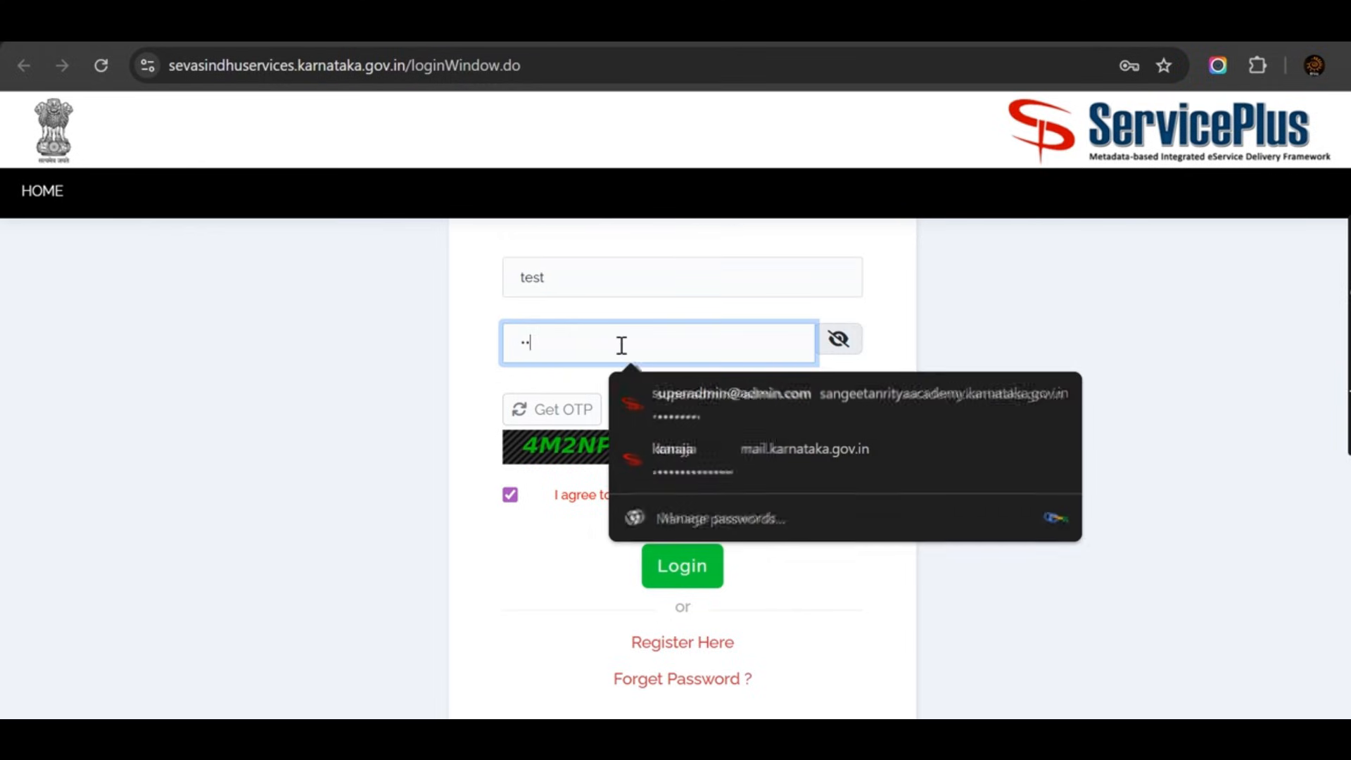
text(st)
click(549, 535)
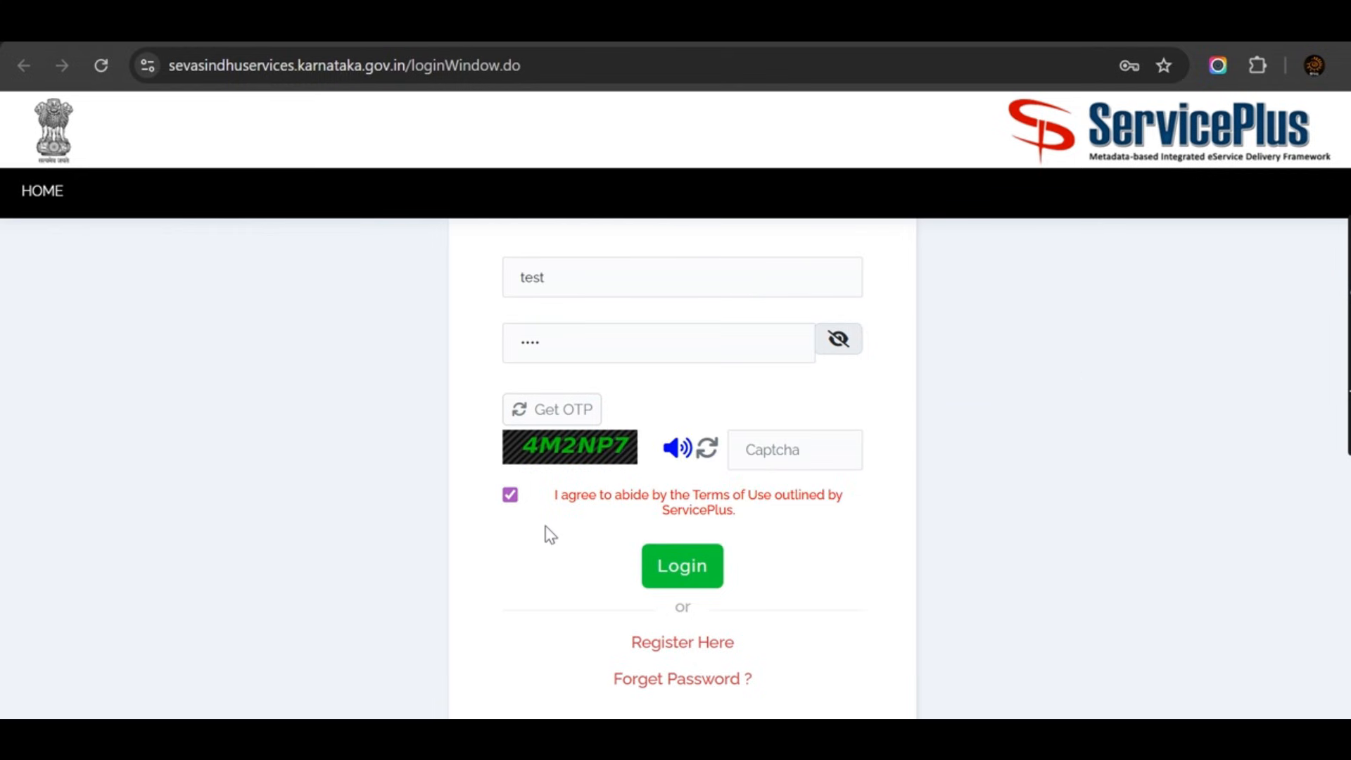
click(681, 567)
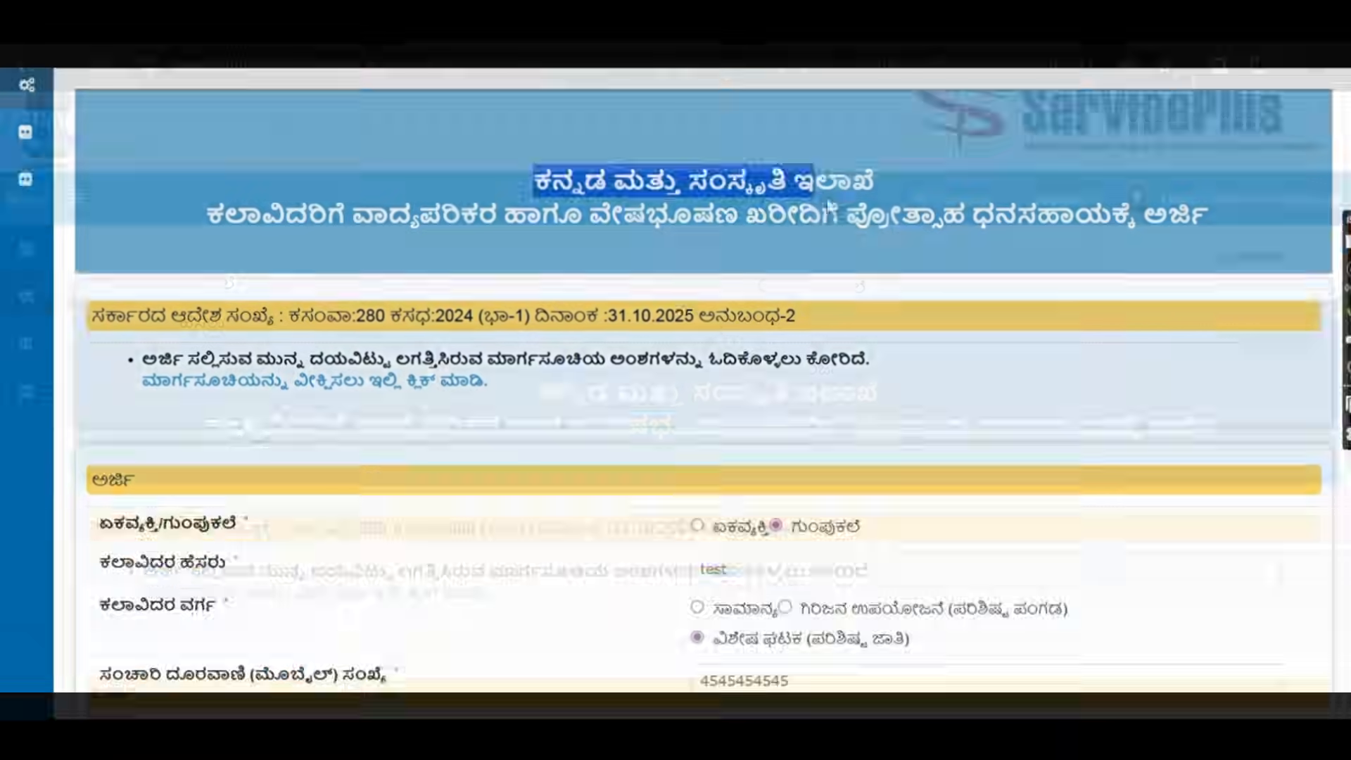
drag(833, 205, 1176, 230)
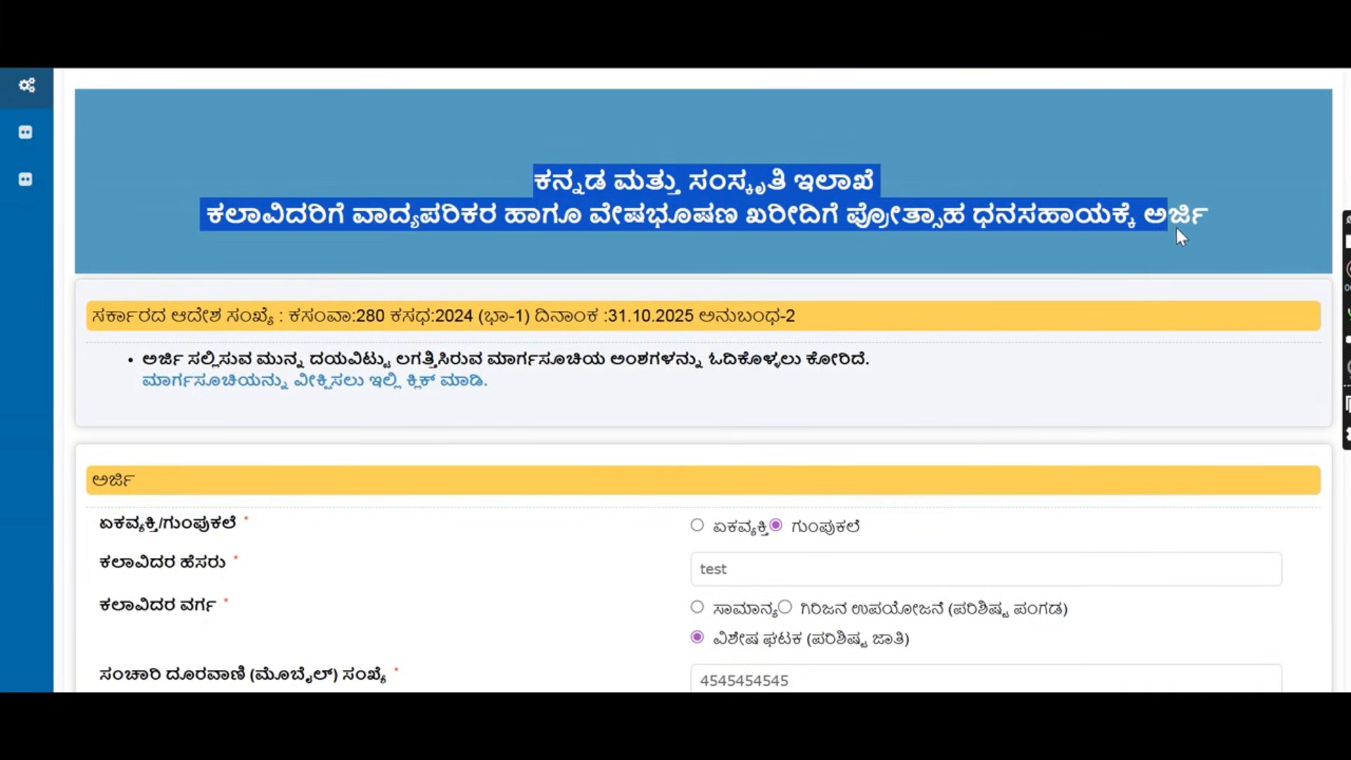
click(642, 274)
scroll(265, 275, down, 2)
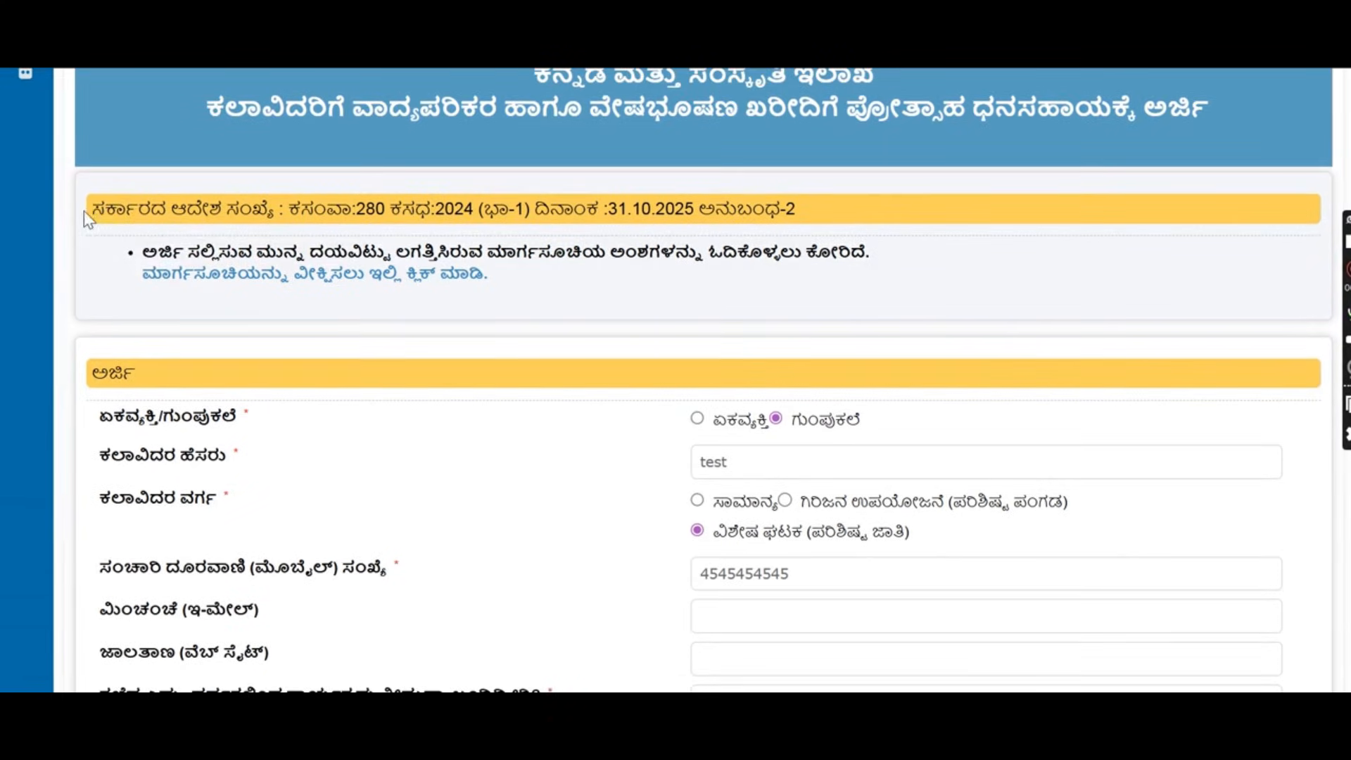
drag(83, 210, 285, 225)
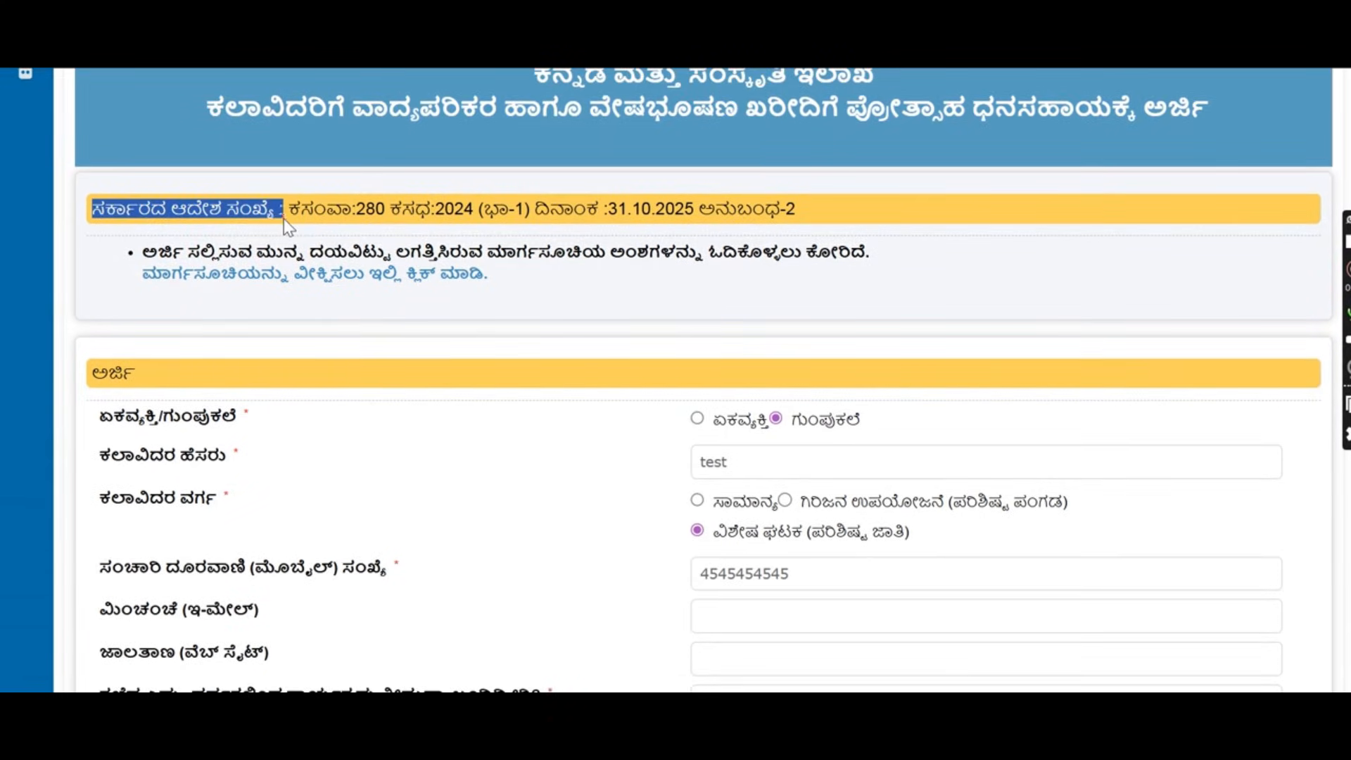
drag(137, 252, 823, 262)
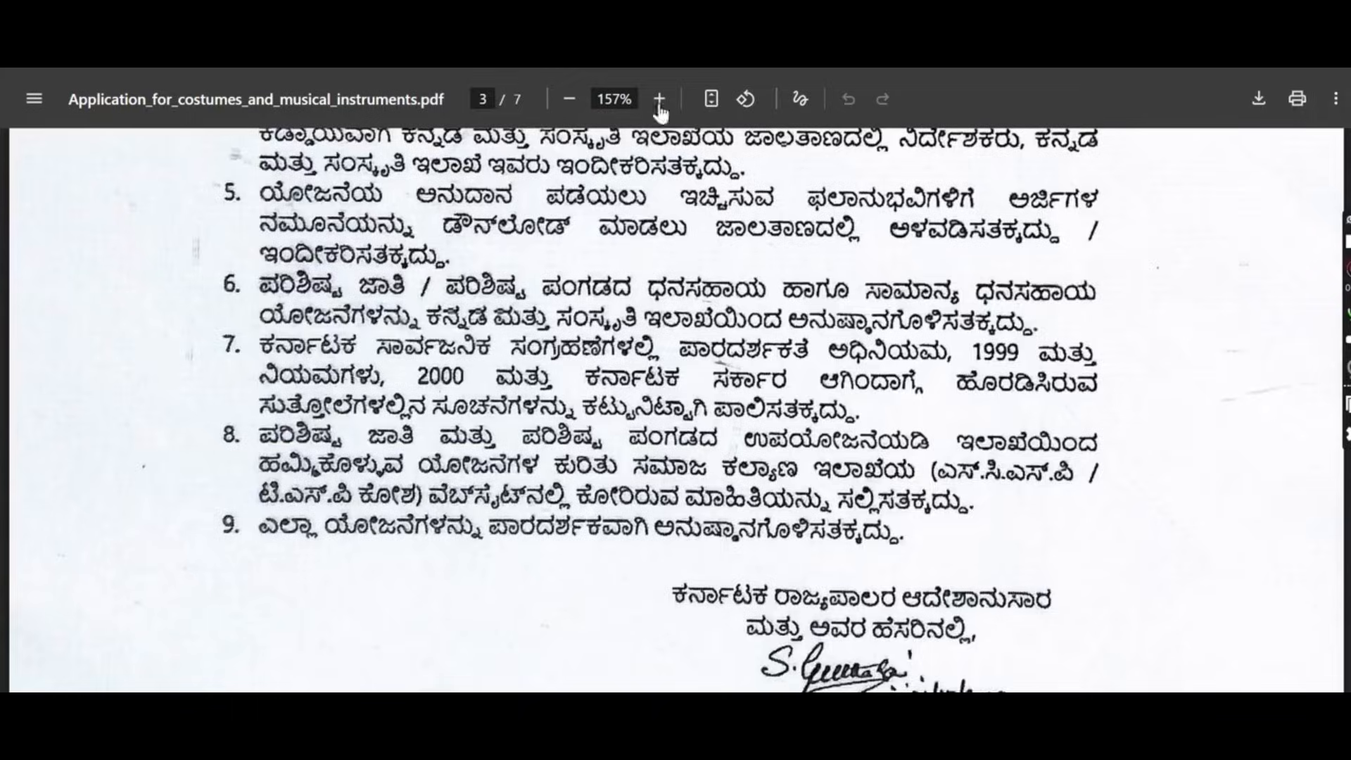
scroll(719, 313, down, 5)
scroll(727, 361, up, 10)
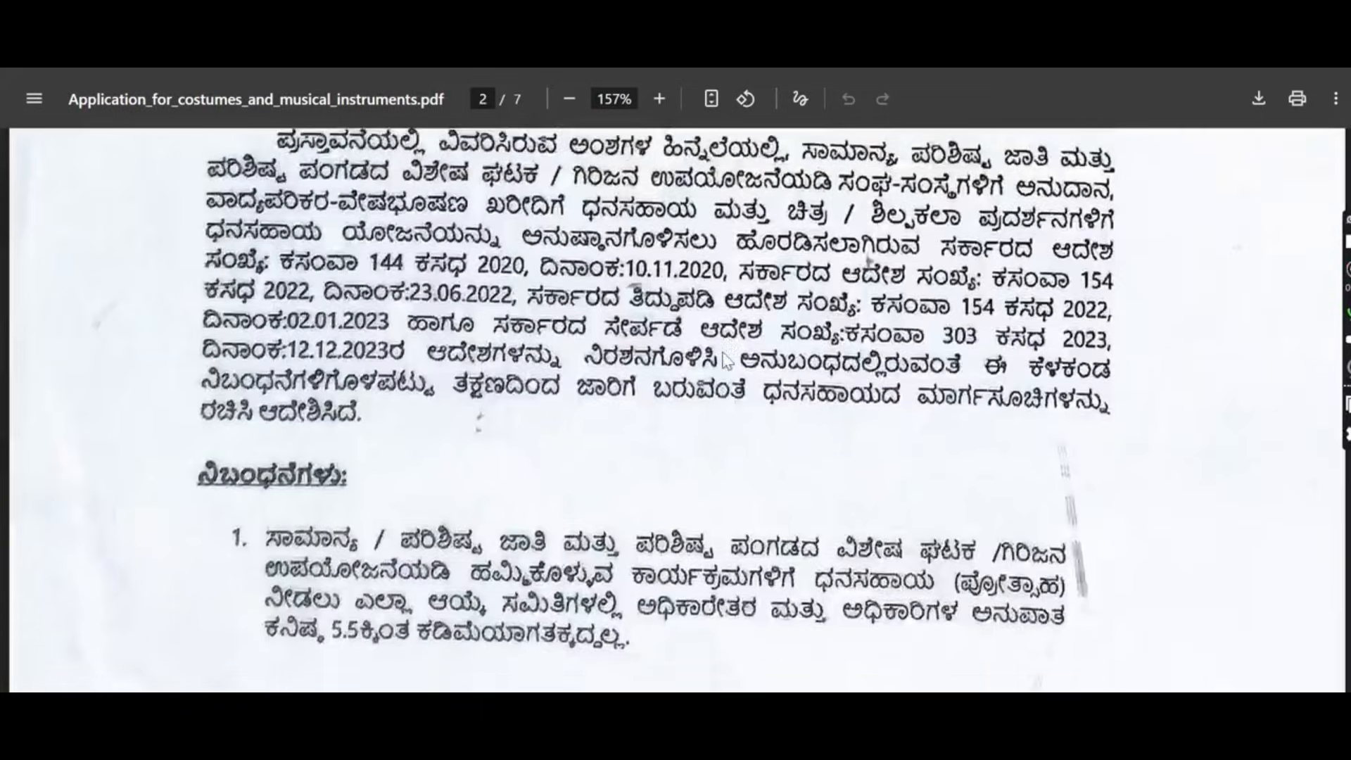
scroll(716, 352, up, 3)
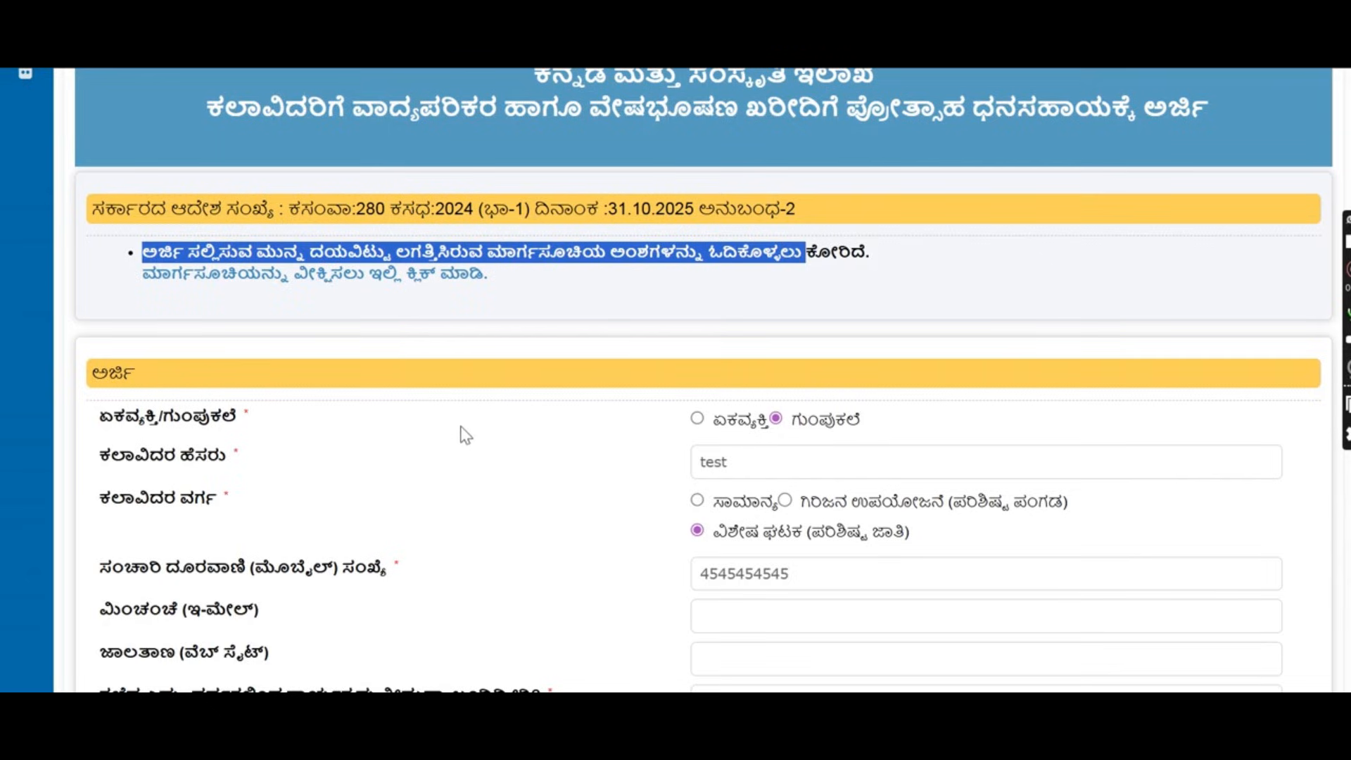
scroll(465, 439, down, 3)
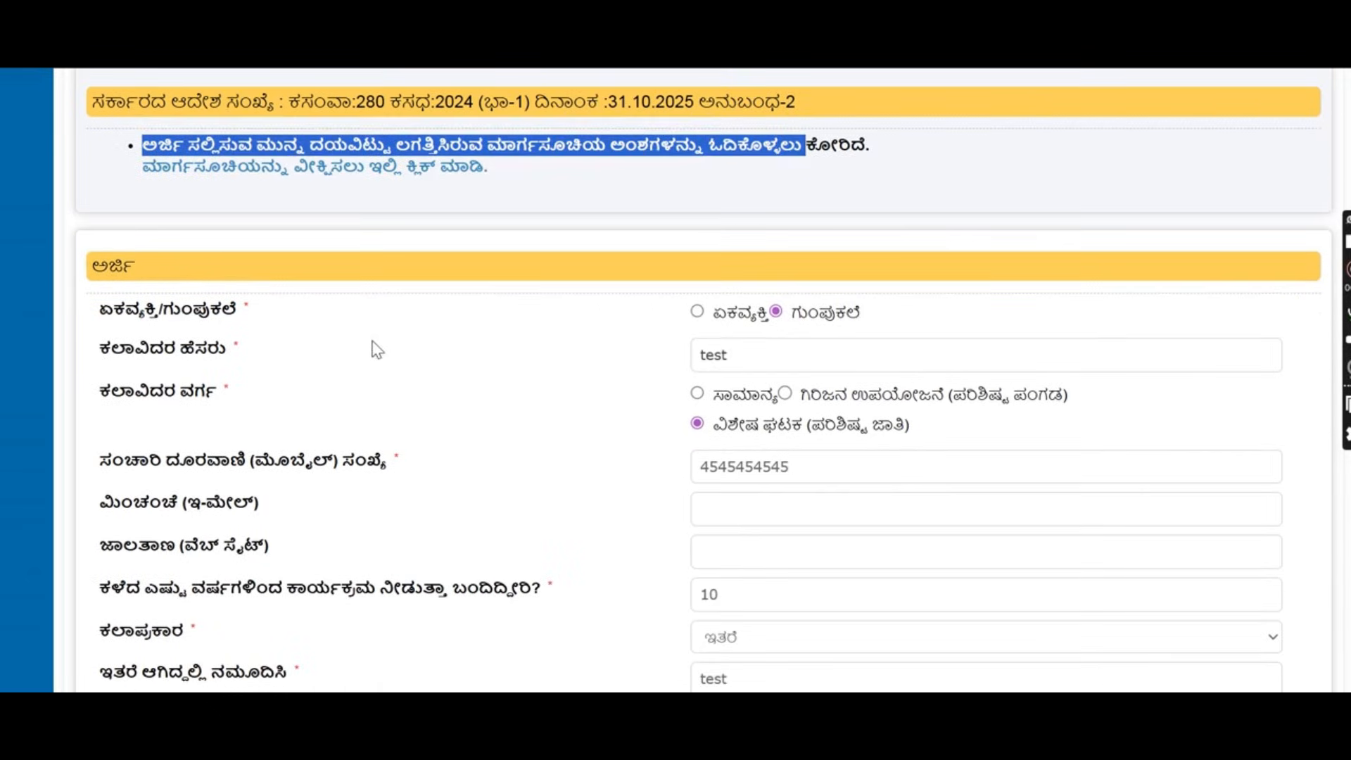
Mark the applicant as an individual artist and try the general and tribal sub-plan categories.
click(703, 314)
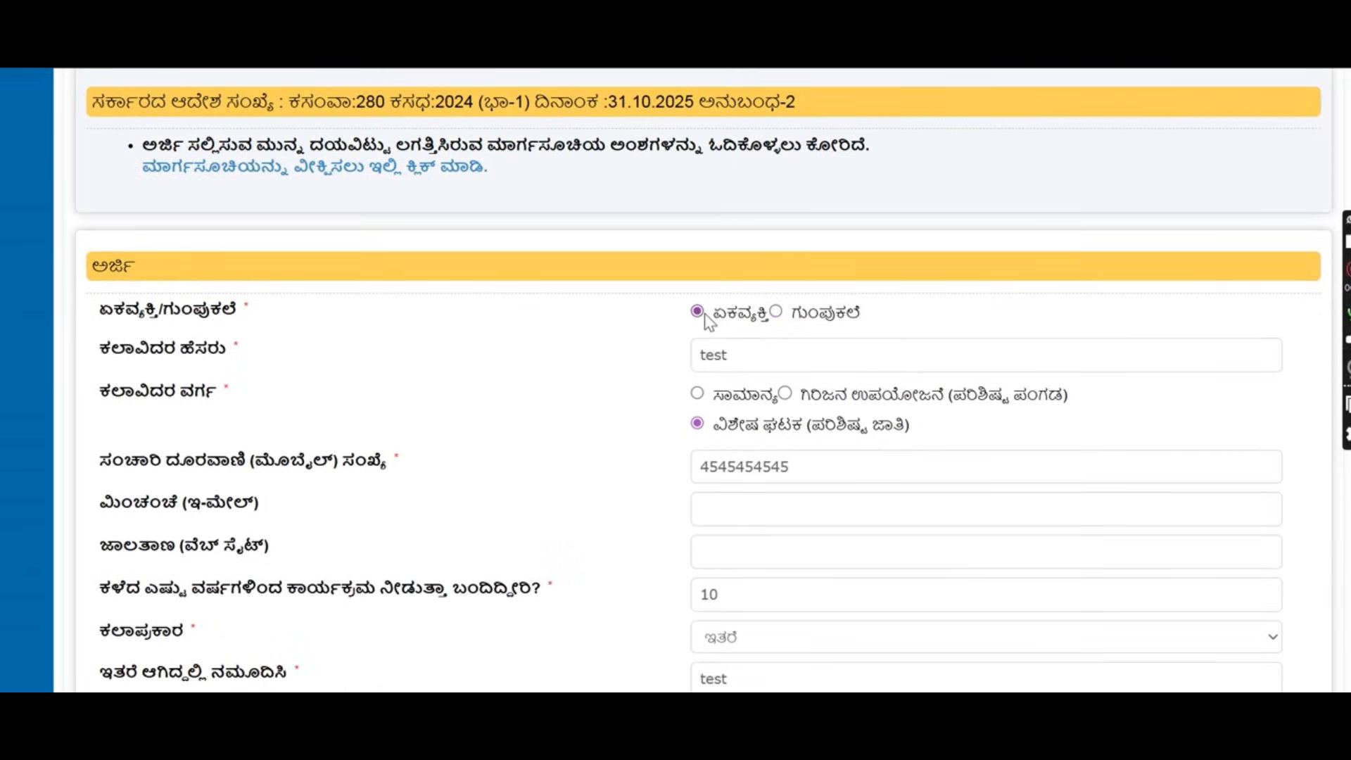
click(769, 354)
click(725, 407)
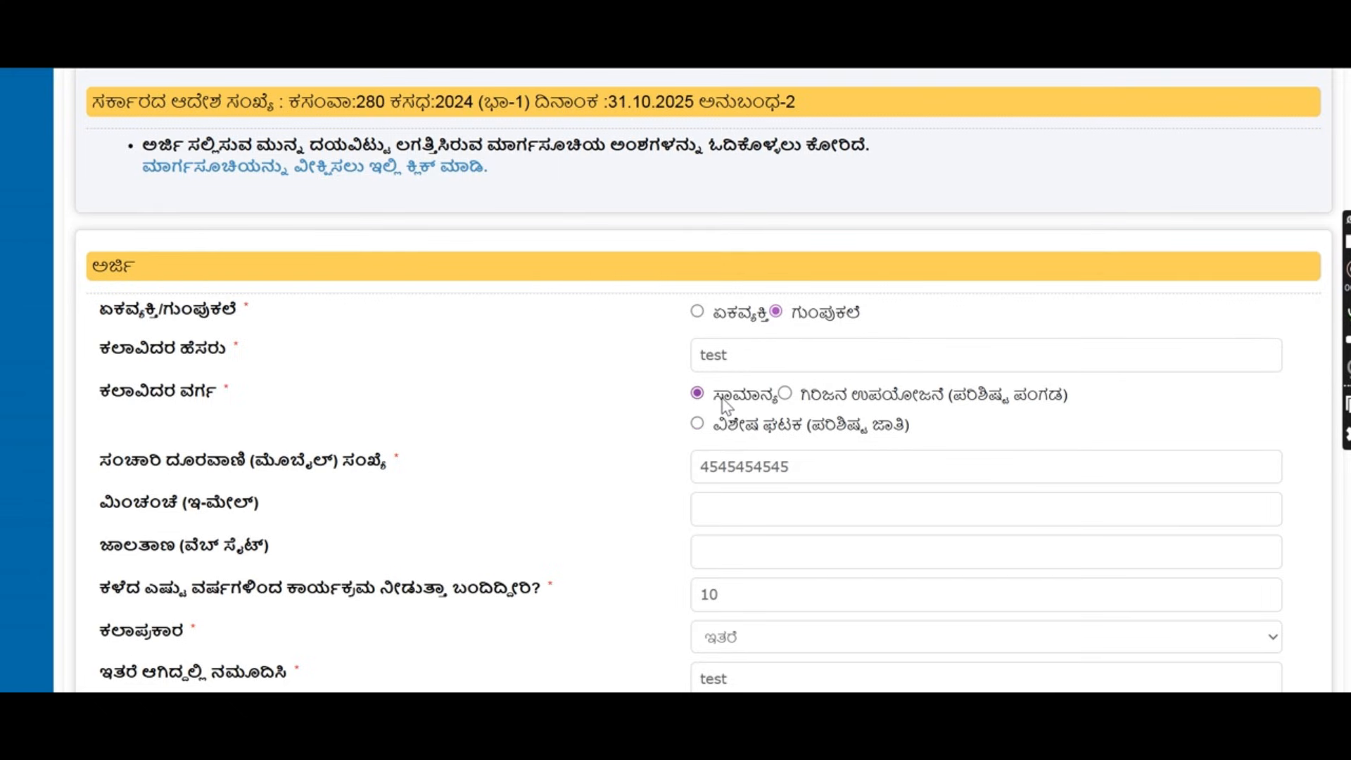
click(785, 394)
drag(1143, 399, 807, 406)
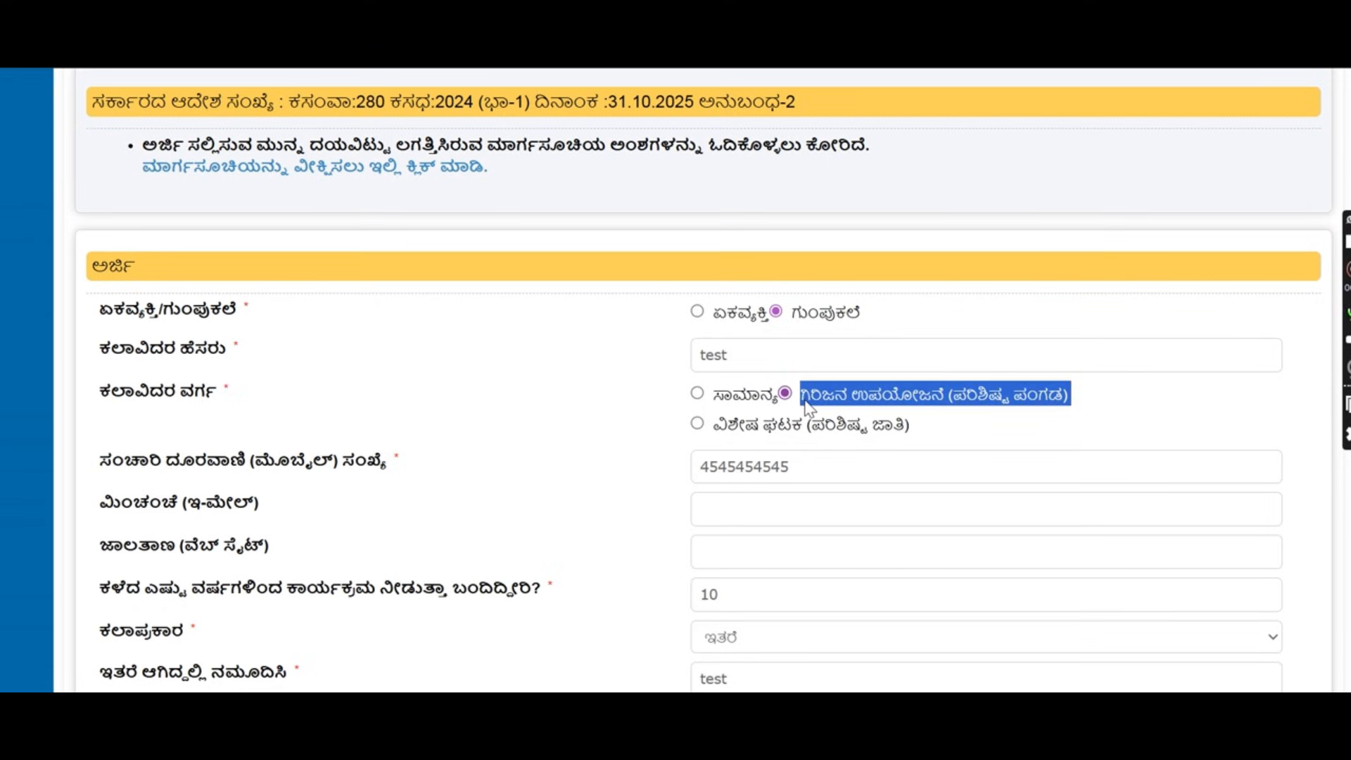
drag(912, 426, 718, 433)
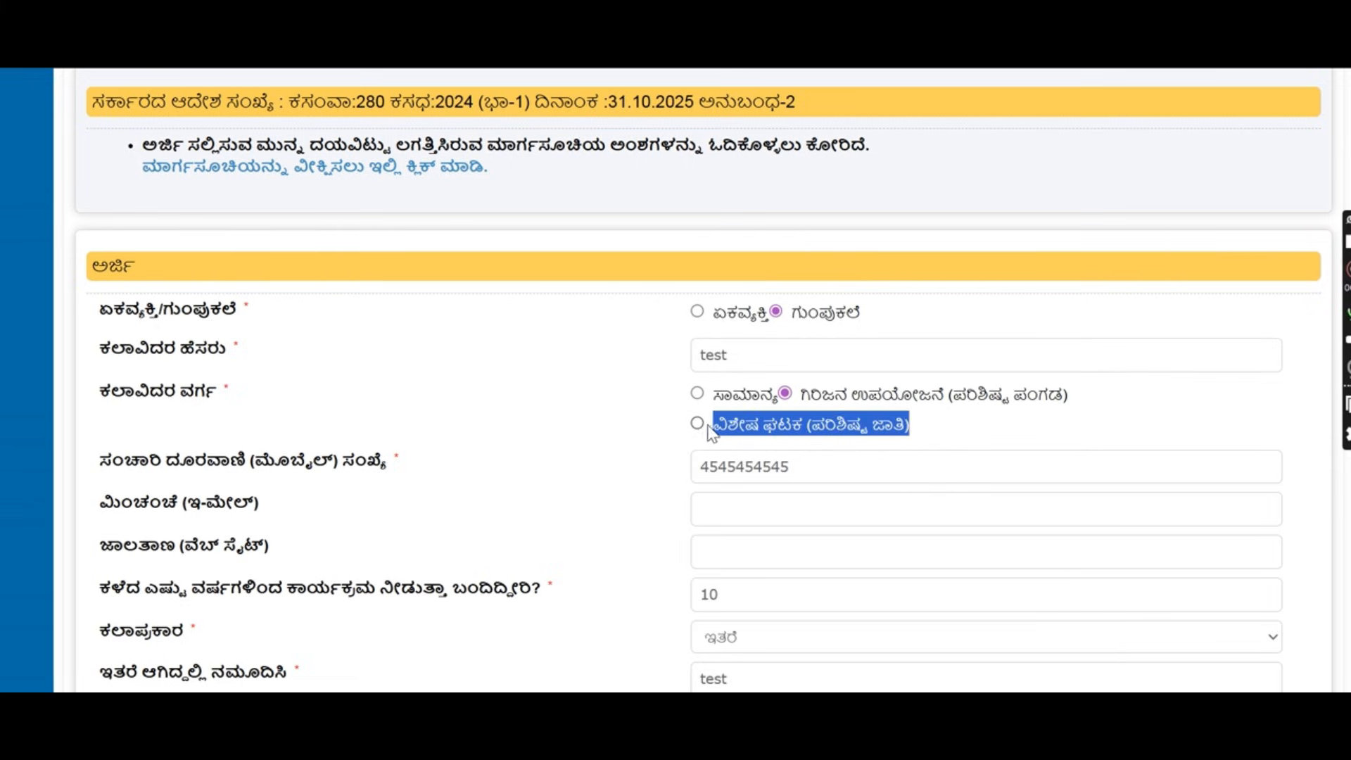
Retype the mobile number, set years of performing to 16, and keep ಇತರೆ (Other) as art form.
scroll(699, 429, down, 3)
drag(791, 361, 662, 382)
text(4554545454)
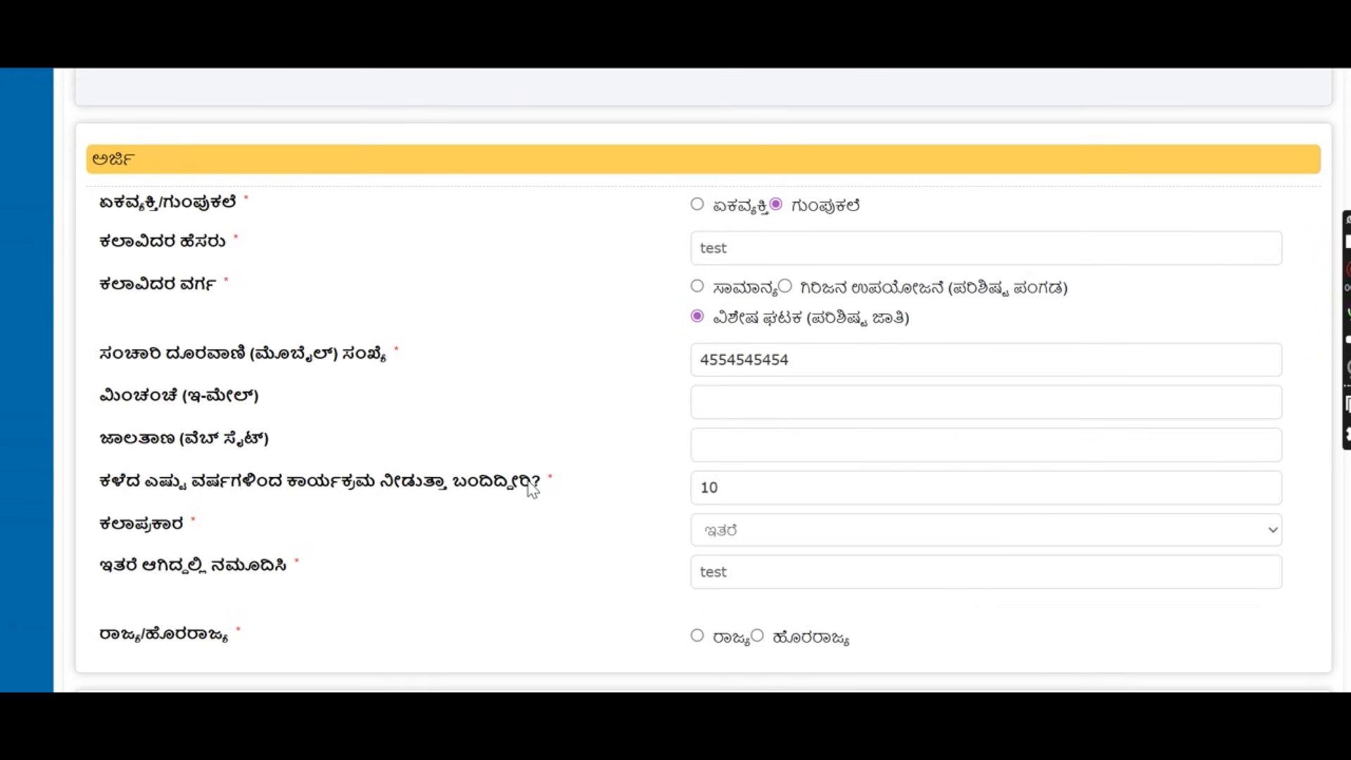
drag(99, 481, 553, 498)
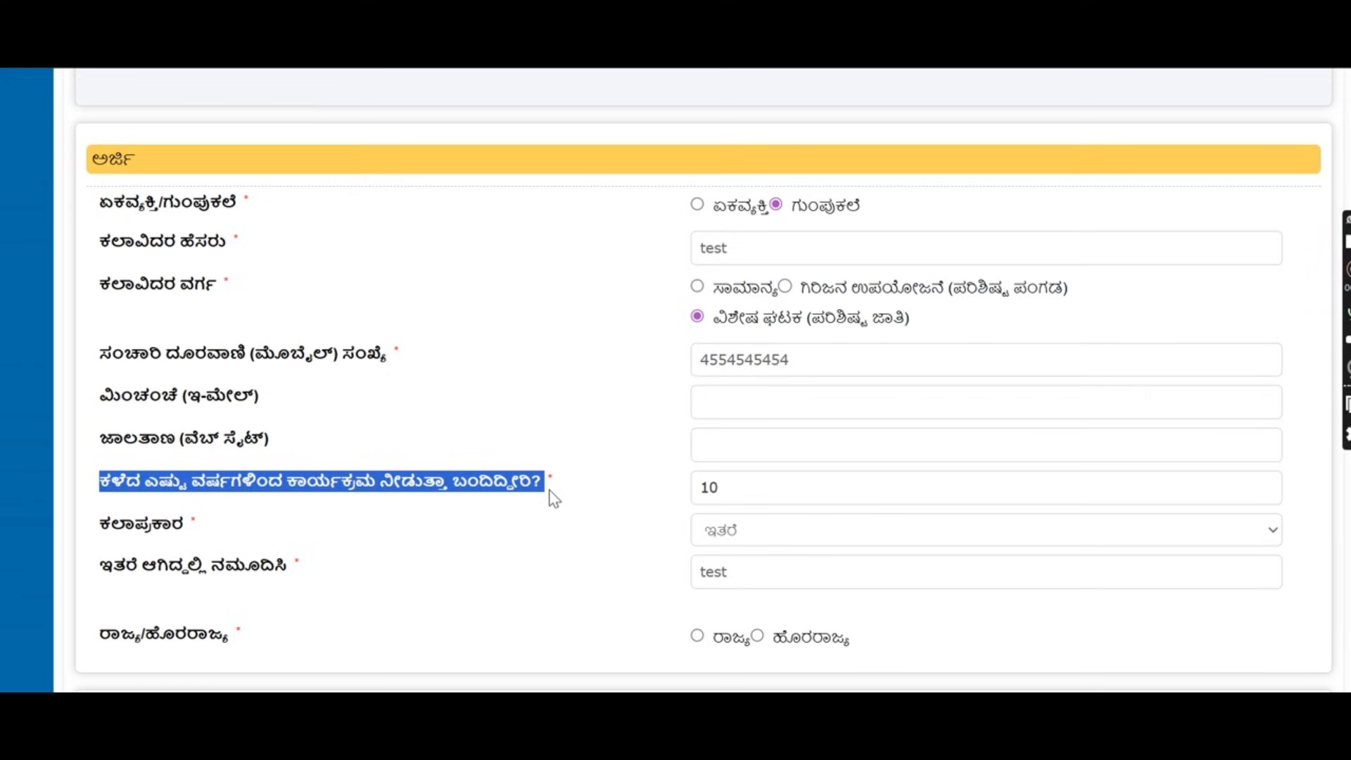
double_click(734, 489)
text(1)
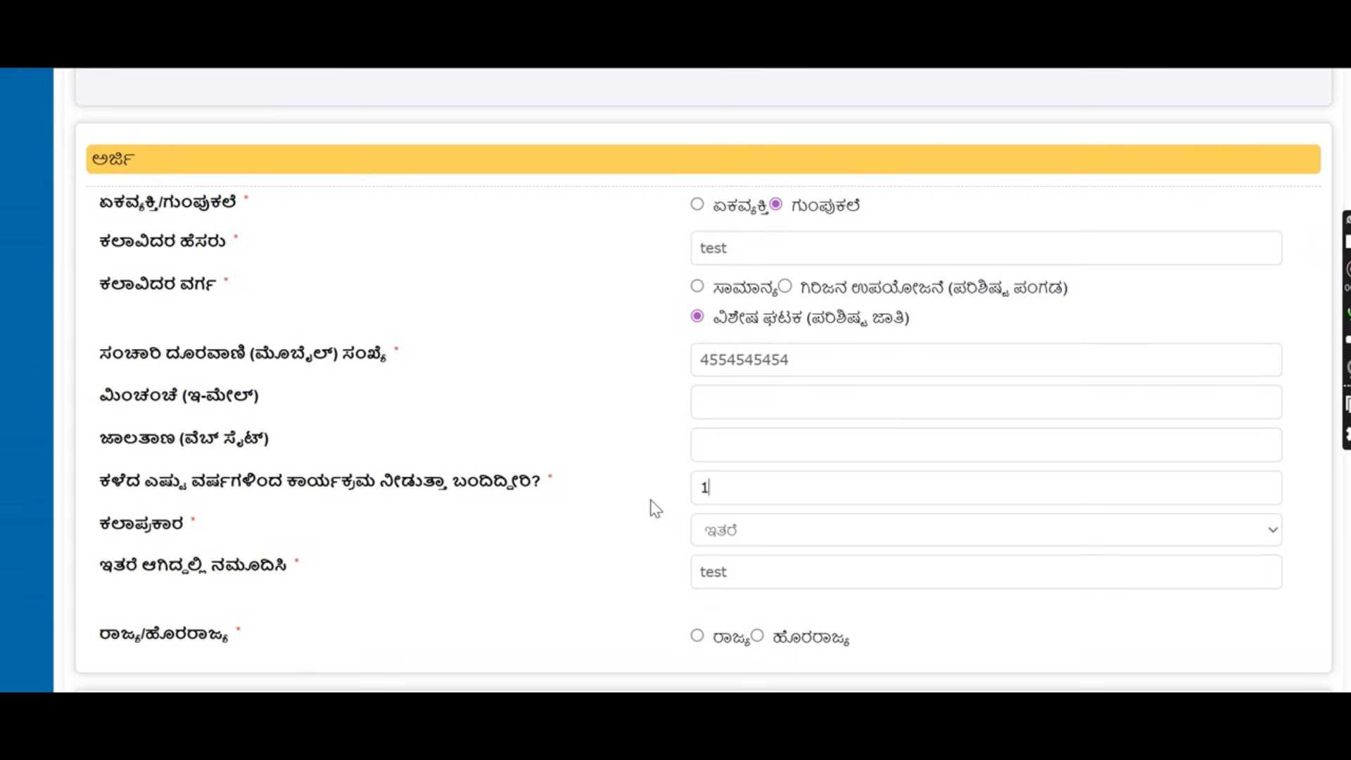
click(743, 536)
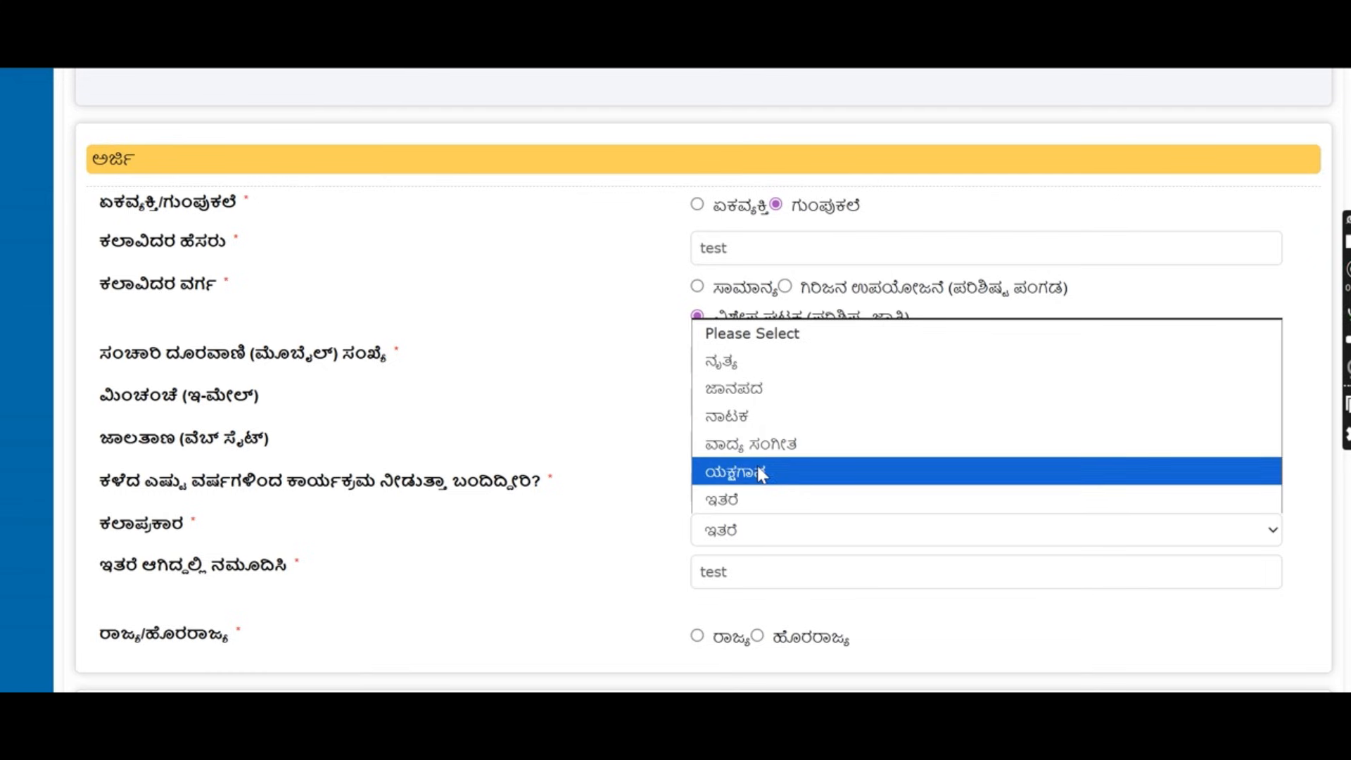
click(760, 497)
Mark the artist as residing within the state and enter 'test' in both address lines.
scroll(760, 494, down, 2)
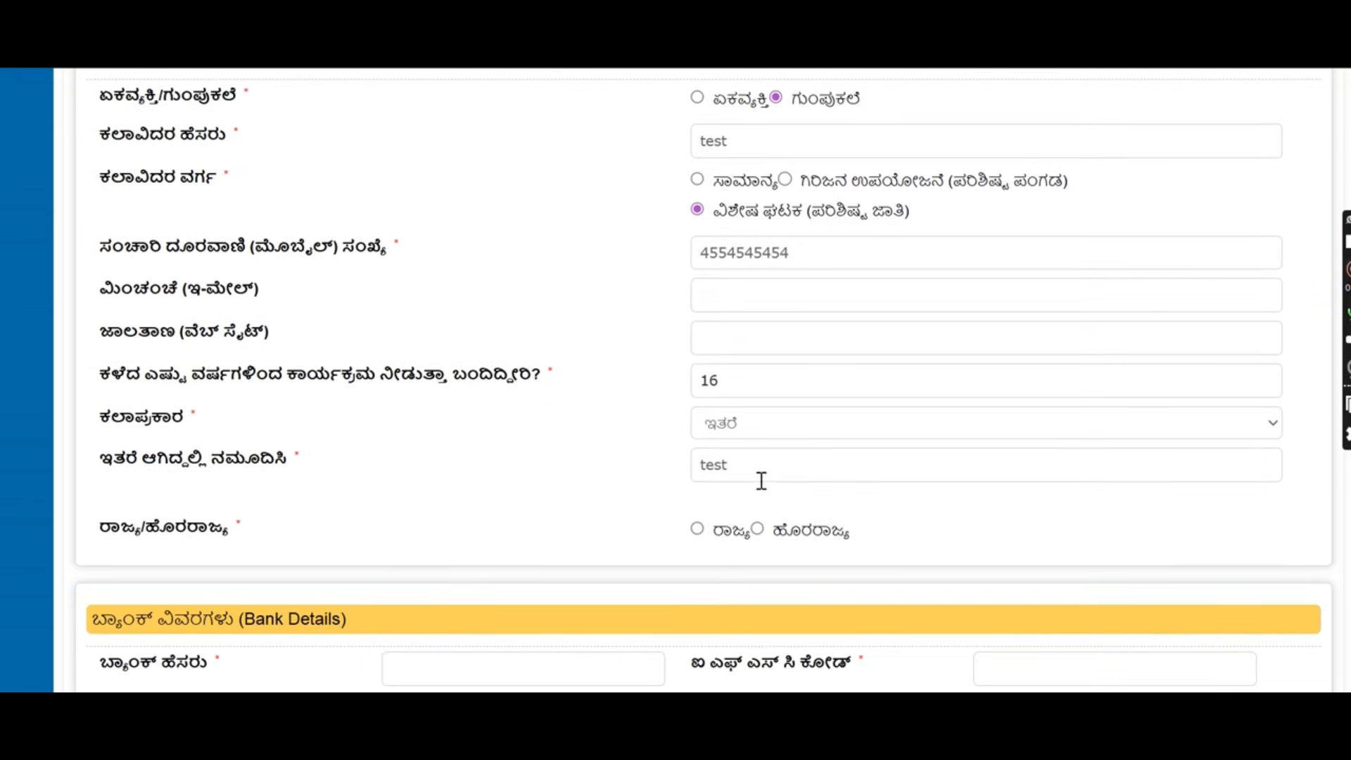
drag(752, 464, 647, 467)
scroll(756, 470, down, 2)
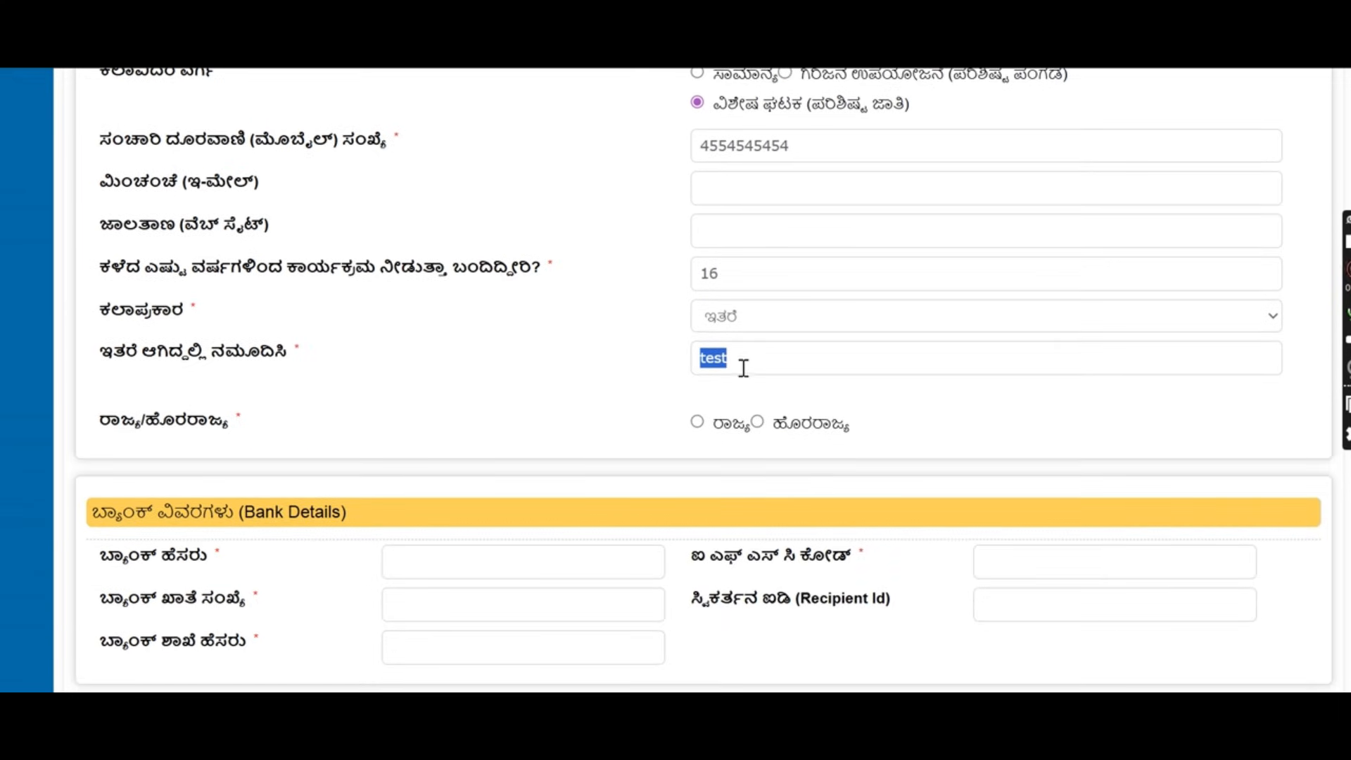
click(698, 422)
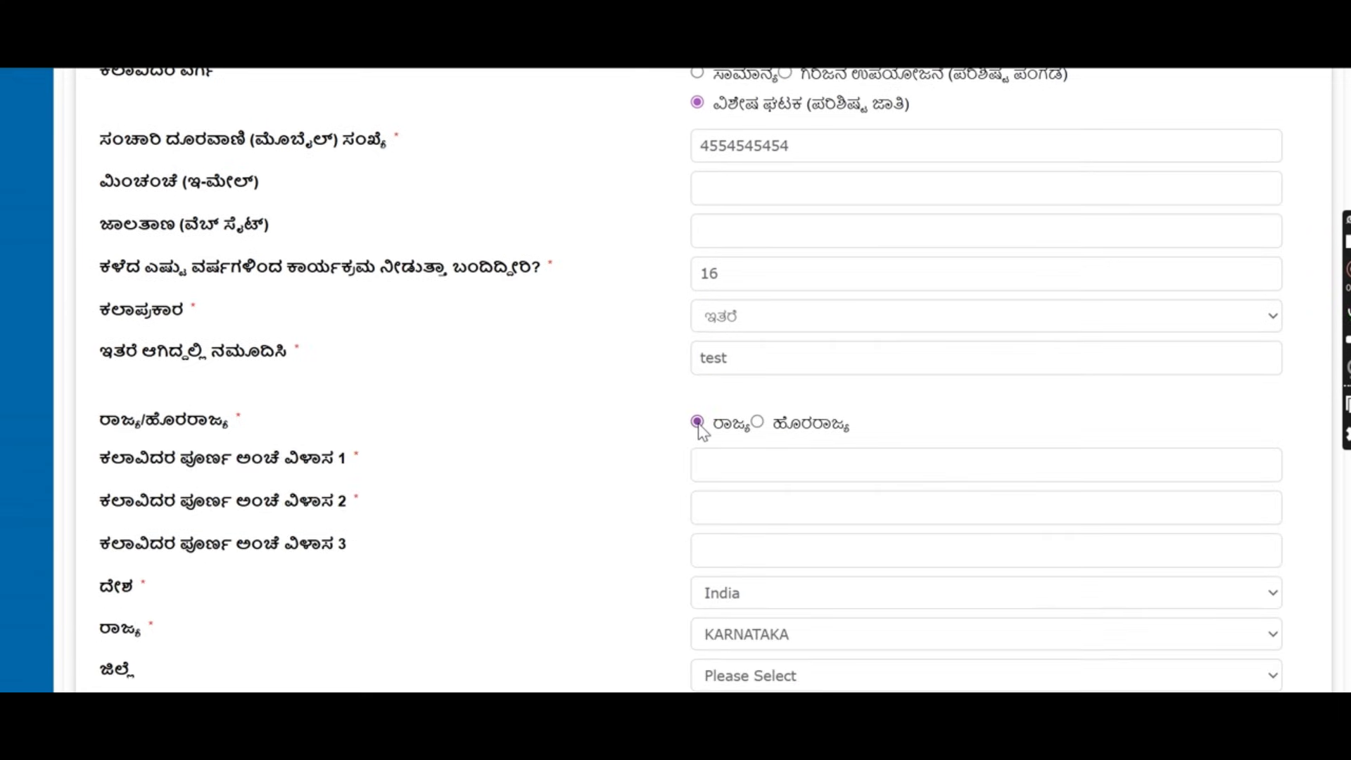
scroll(701, 423, down, 2)
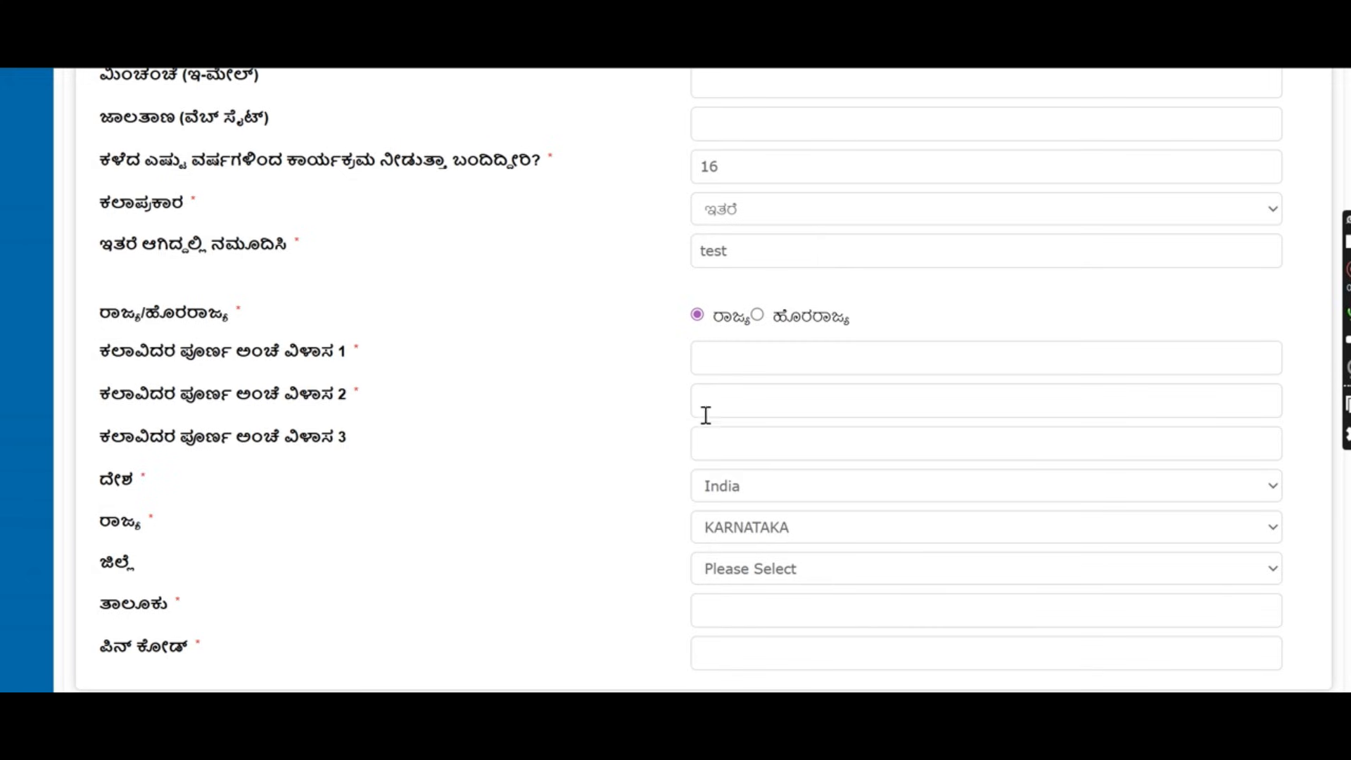
click(709, 366)
text(test)
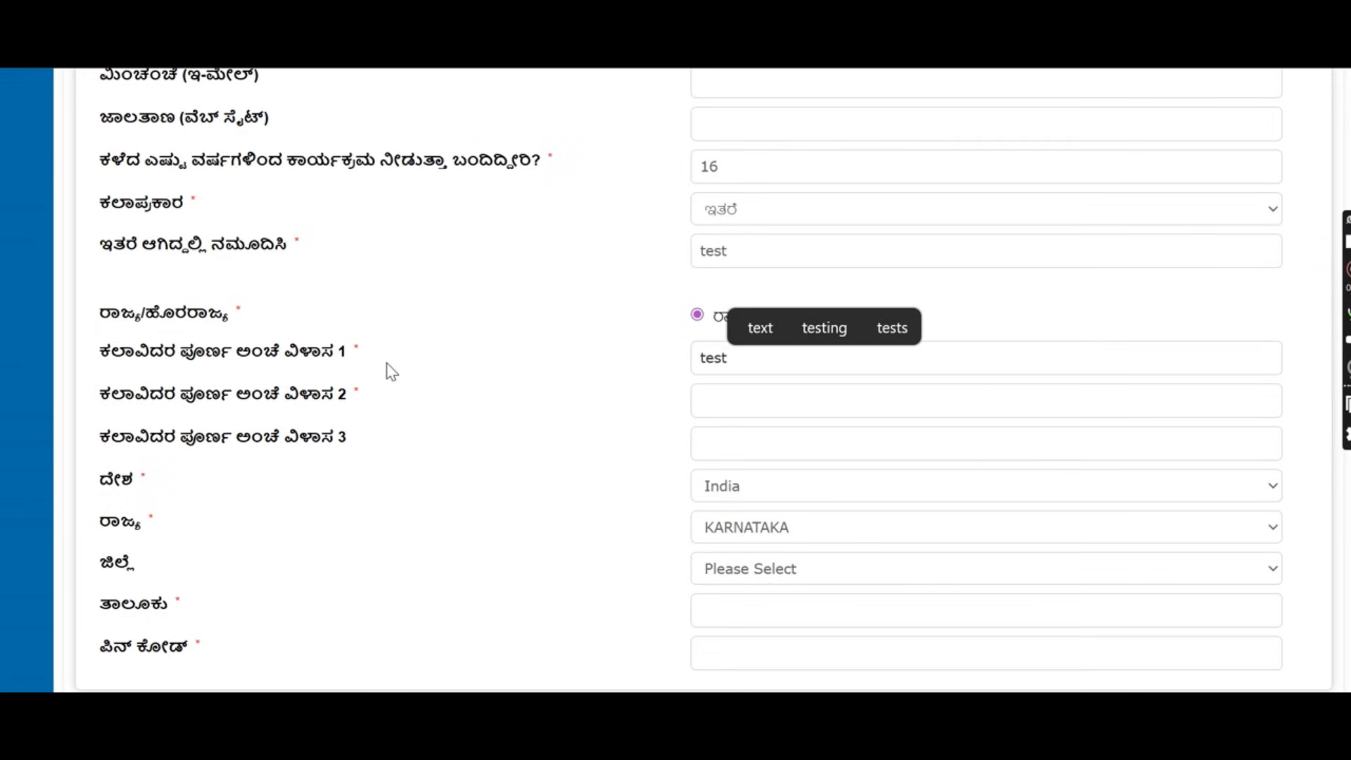
drag(360, 351, 113, 363)
click(718, 403)
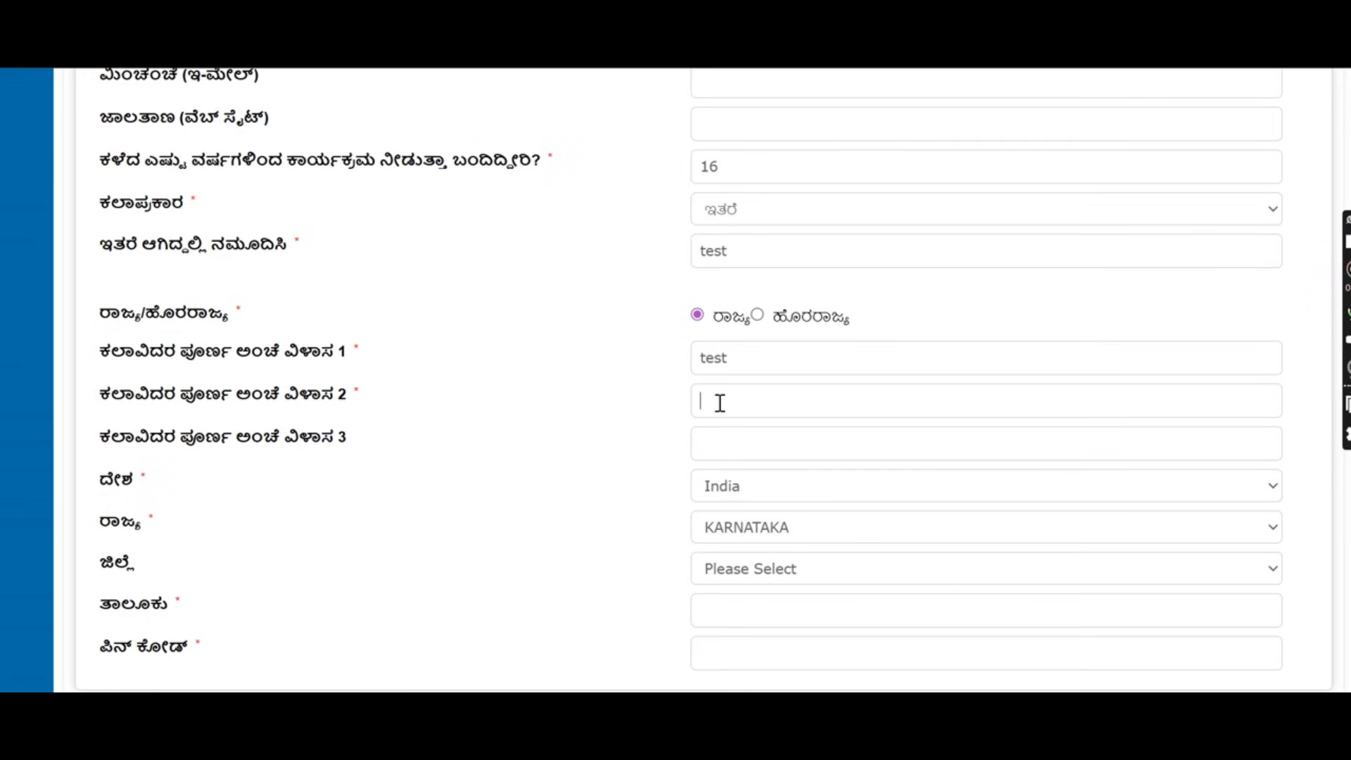
text(test)
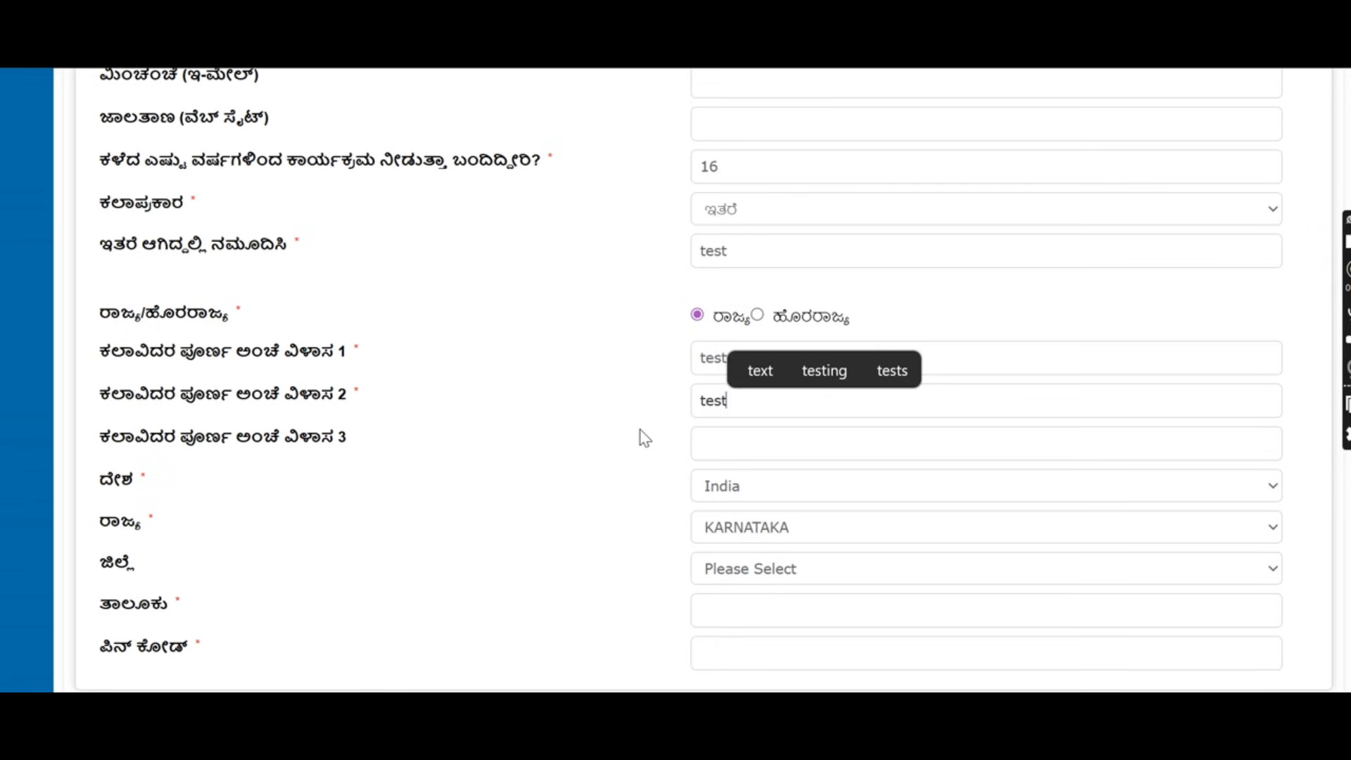
Set district DAVANGERE, taluk Davangere, and PIN code 560000.
scroll(318, 445, down, 2)
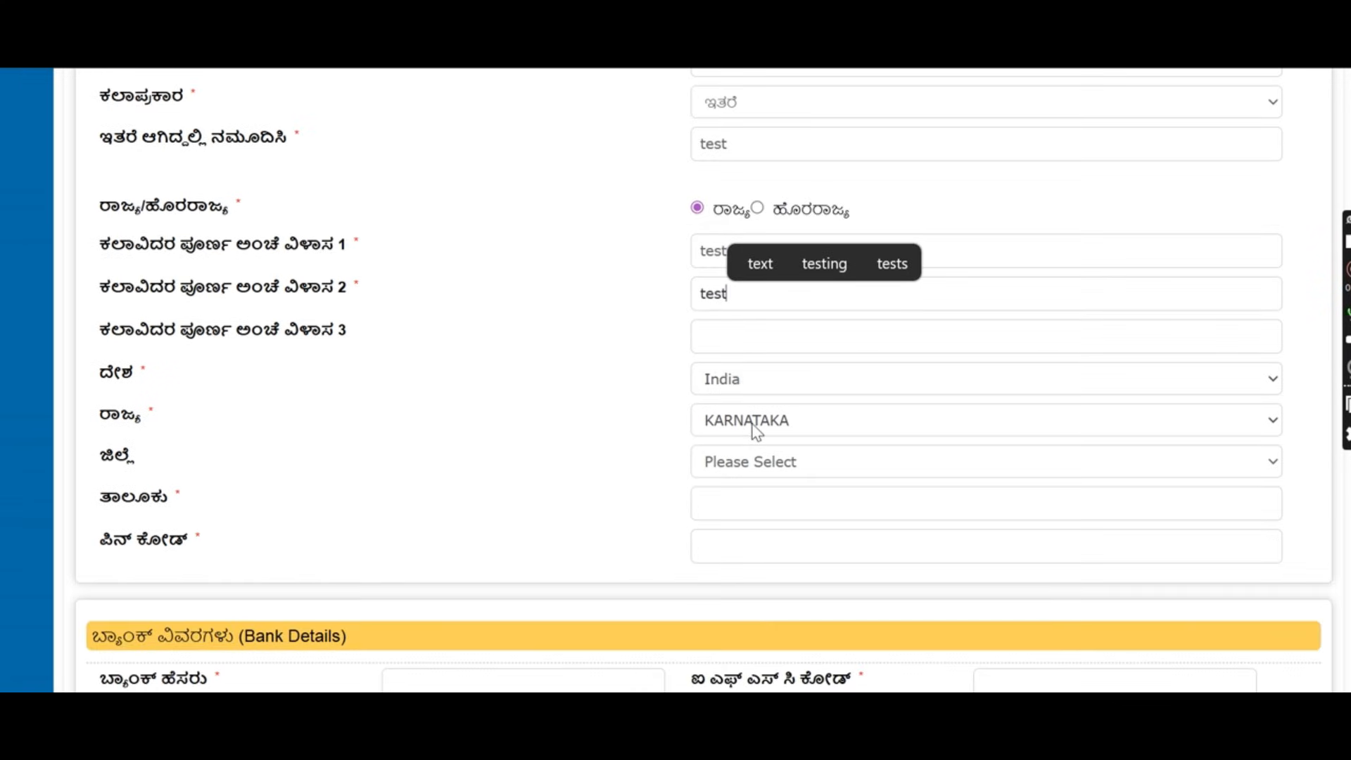
click(760, 475)
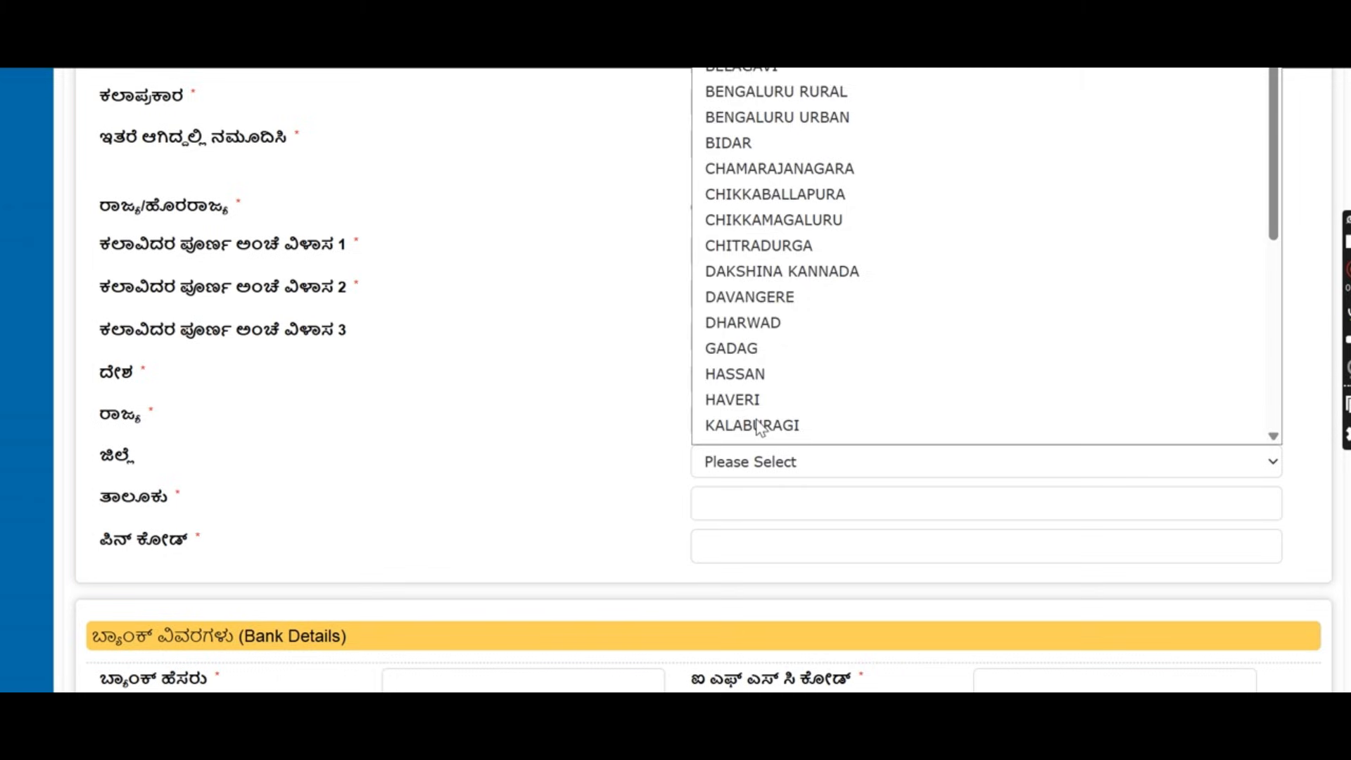
click(769, 282)
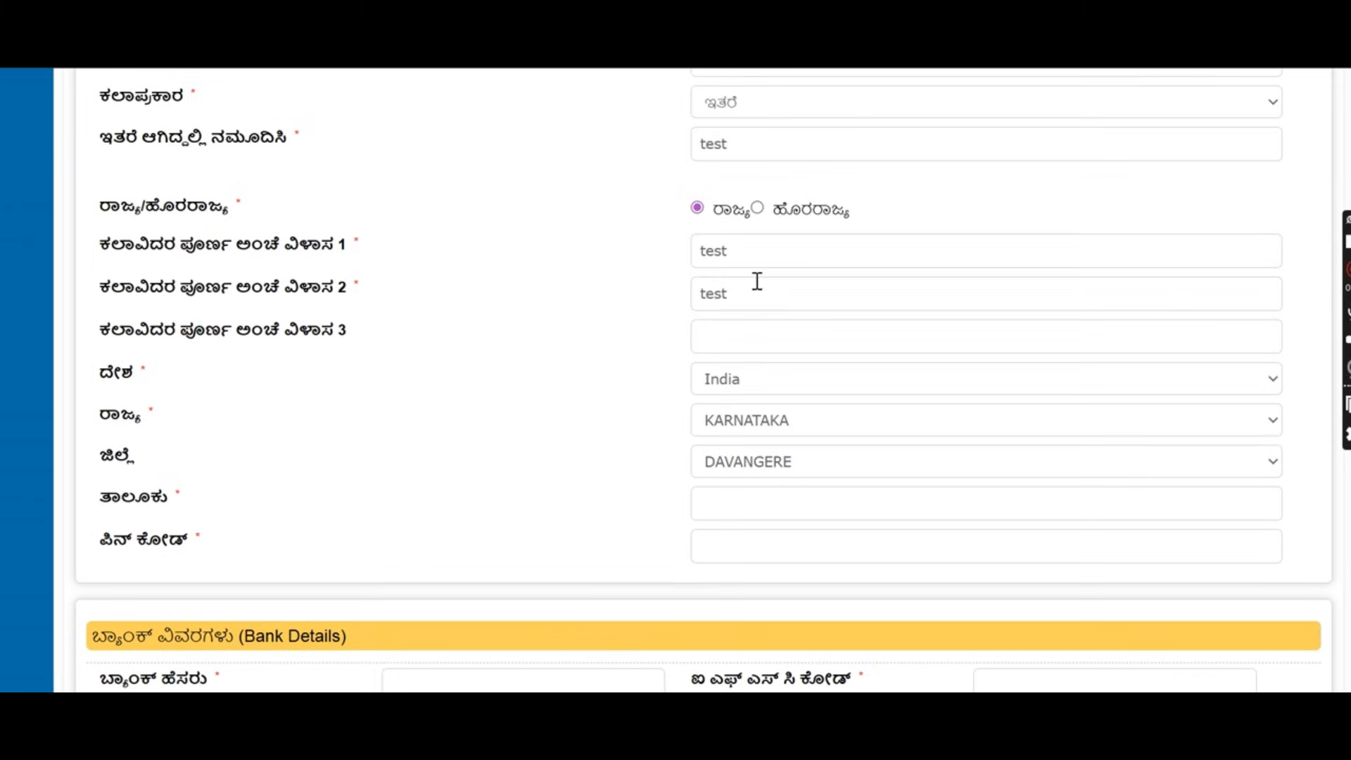
click(763, 505)
click(542, 303)
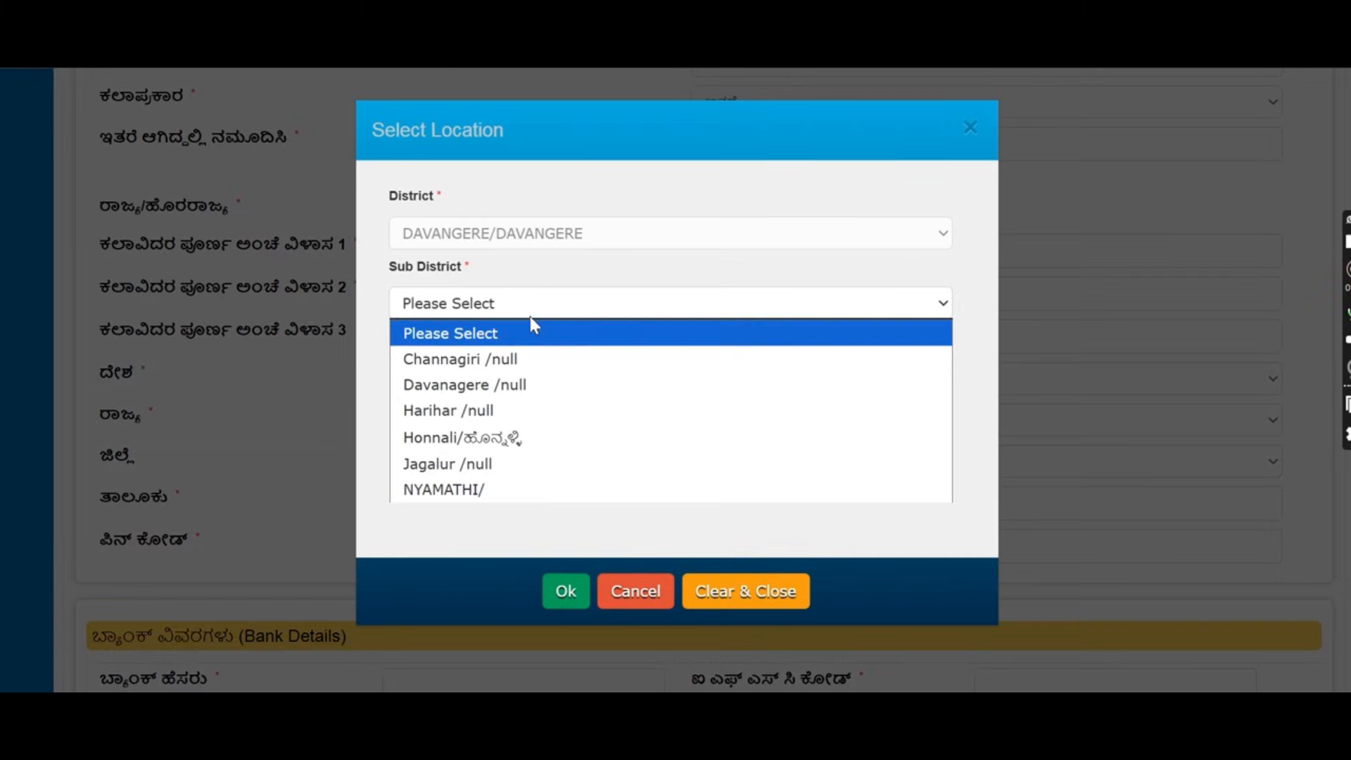
click(504, 384)
click(563, 592)
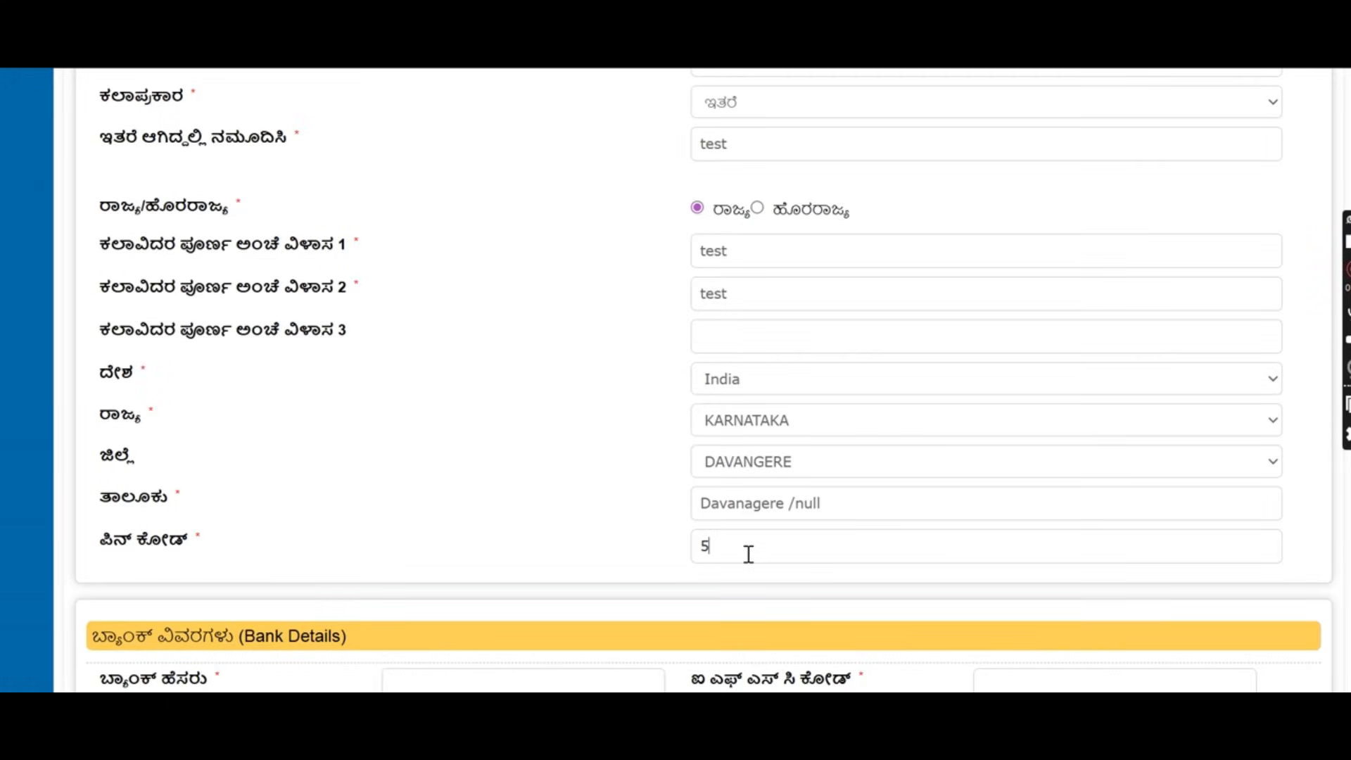
click(749, 554)
text(560000)
scroll(749, 559, down, 3)
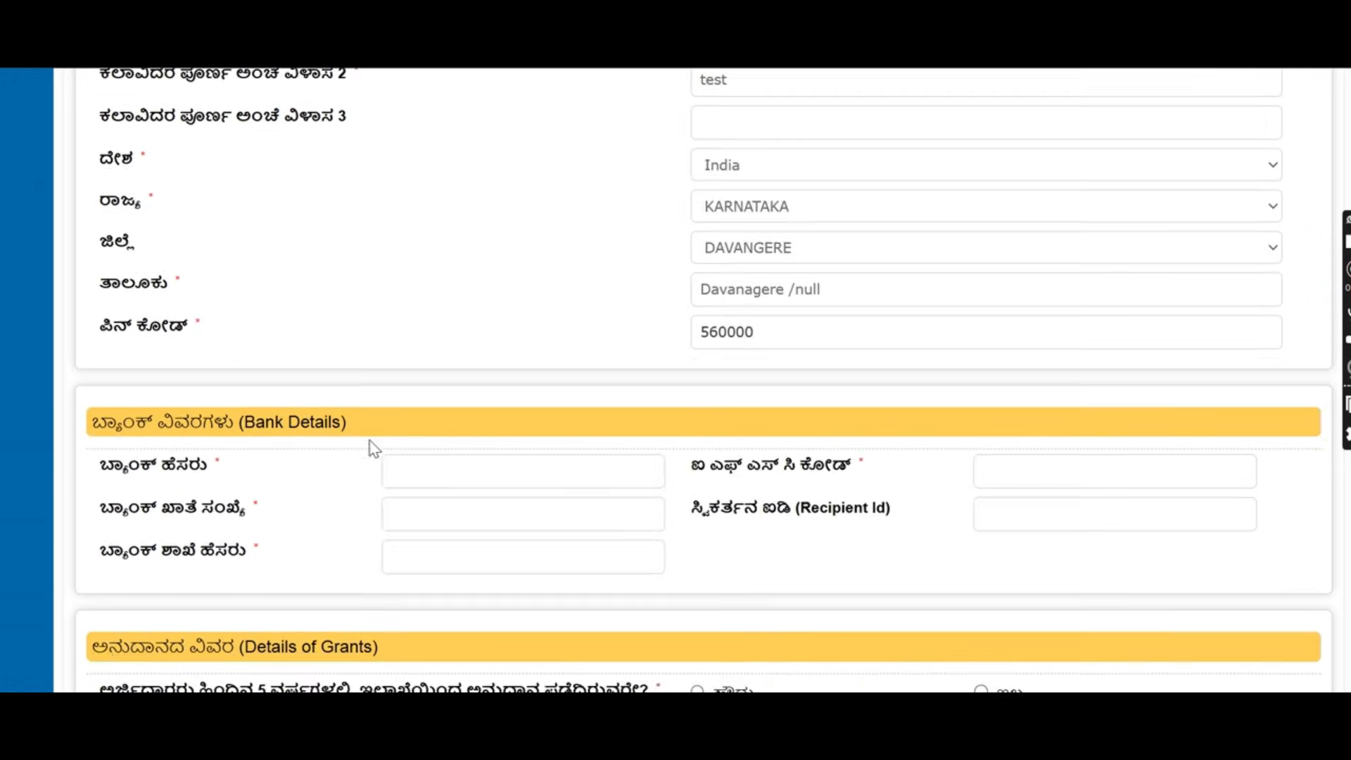
drag(347, 425, 118, 442)
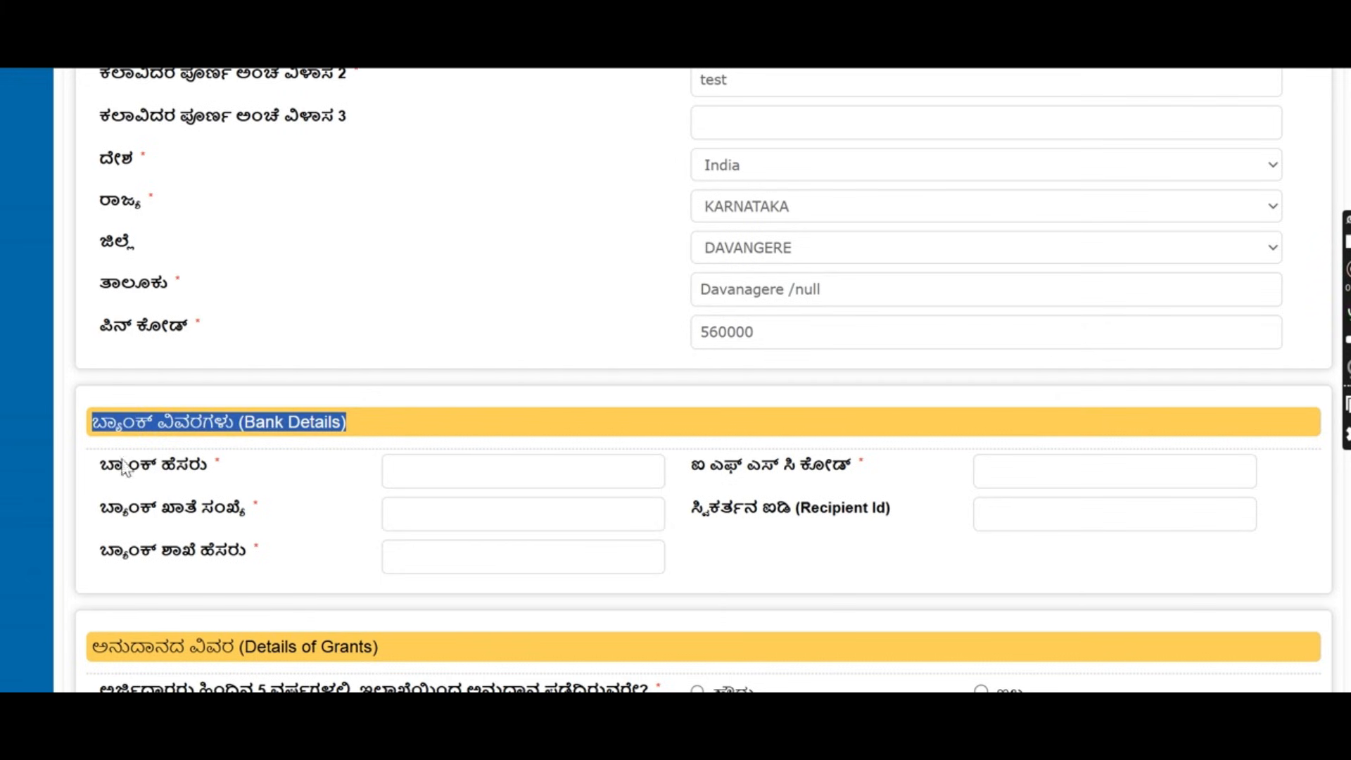
click(415, 472)
text(test)
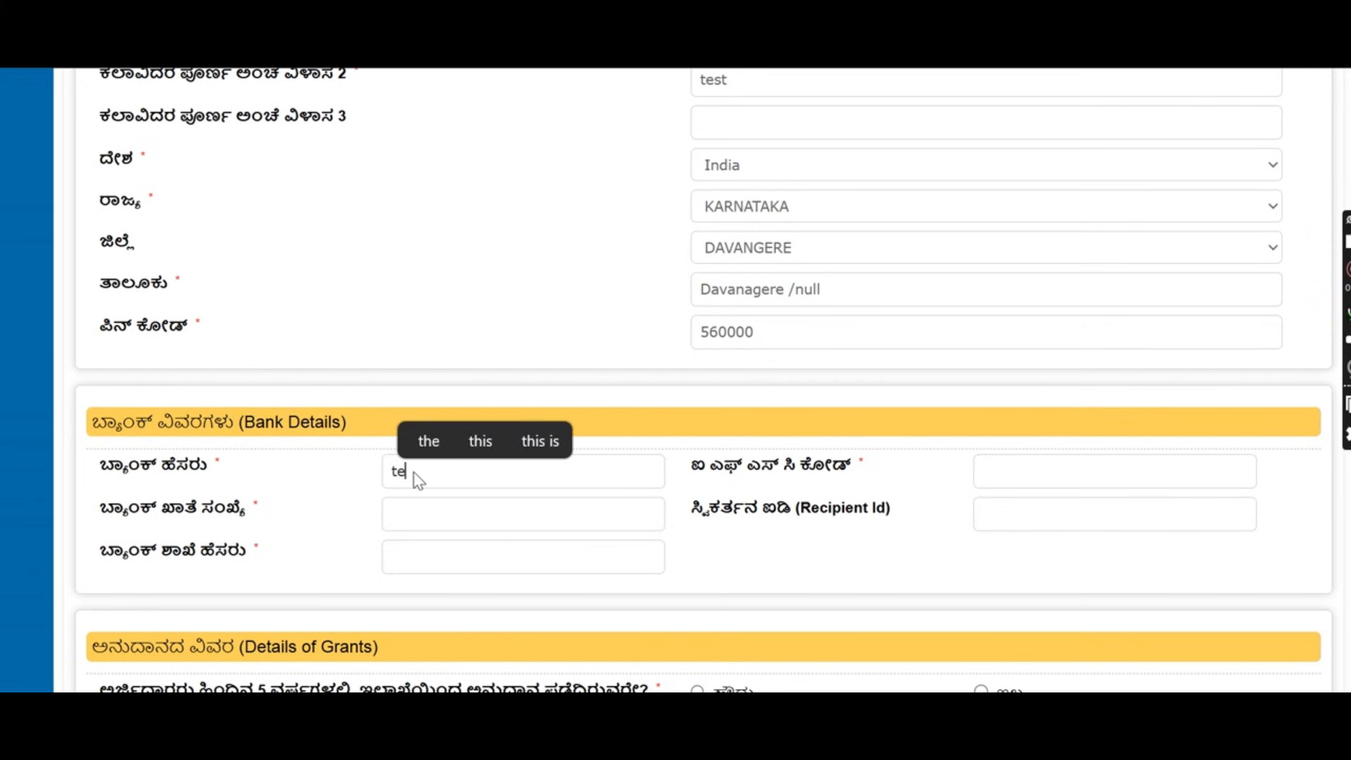
click(1038, 472)
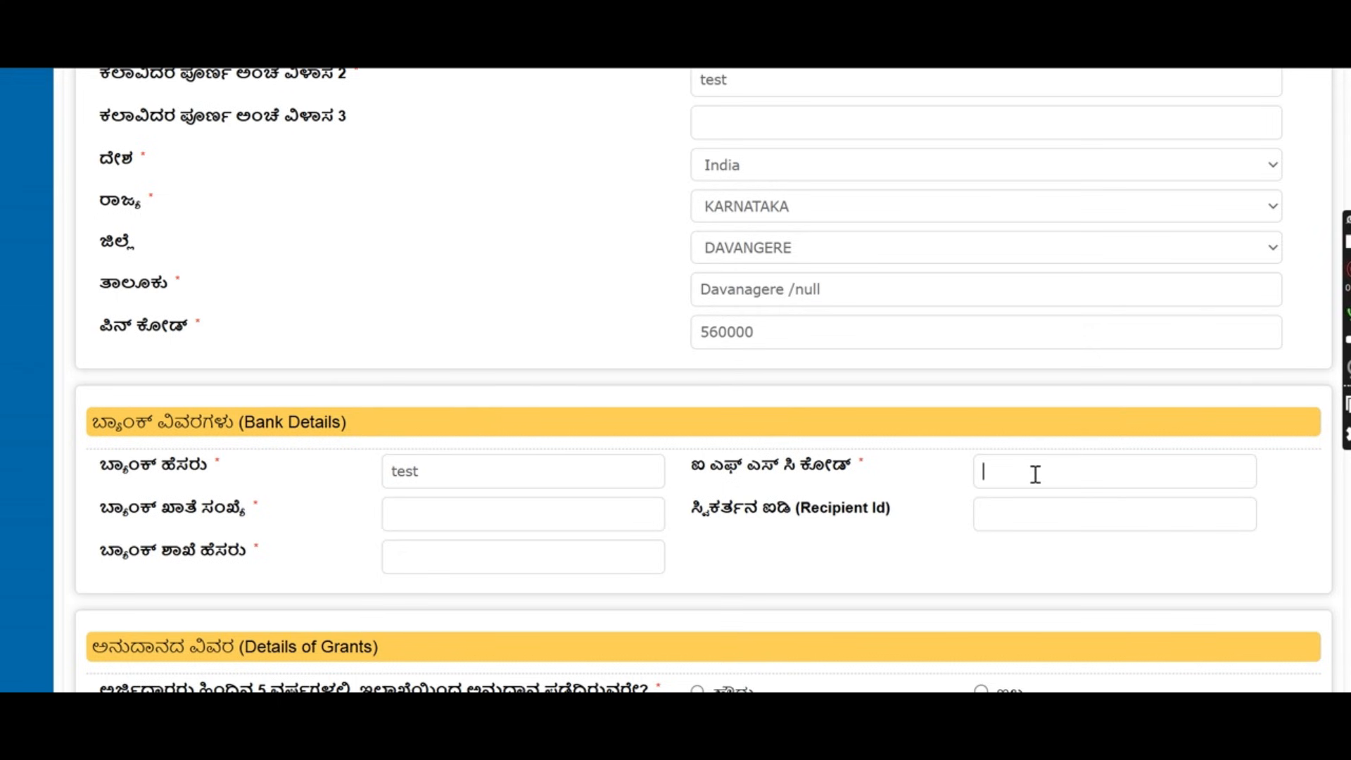
text(sbin0)
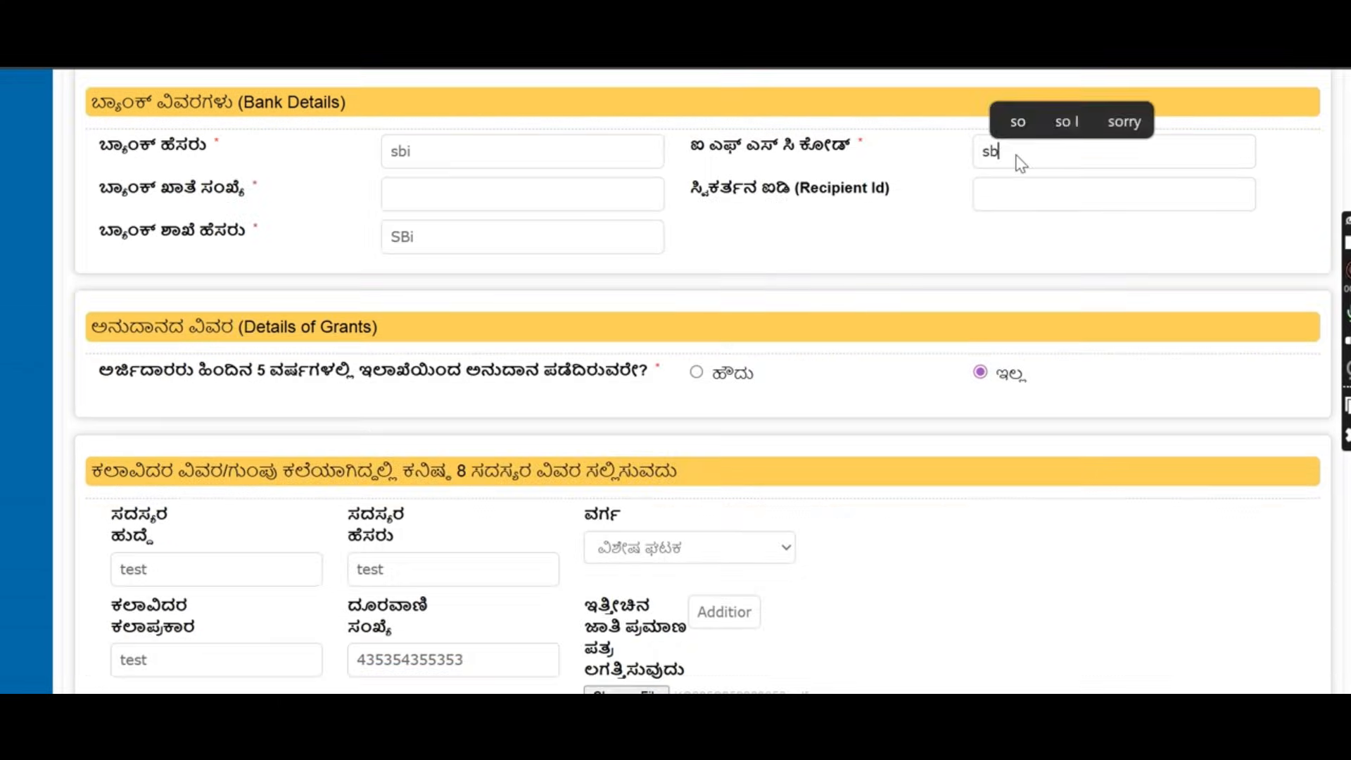
text(i)
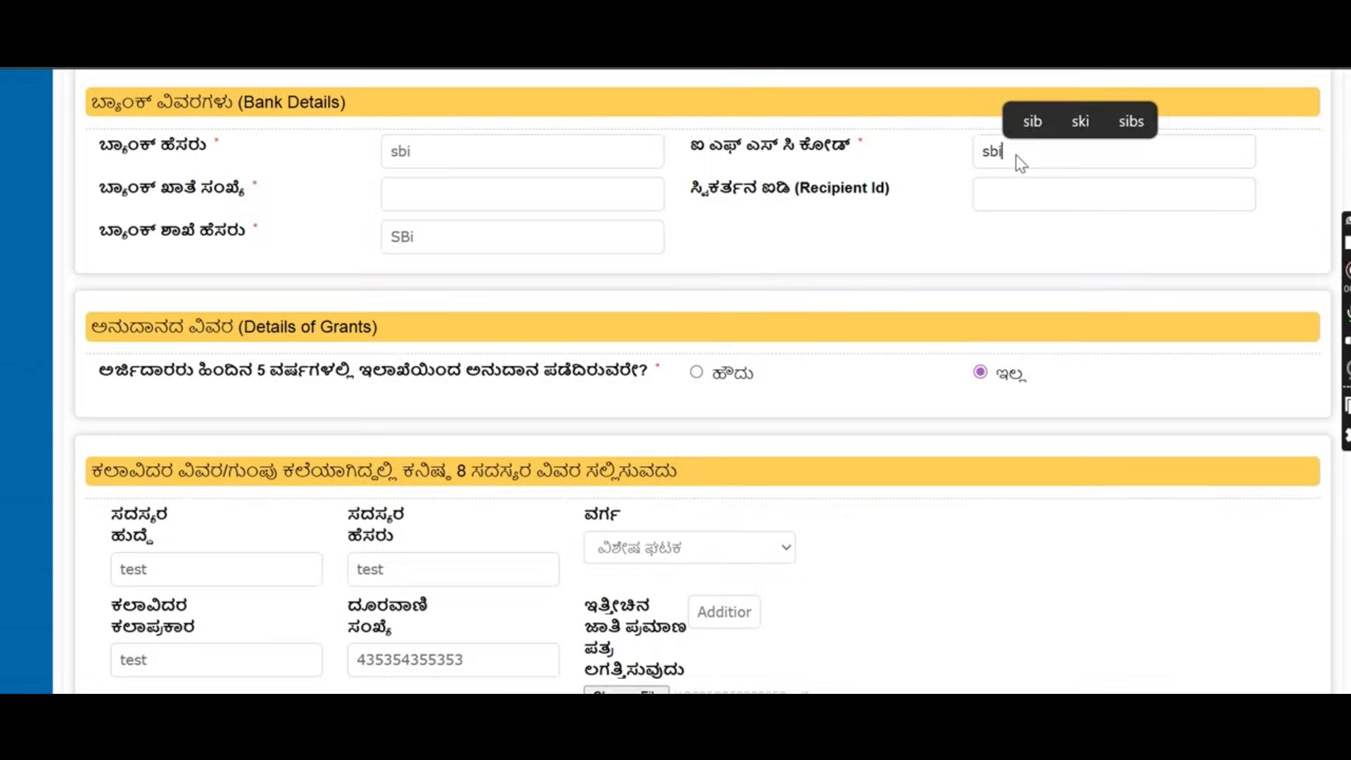
text(n80099997766)
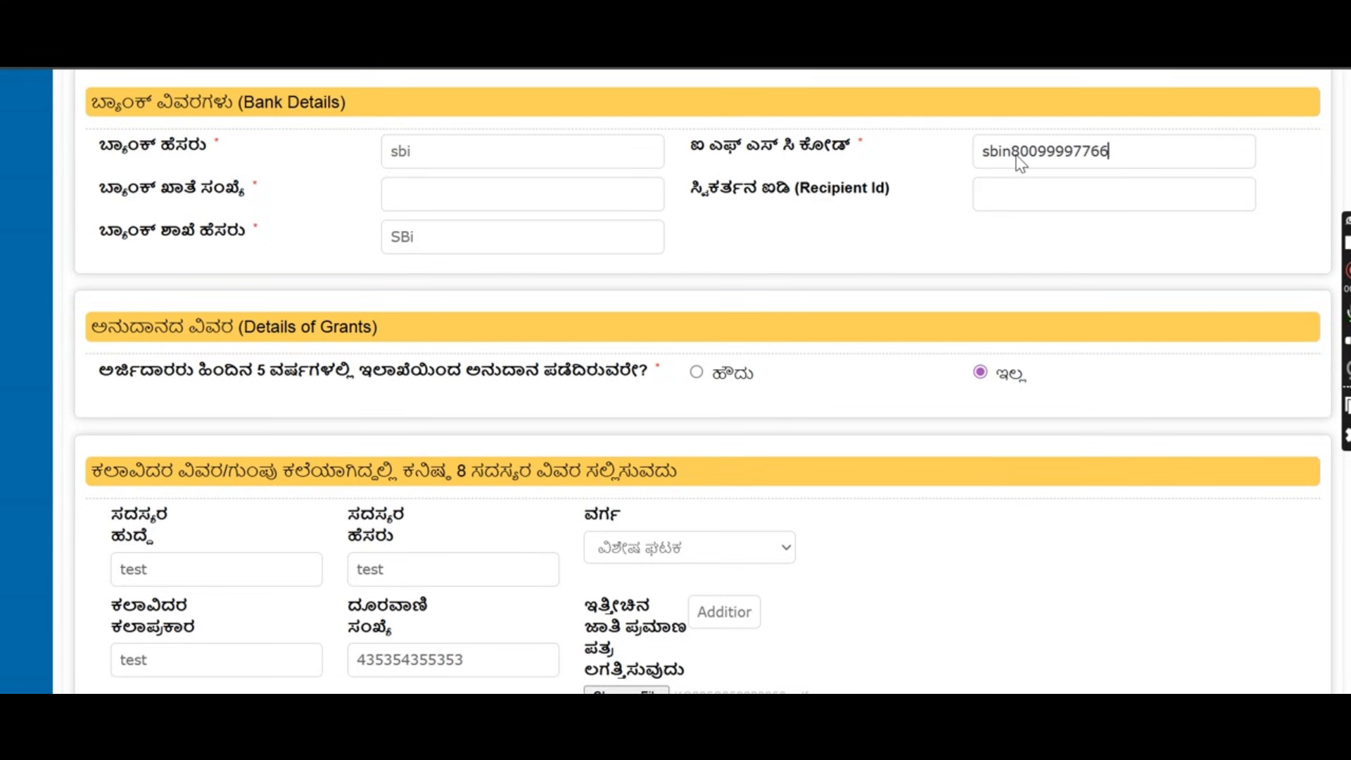
click(533, 190)
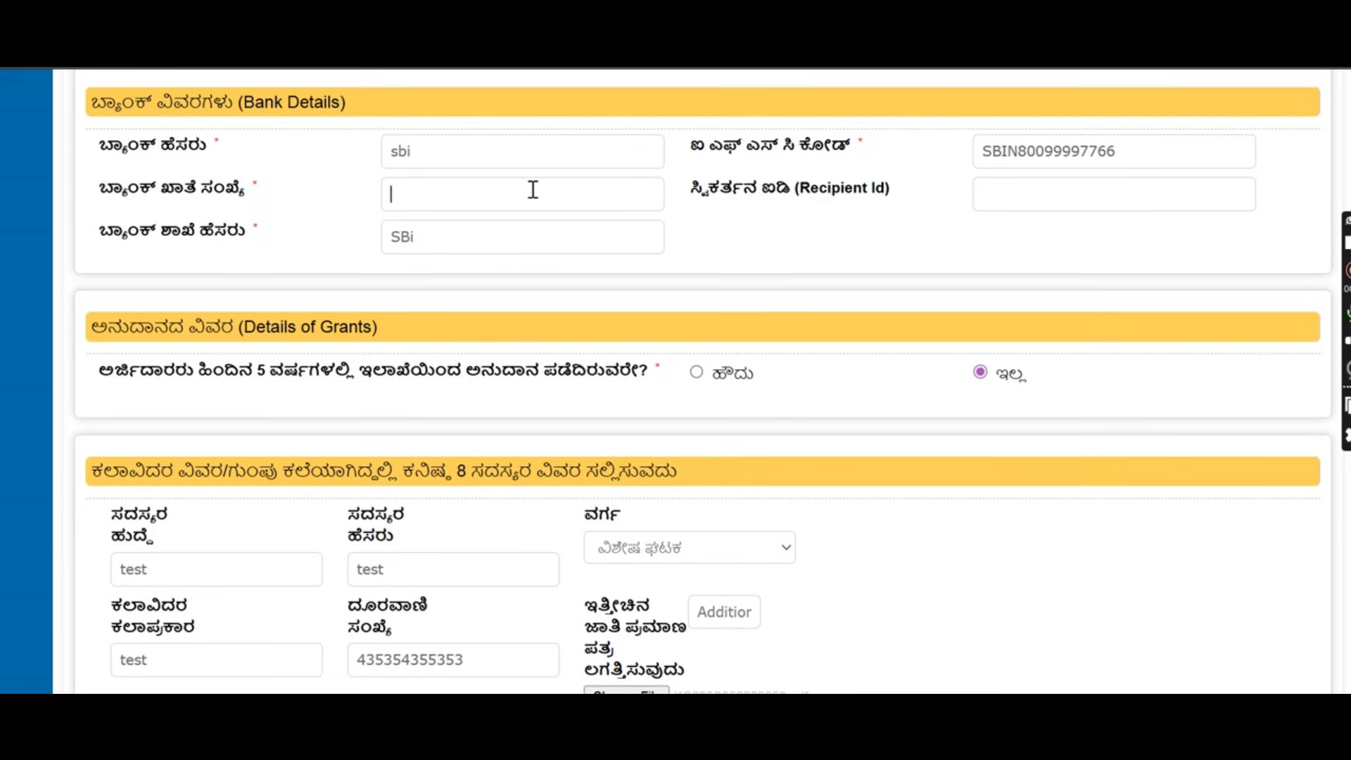
text(3w554545)
click(412, 202)
key(BackSpace)
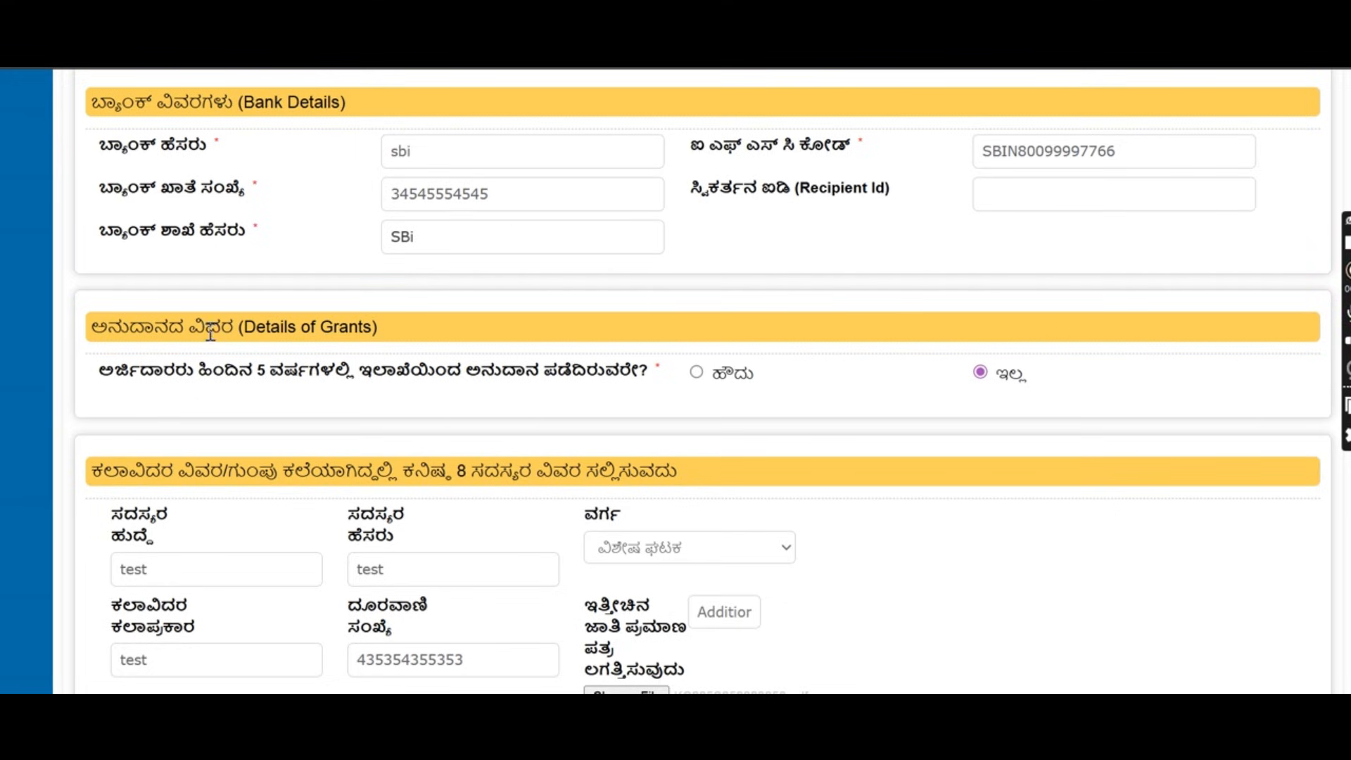
Finish the account number and answer yes to grants received in the past 5 years.
drag(92, 327, 372, 324)
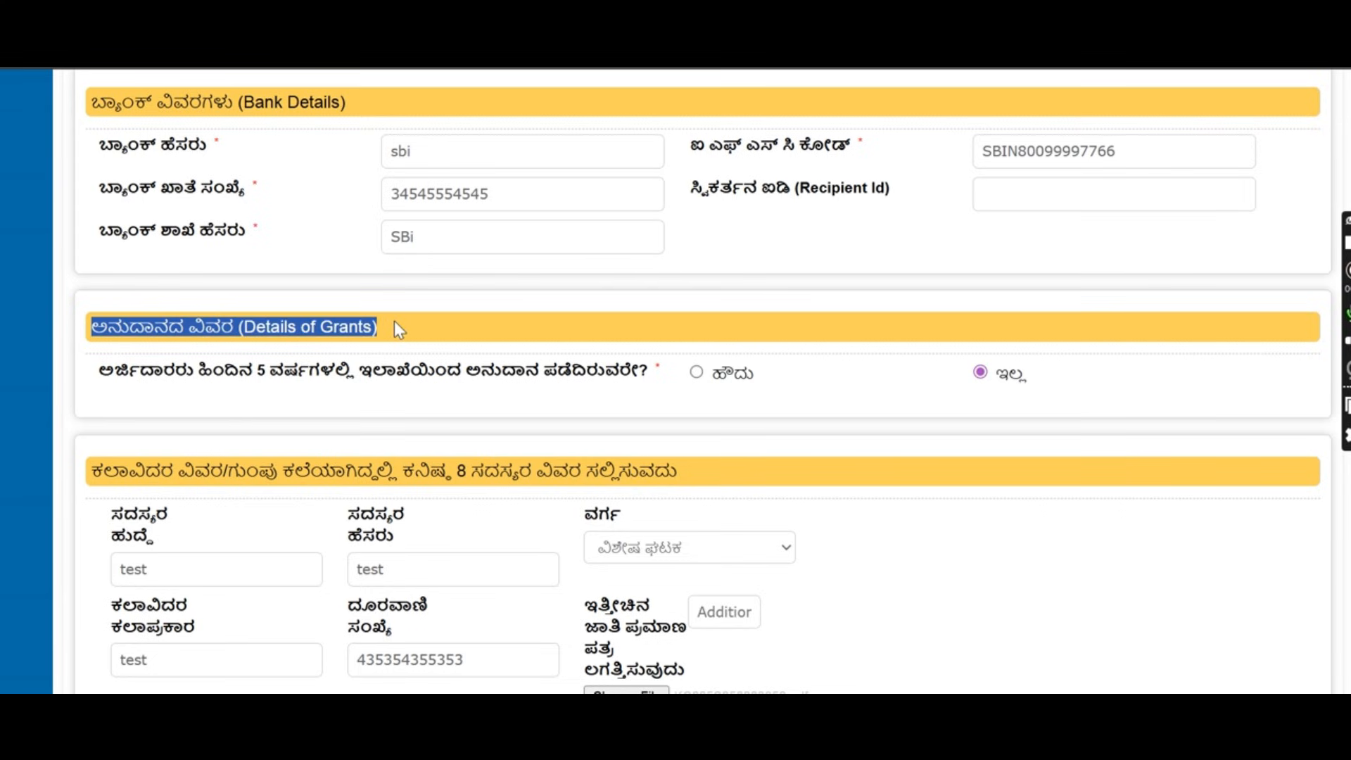
scroll(404, 316, down, 2)
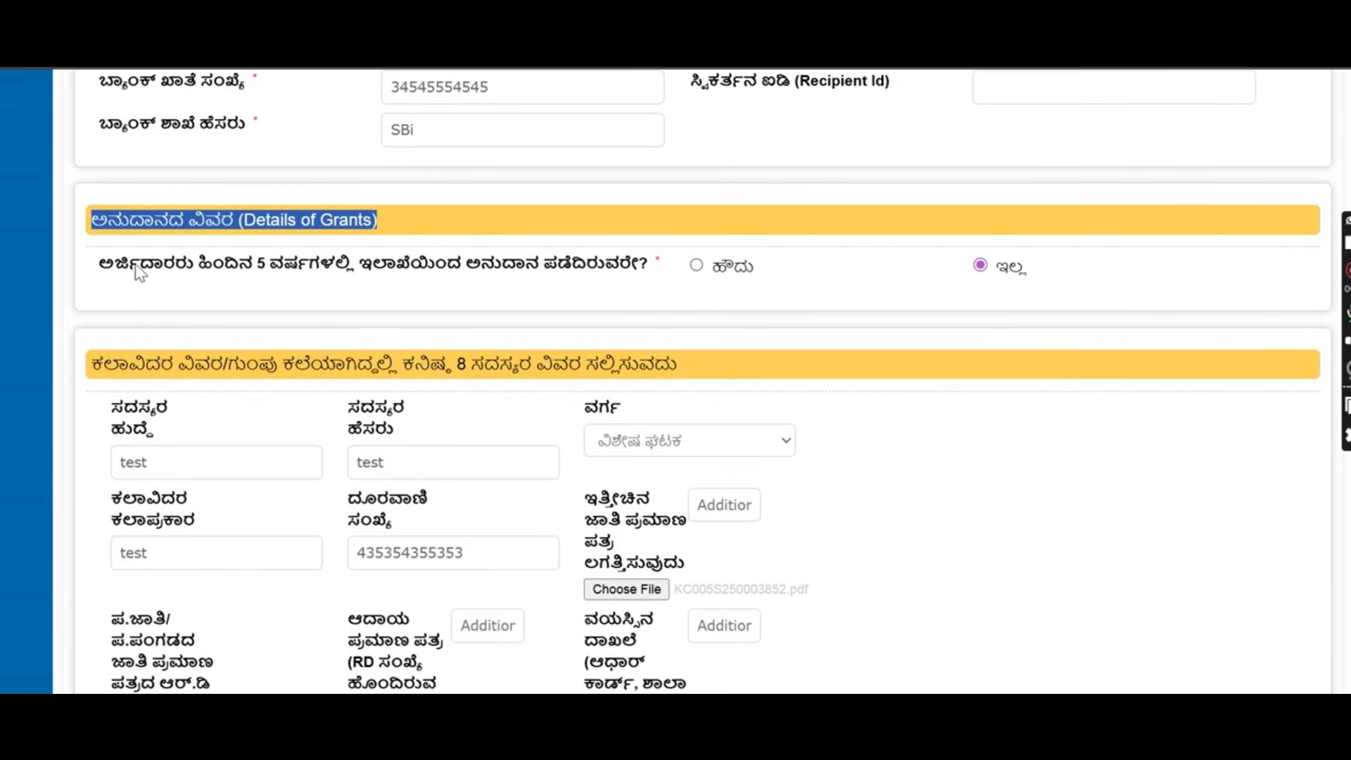
click(87, 264)
drag(87, 264, 631, 281)
click(169, 278)
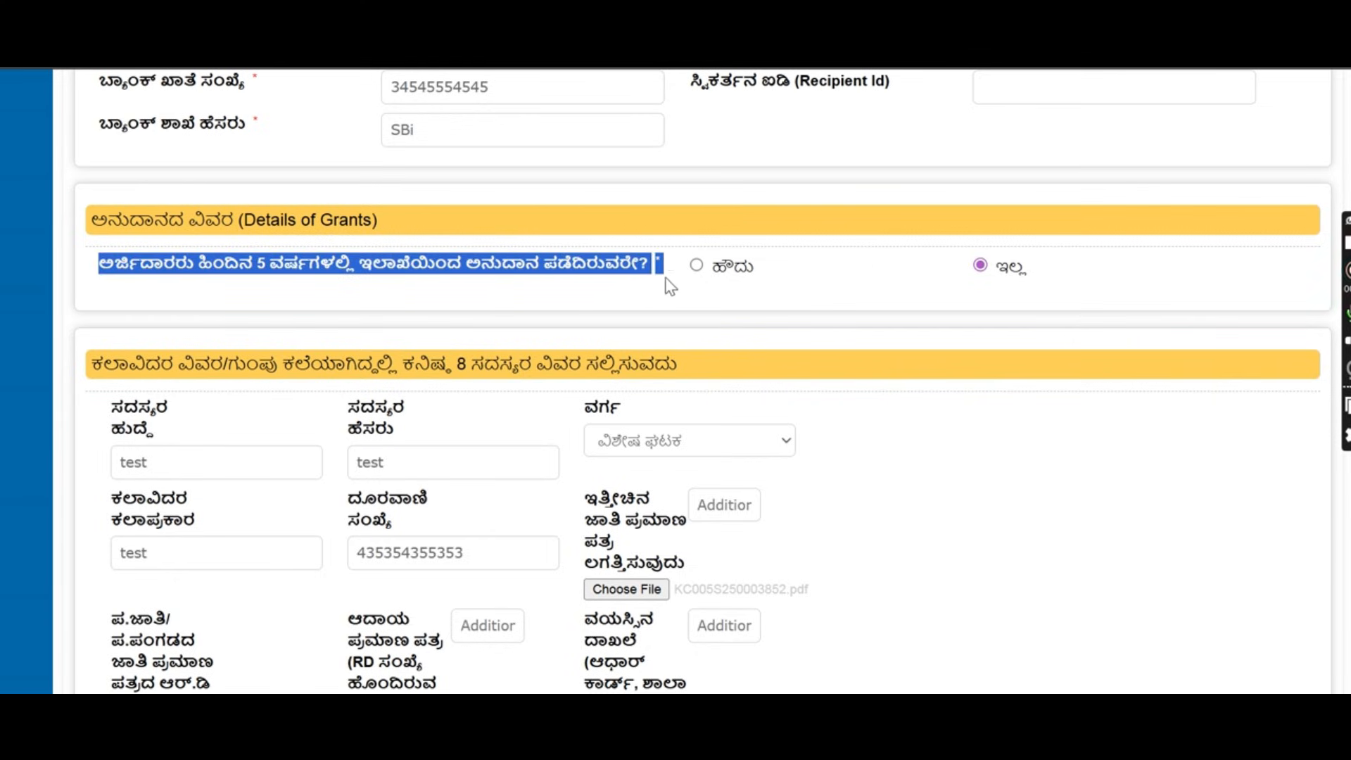
click(732, 269)
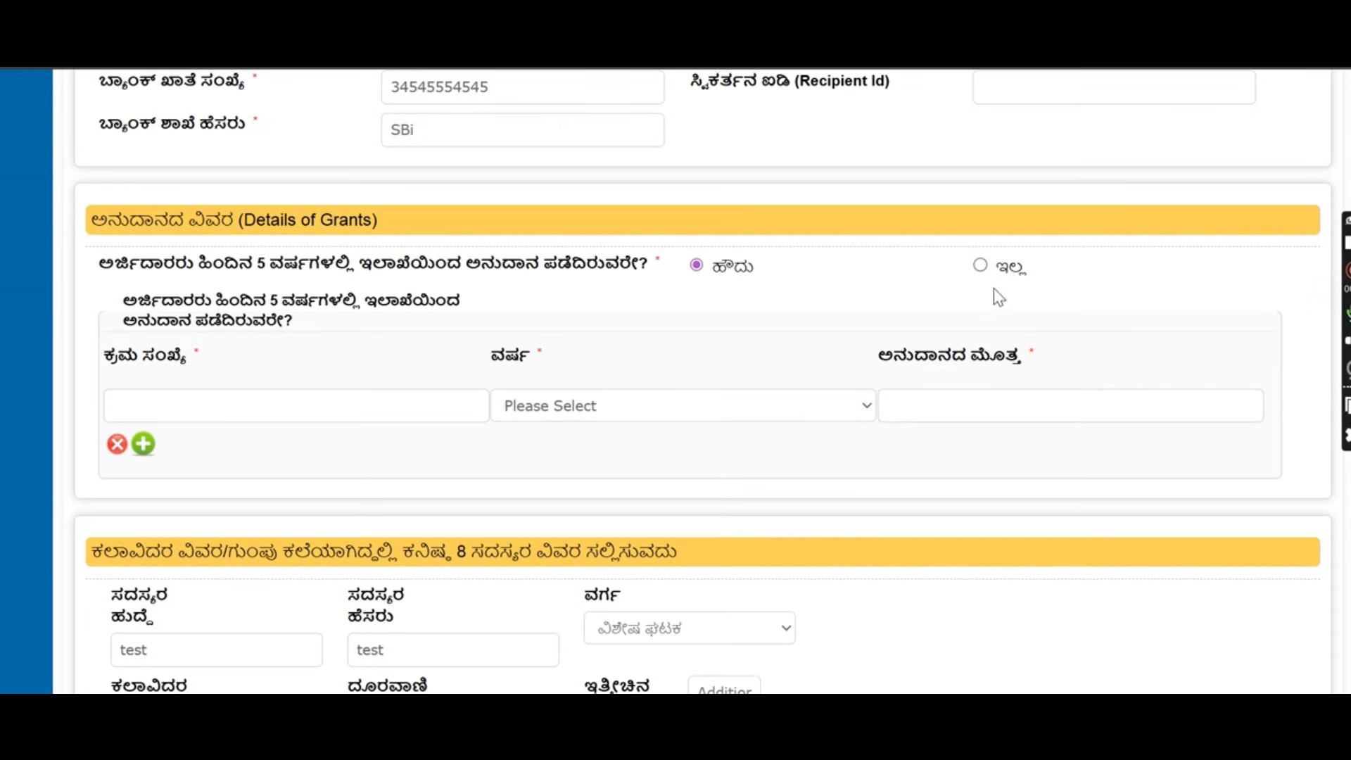
click(981, 267)
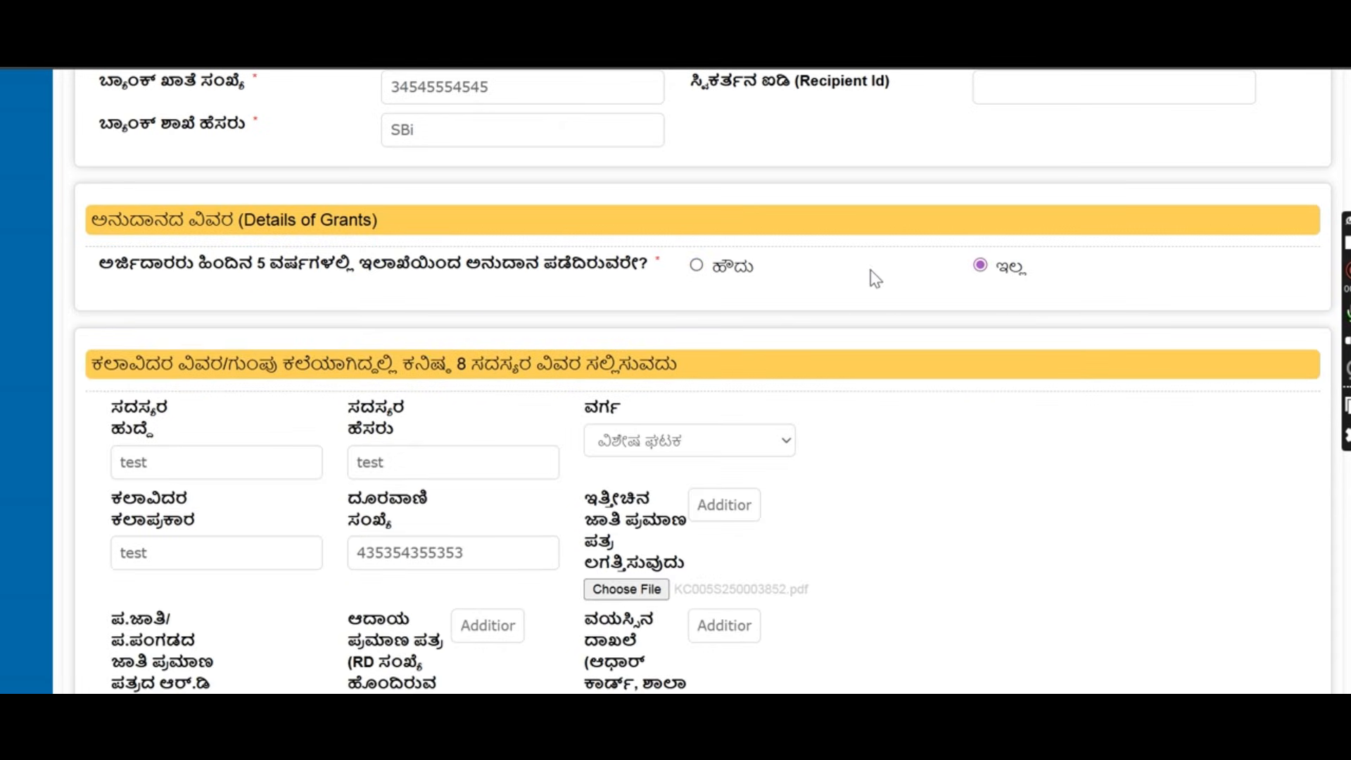
click(697, 267)
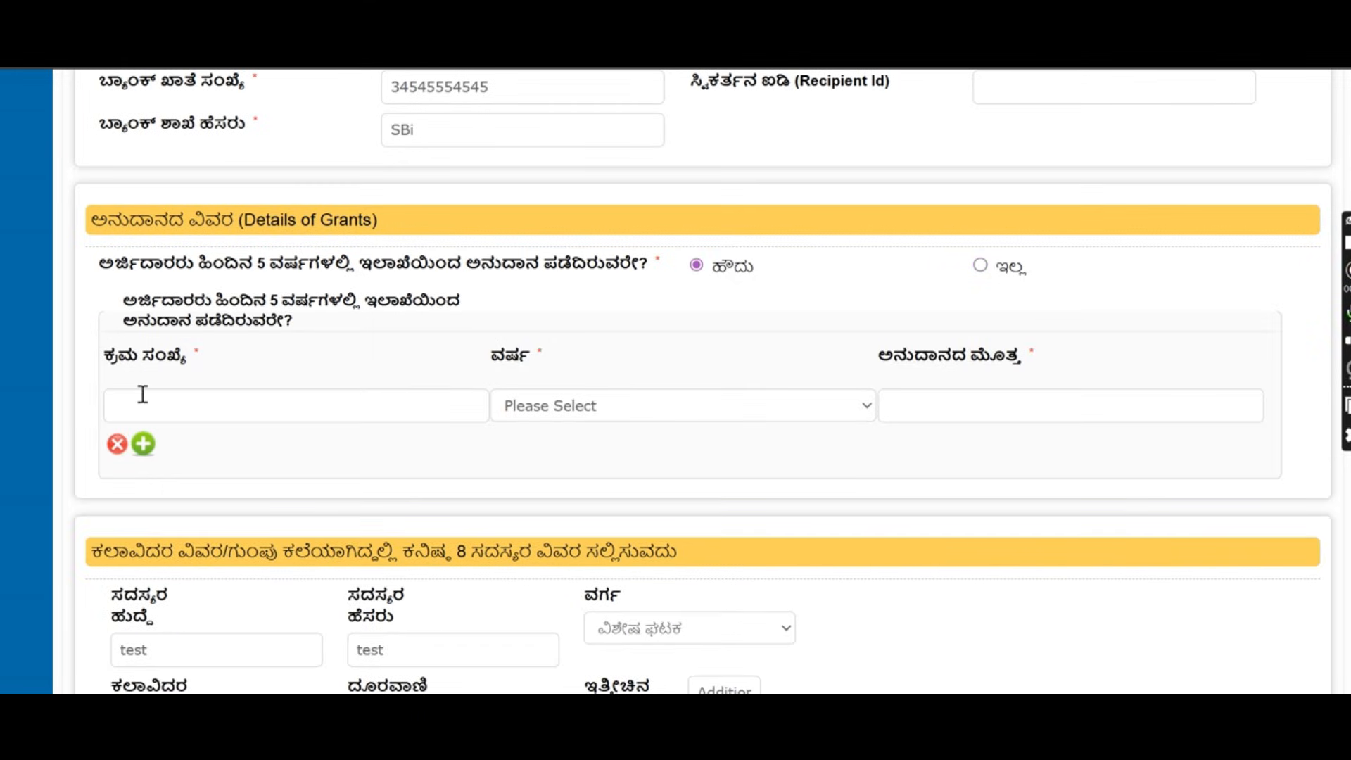
Fill the first grant row: serial 1, year 2020-21, amount 5000000.
text(1)
click(537, 412)
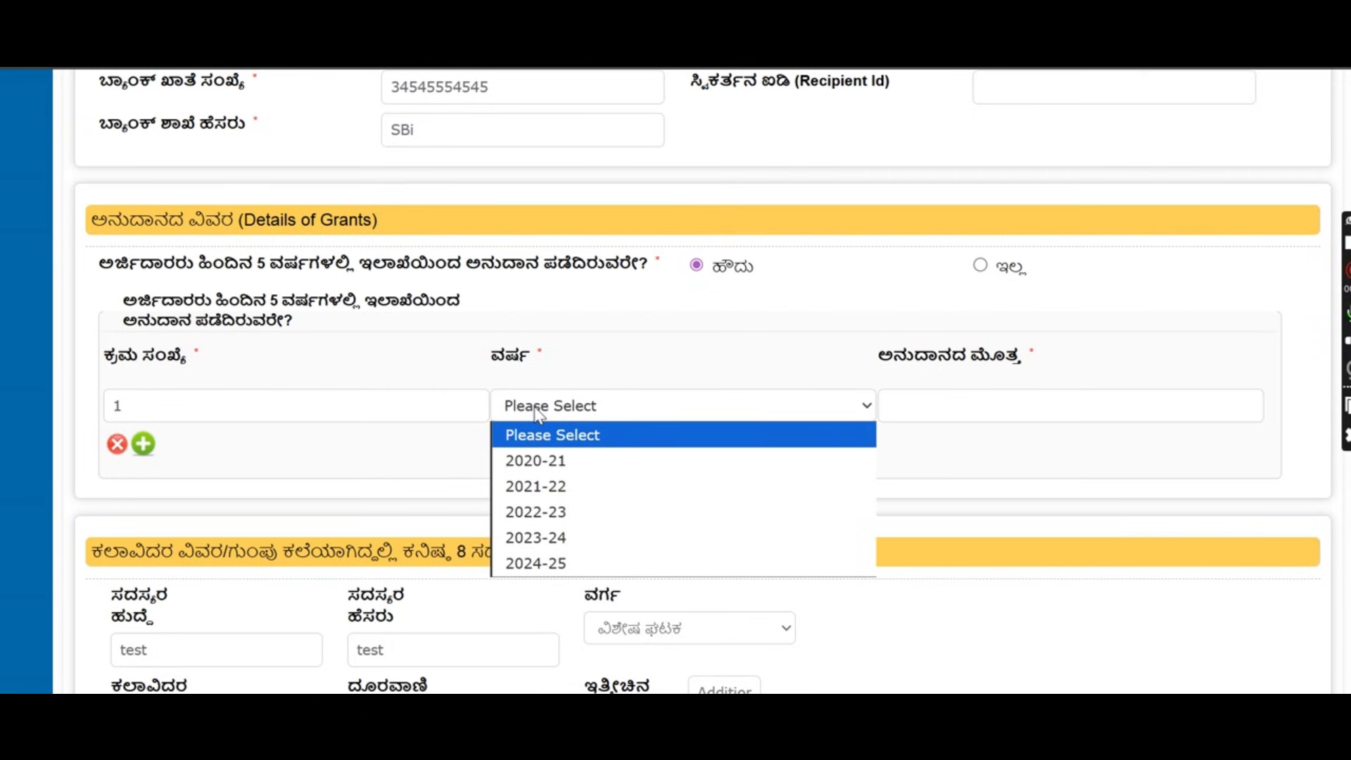
click(538, 414)
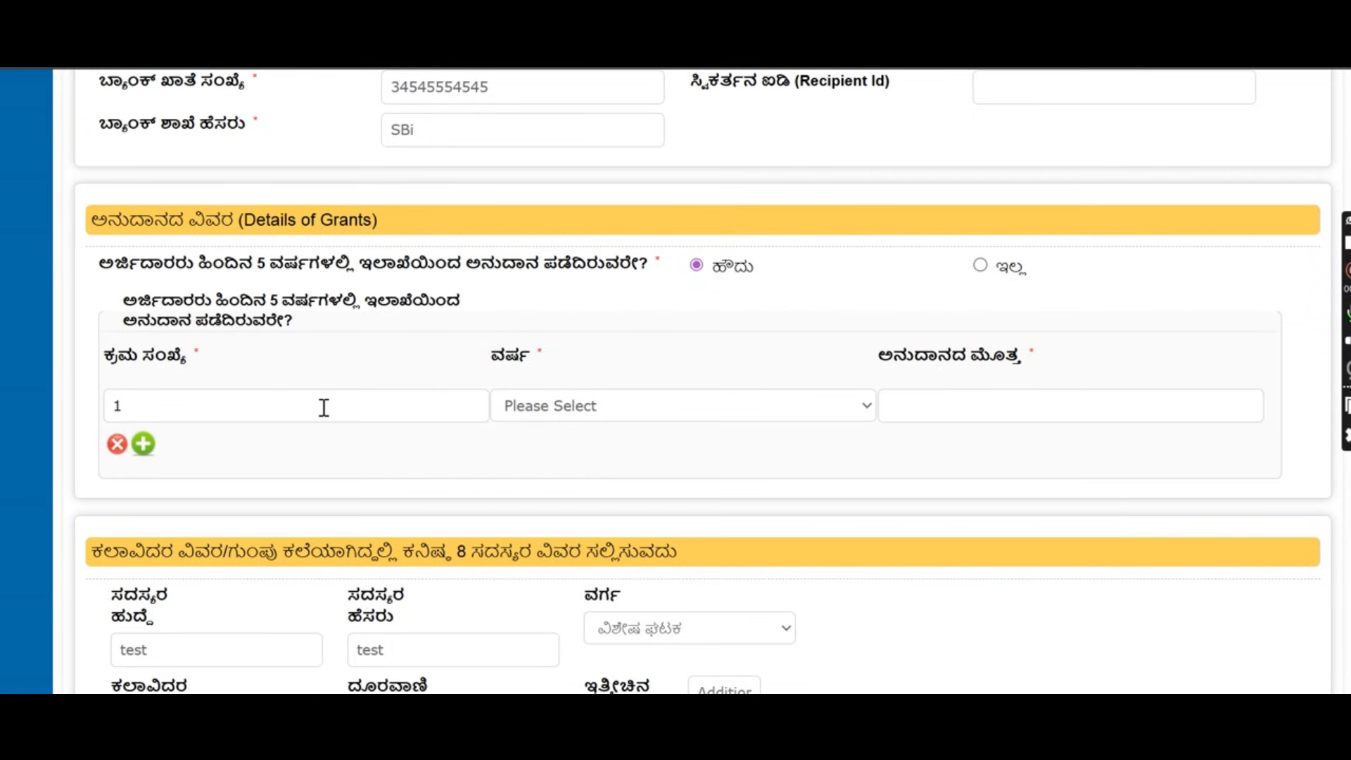
click(524, 415)
click(537, 454)
click(987, 403)
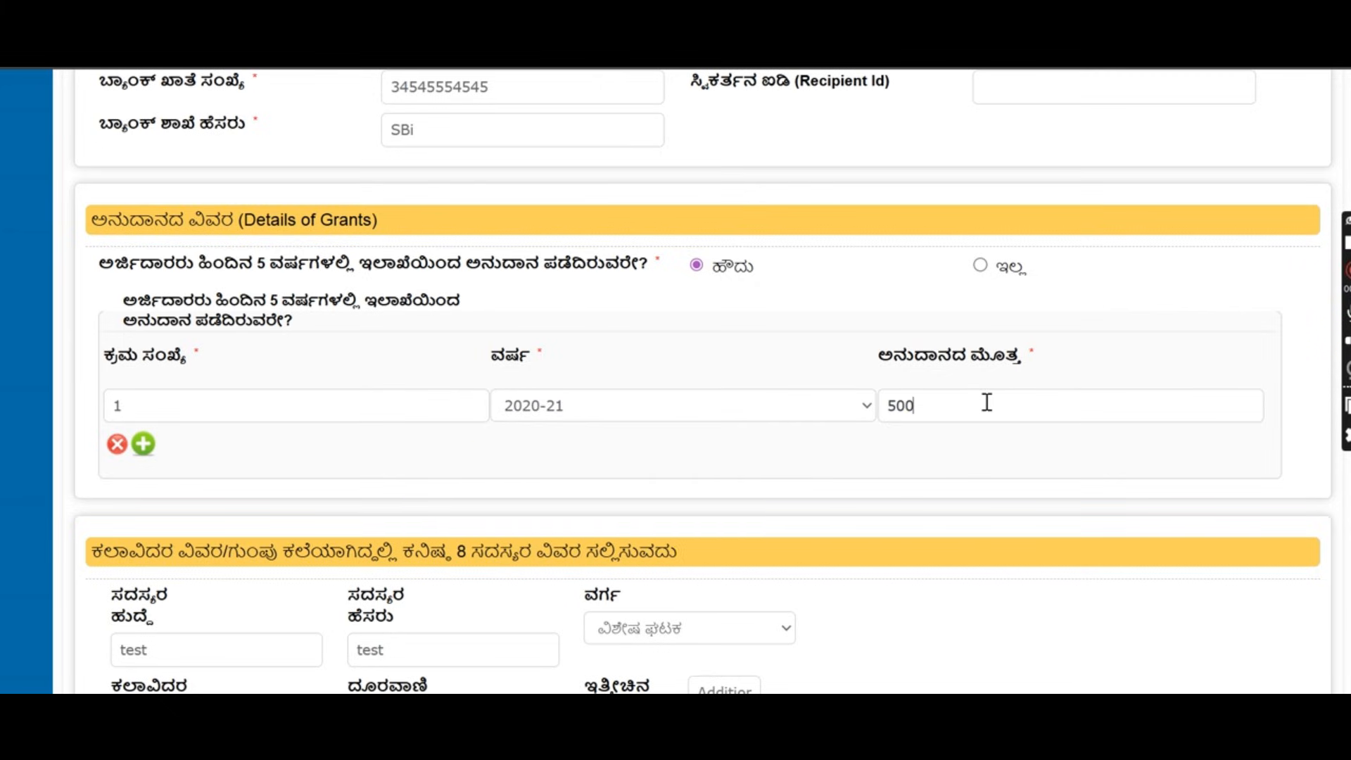
Add a second grant row: serial 2, year 2024-25, amount 5000000.
click(143, 445)
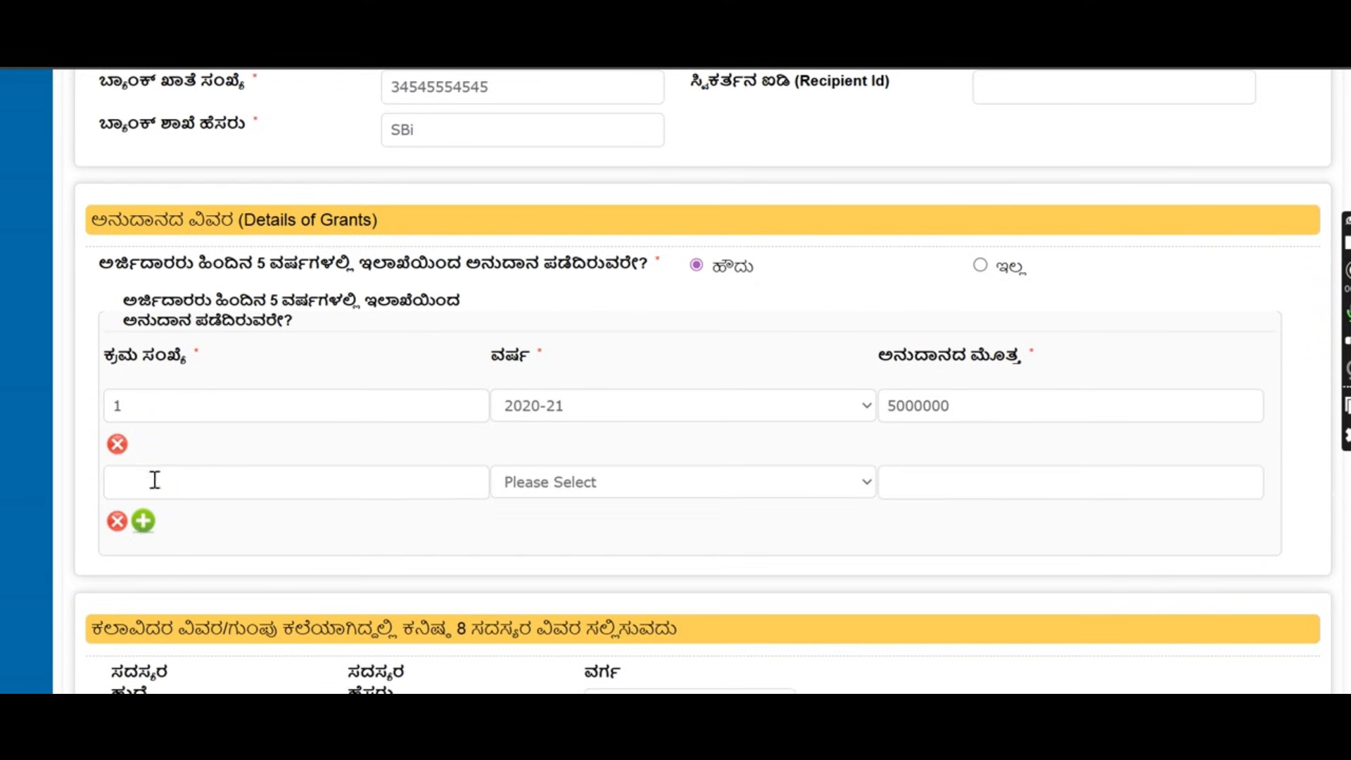
text(2)
click(594, 487)
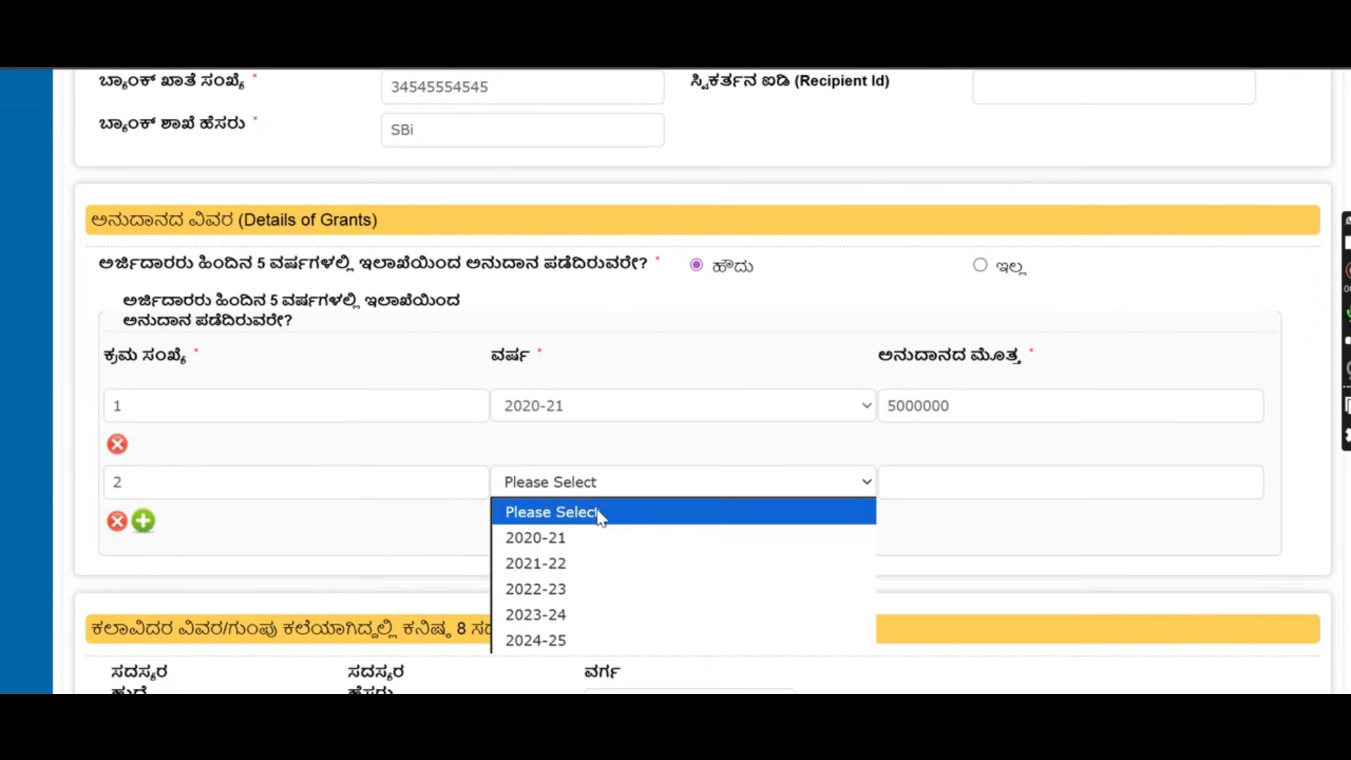
click(614, 640)
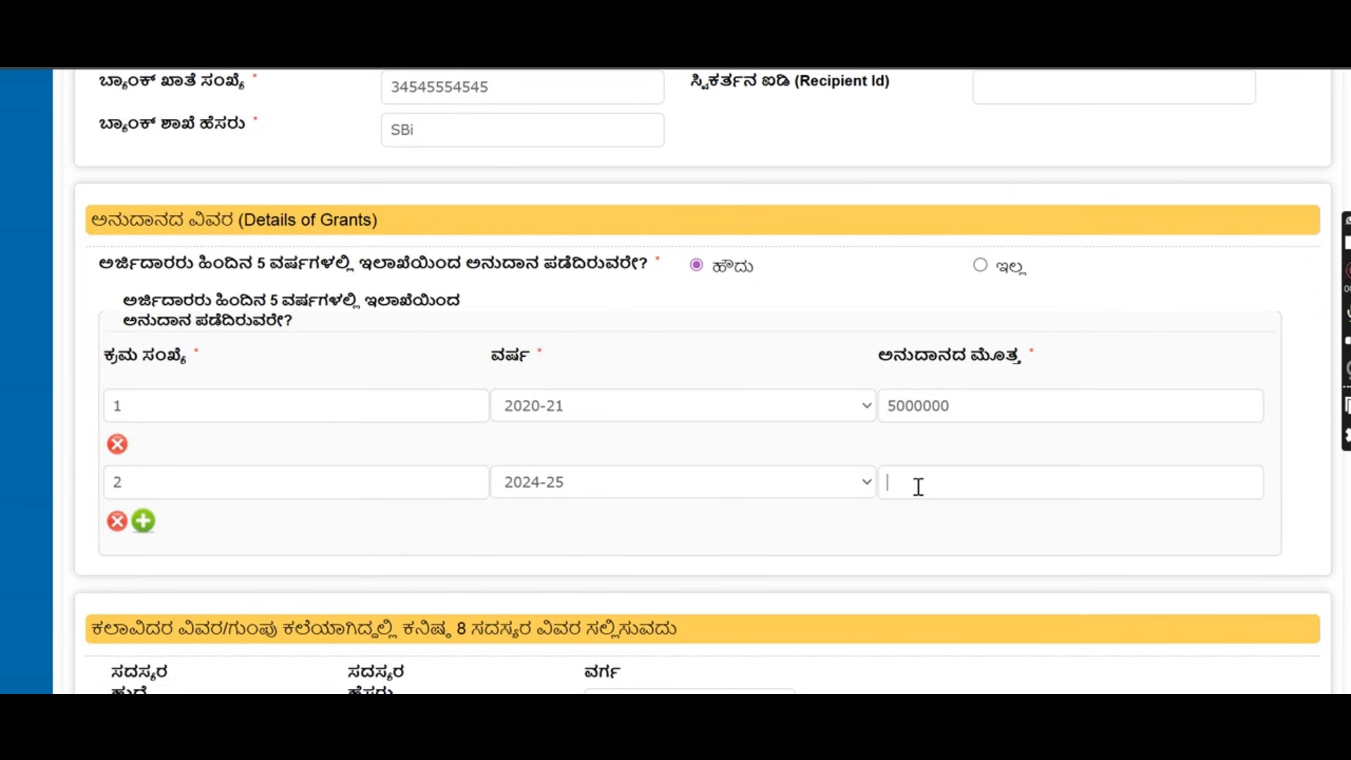
click(919, 485)
text(5000000)
scroll(563, 394, down, 3)
drag(89, 413, 692, 428)
scroll(691, 428, down, 3)
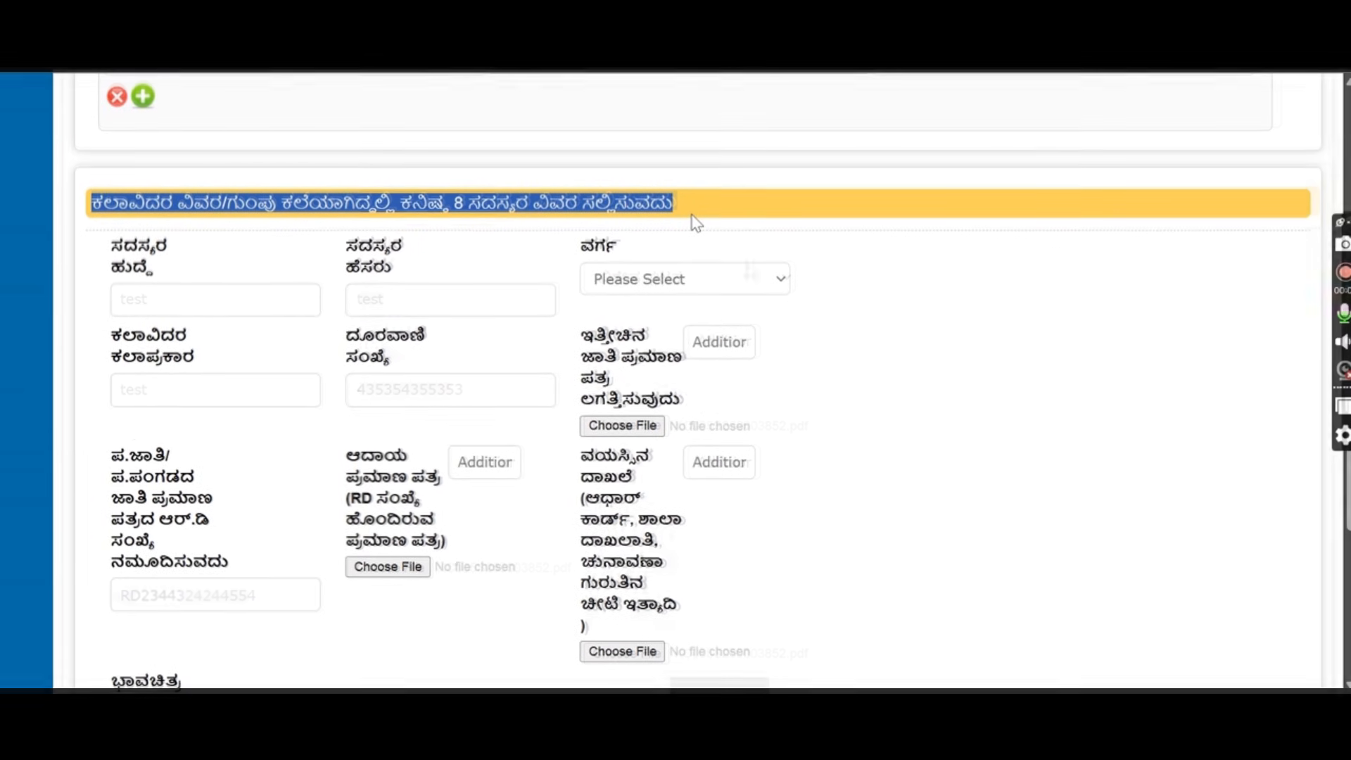
Enter the member's designation and name 'test', category ಗಿರಿಜನ ಉಪಯೋಜನೆಯಡಿ, and phone number.
click(709, 222)
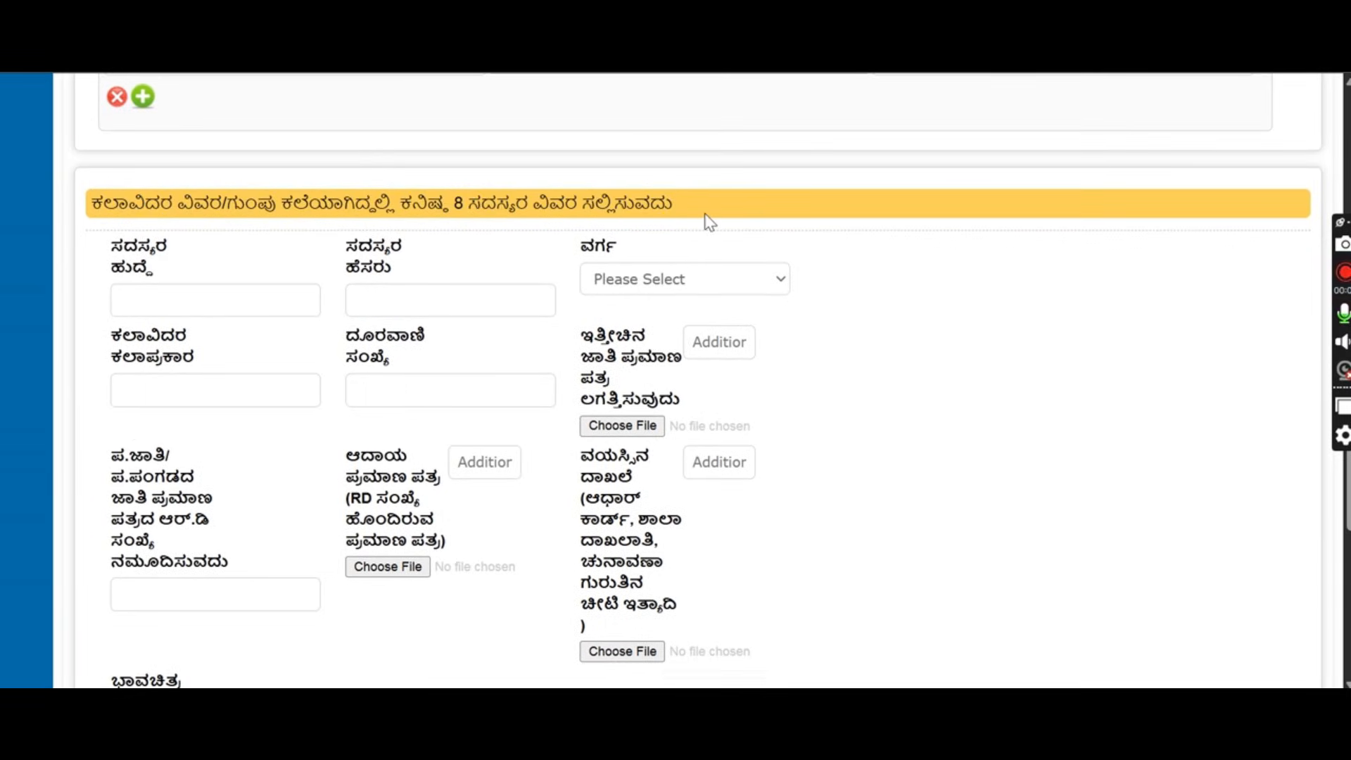
click(143, 303)
text(test)
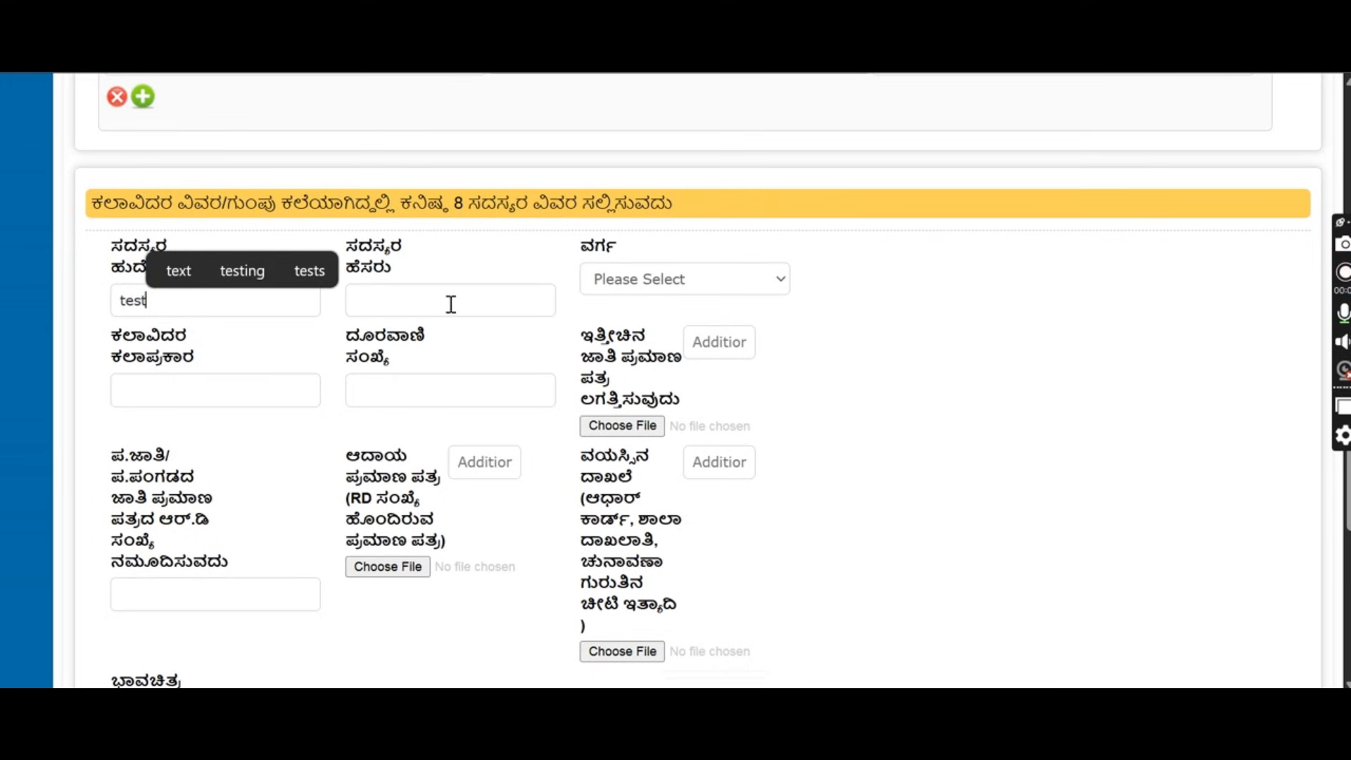
click(451, 304)
text(test)
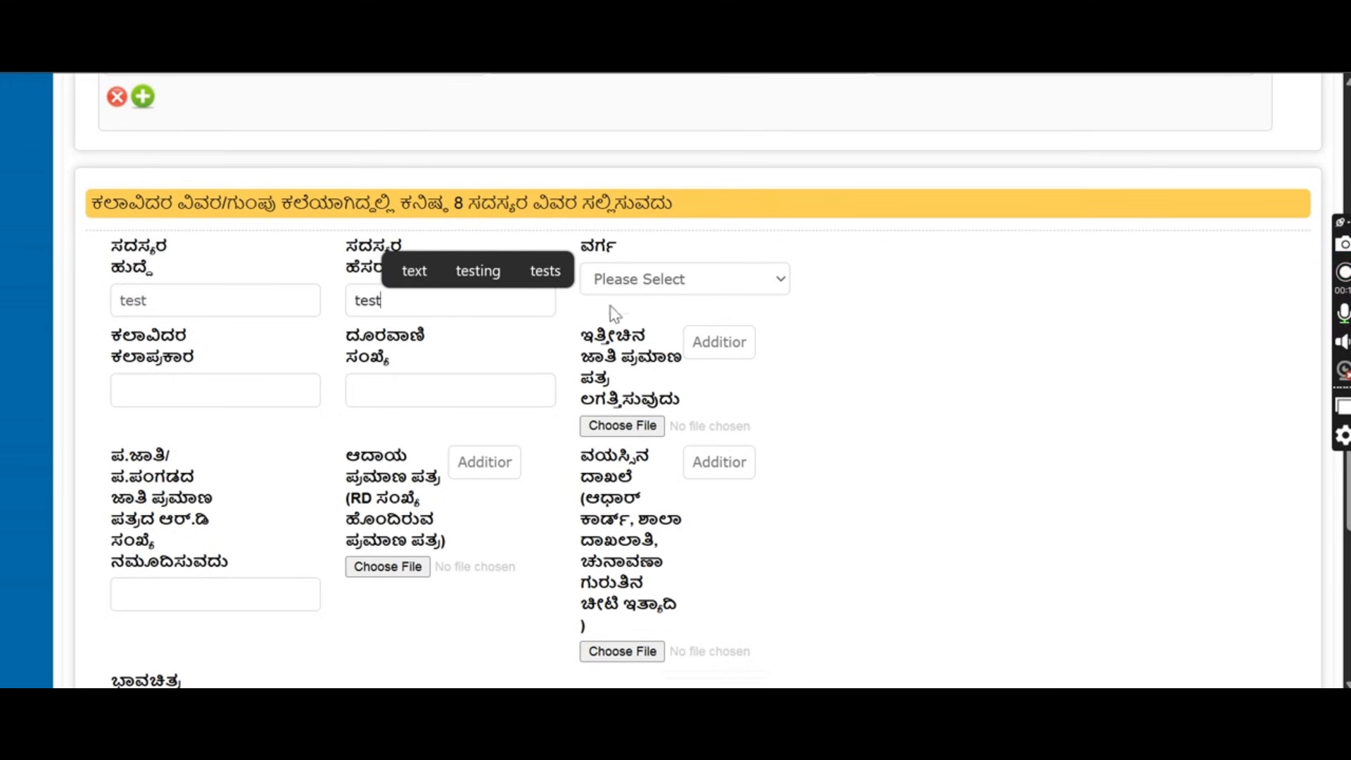
click(657, 281)
click(658, 360)
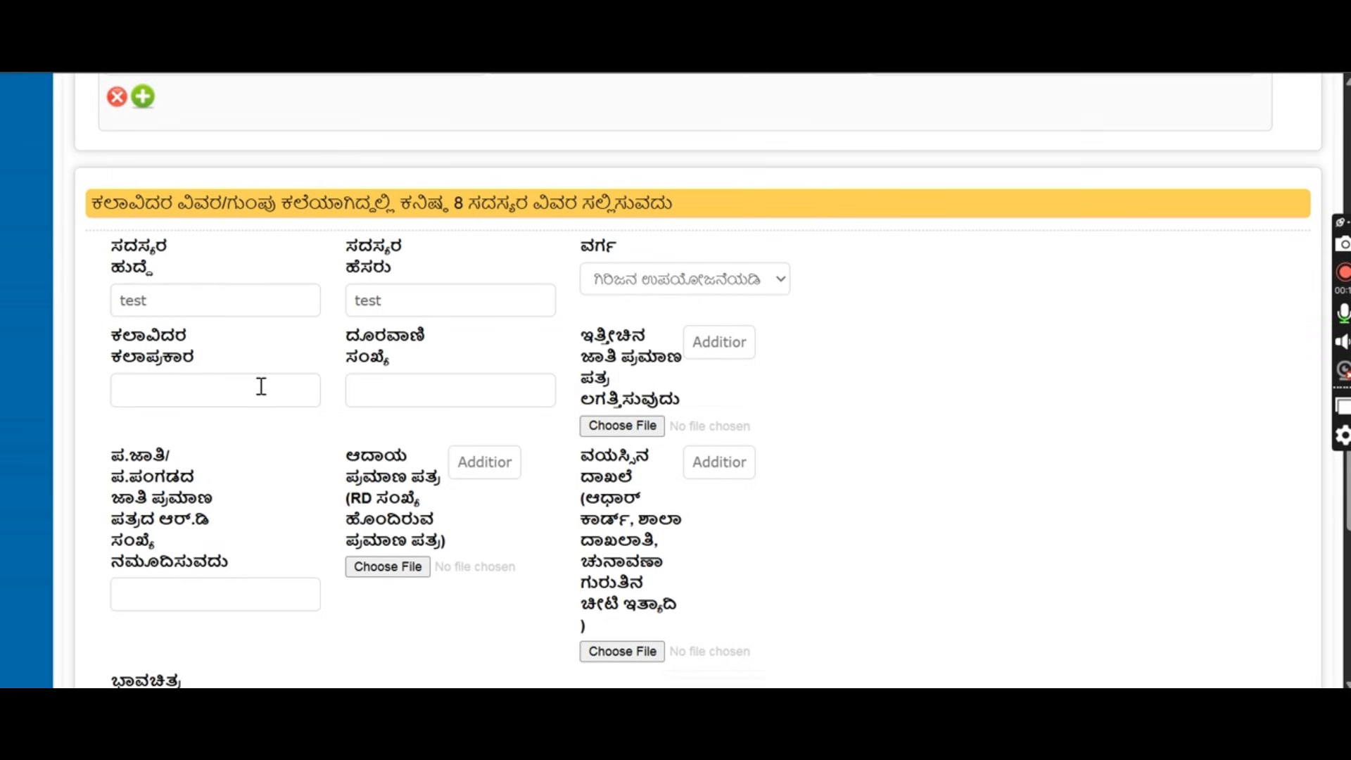
text(test)
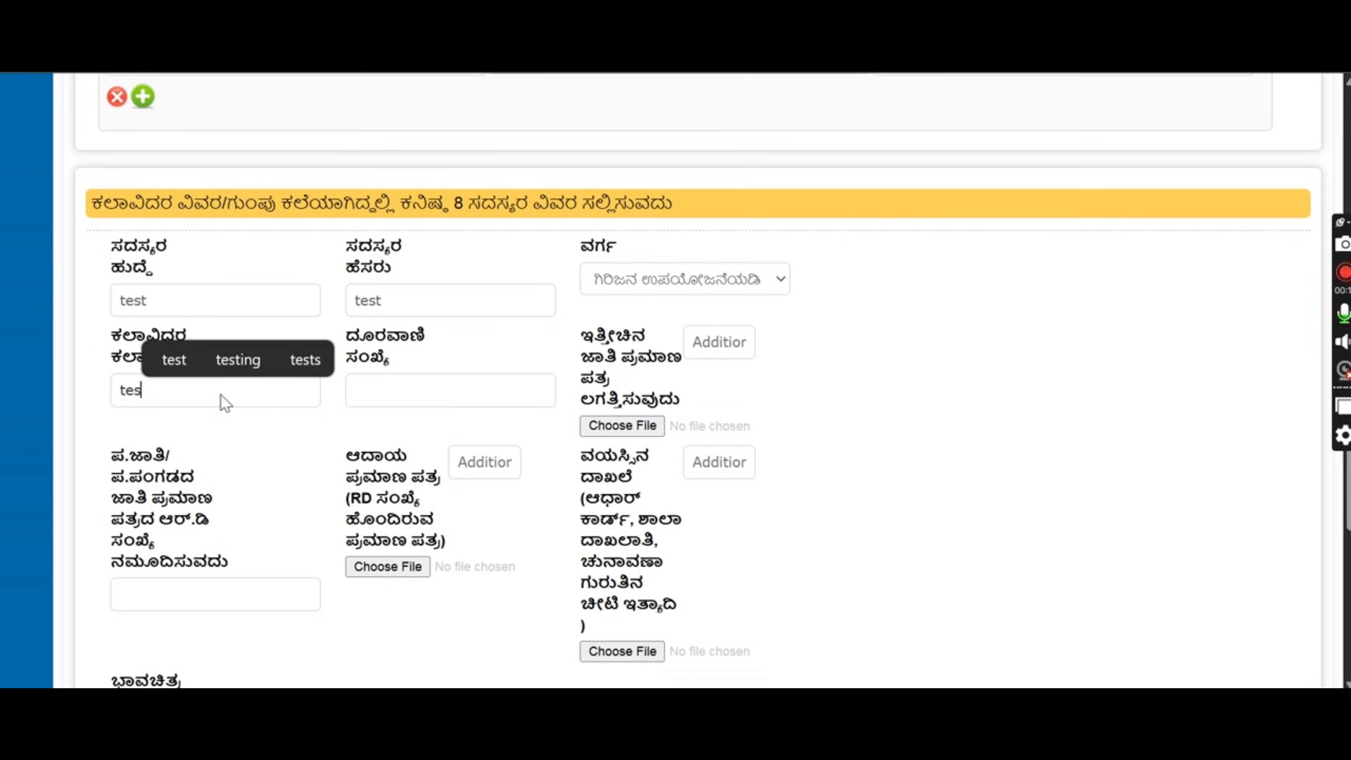
click(403, 381)
text(343343453454)
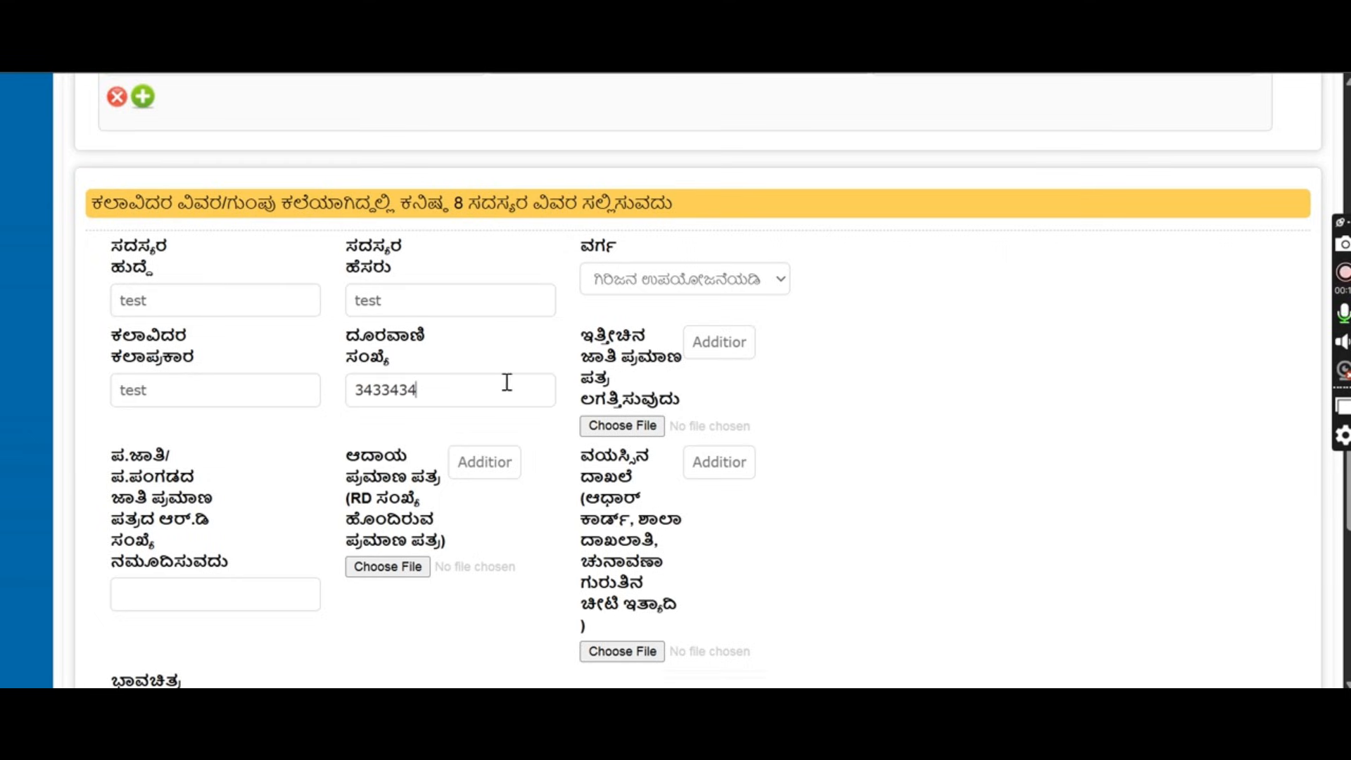
Attach testapp.pdf as caste, income and age proof, entering the certificate number.
click(625, 428)
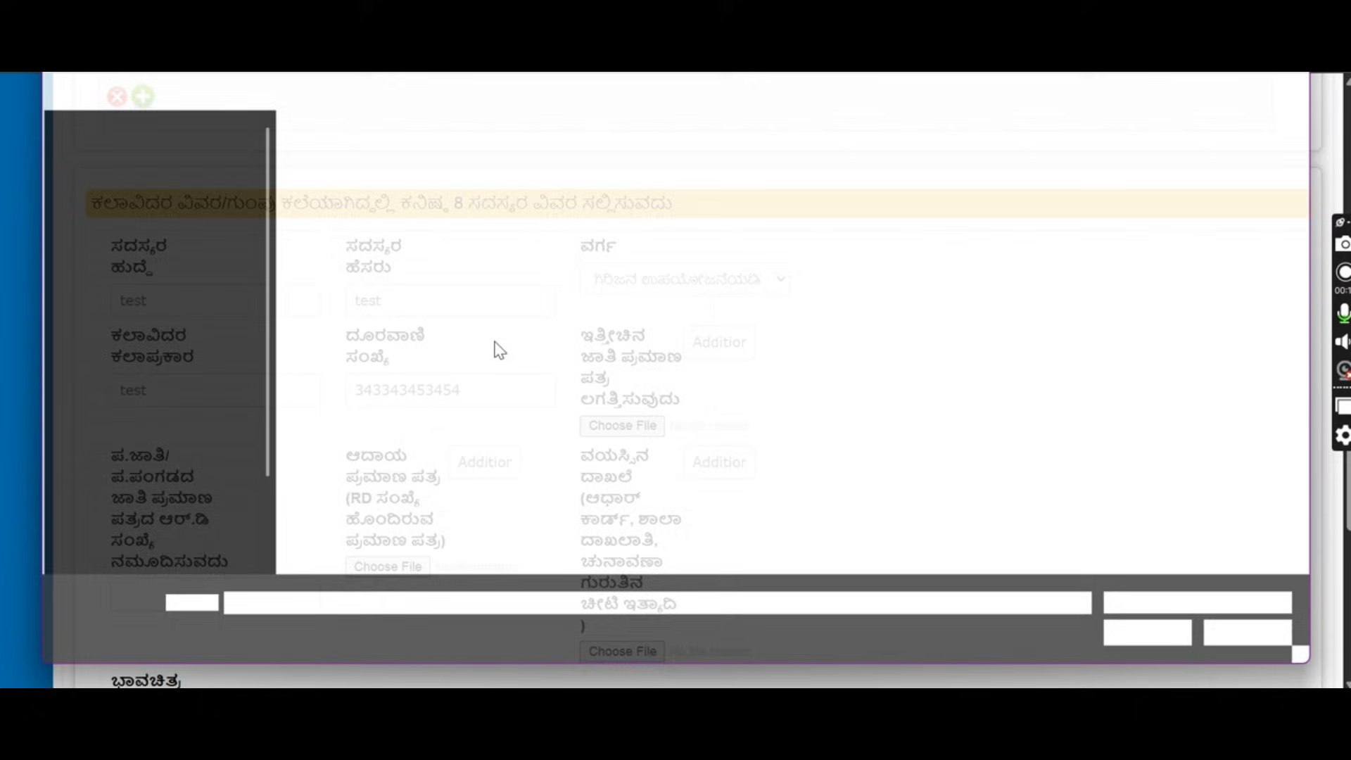
click(323, 200)
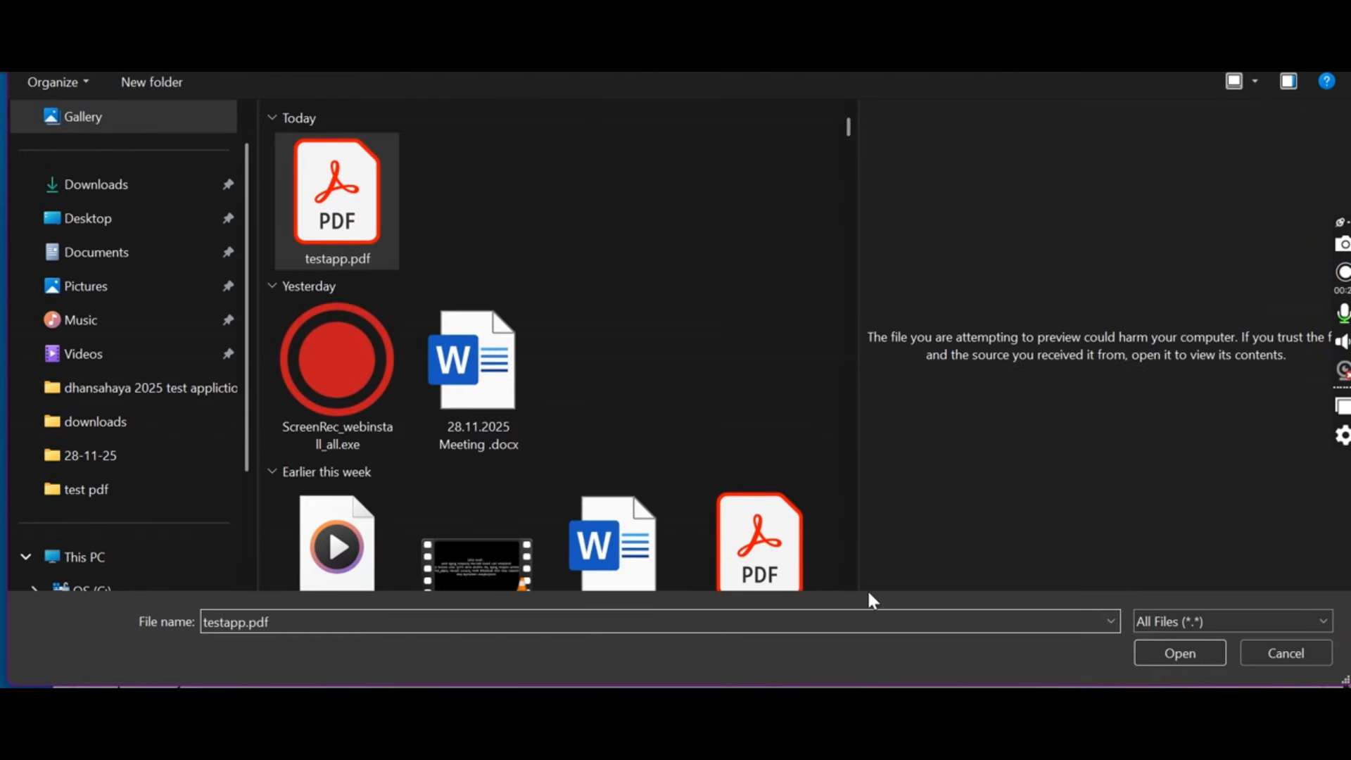
click(1170, 651)
scroll(292, 421, down, 2)
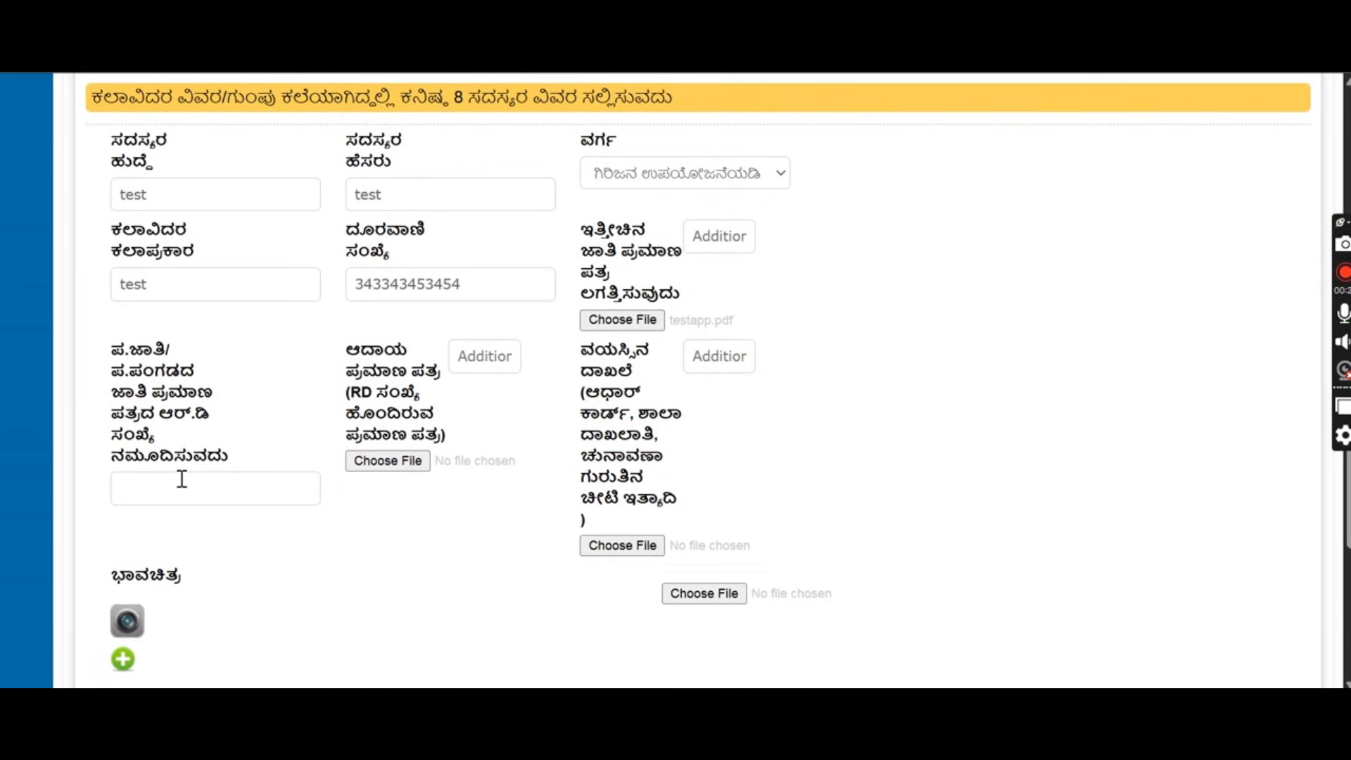
text(R)
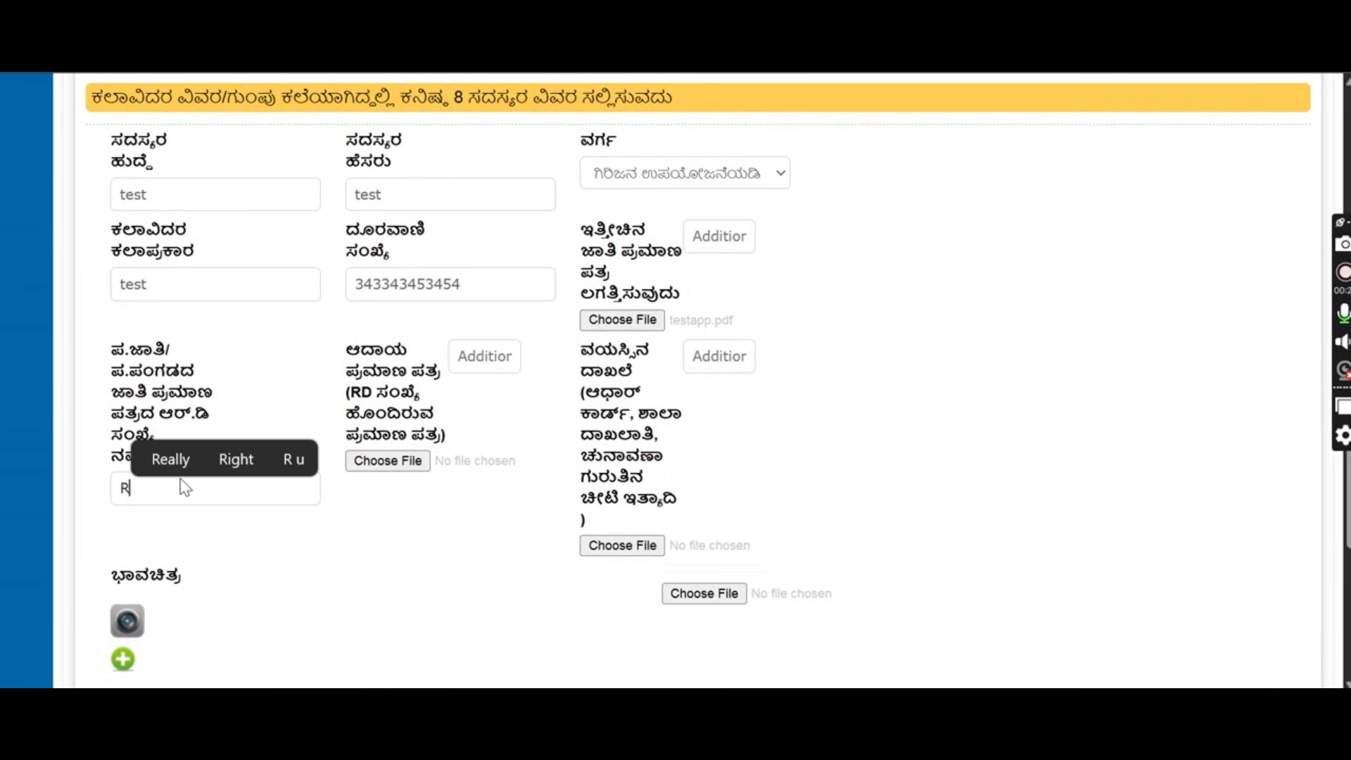
text(D455)
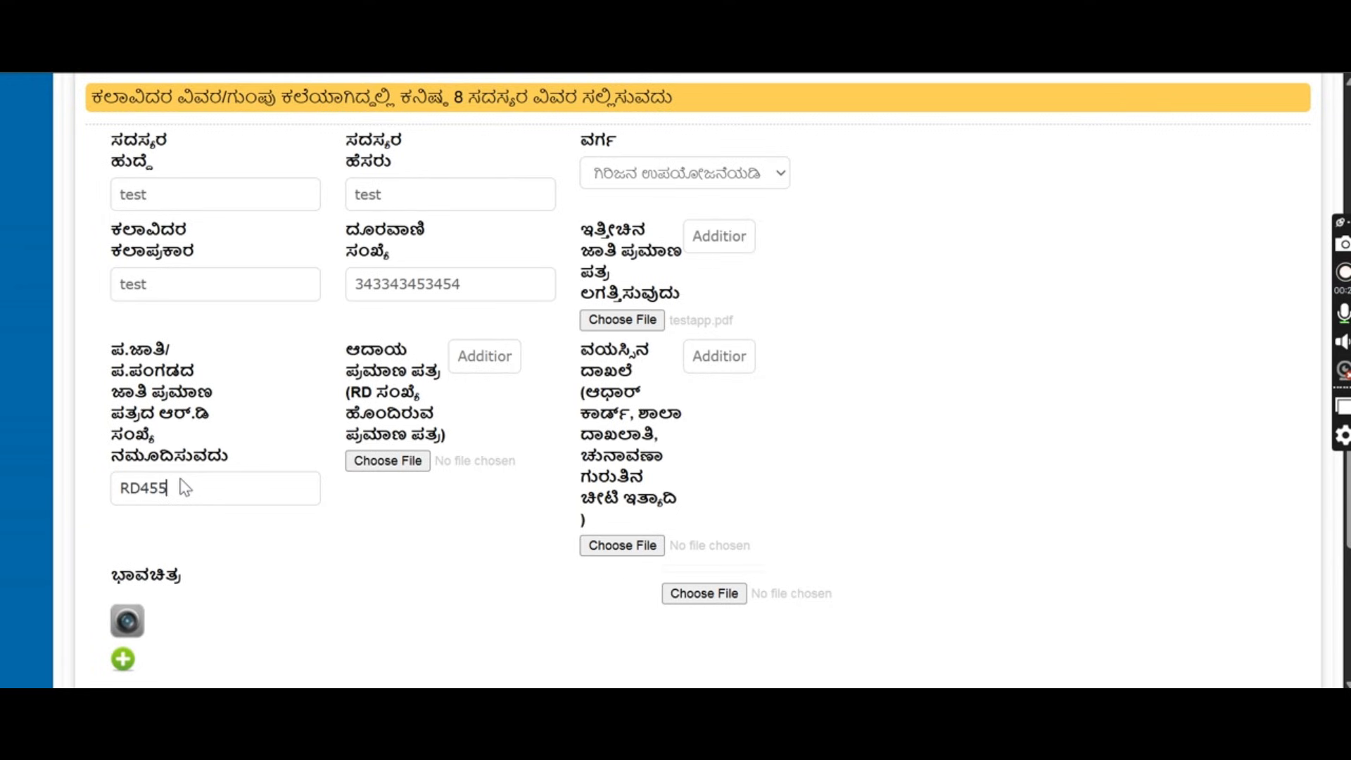
text(5535435545)
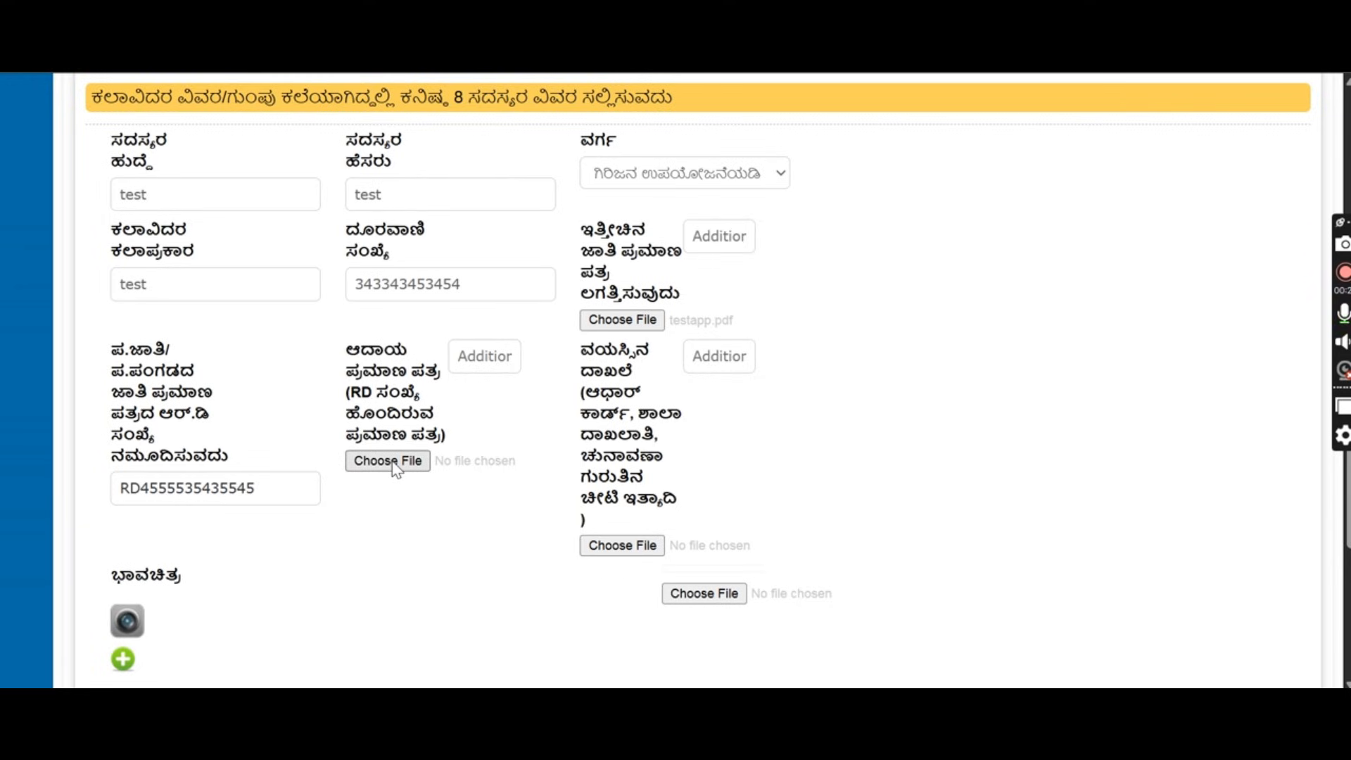
click(391, 461)
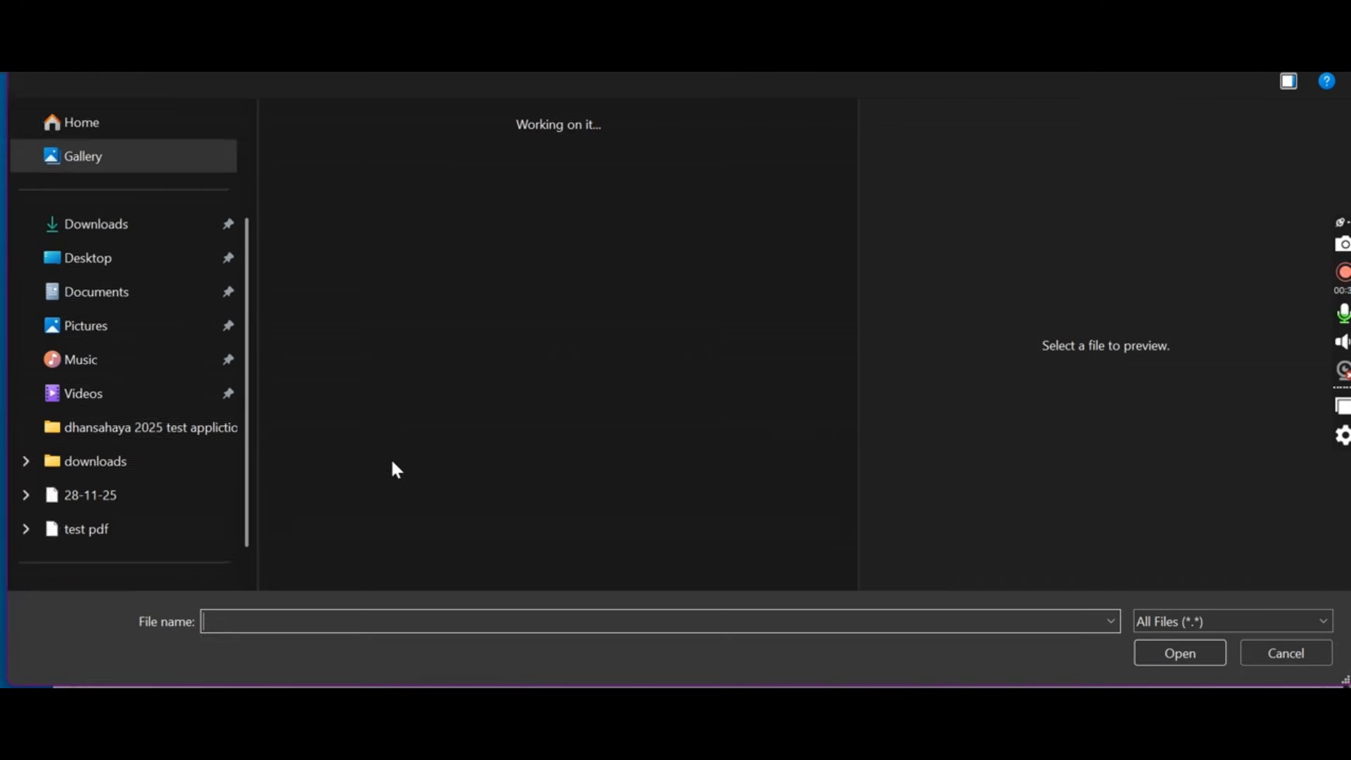
click(340, 243)
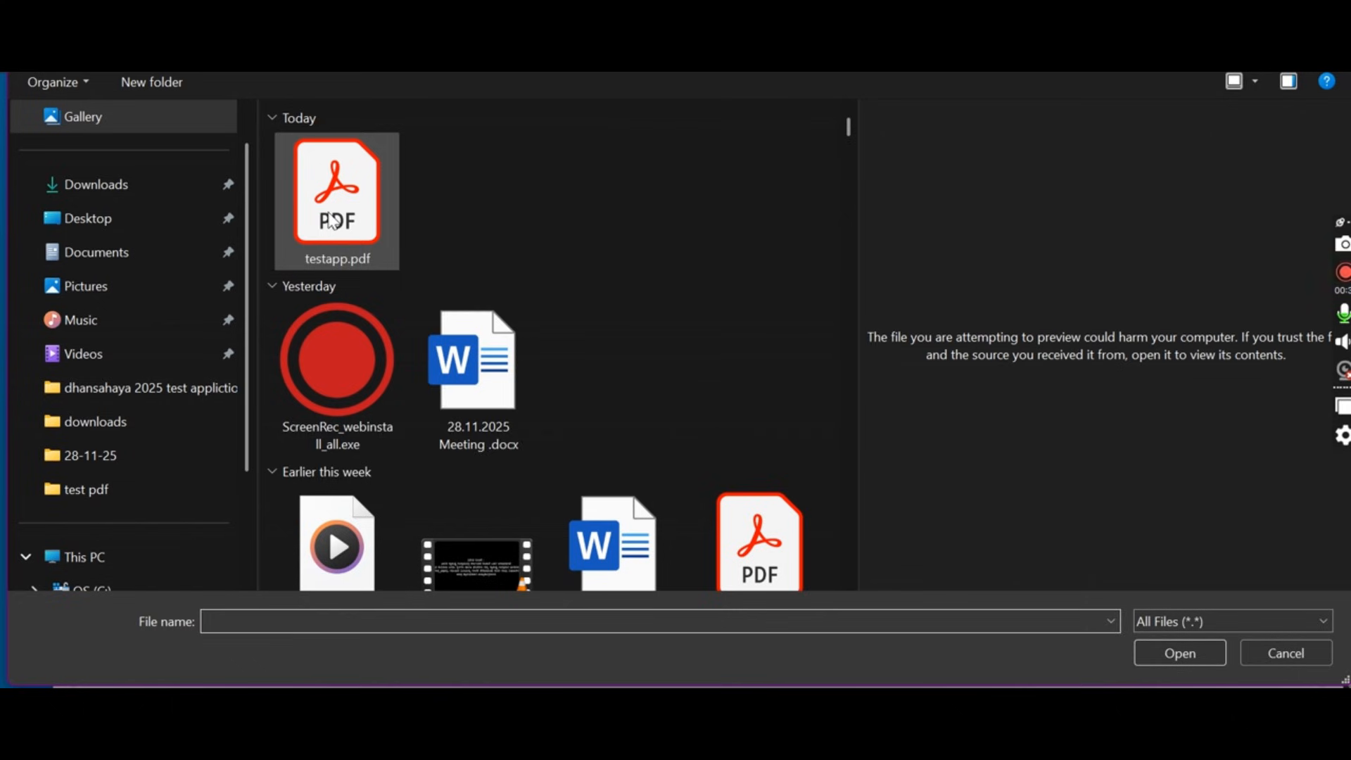
click(1148, 642)
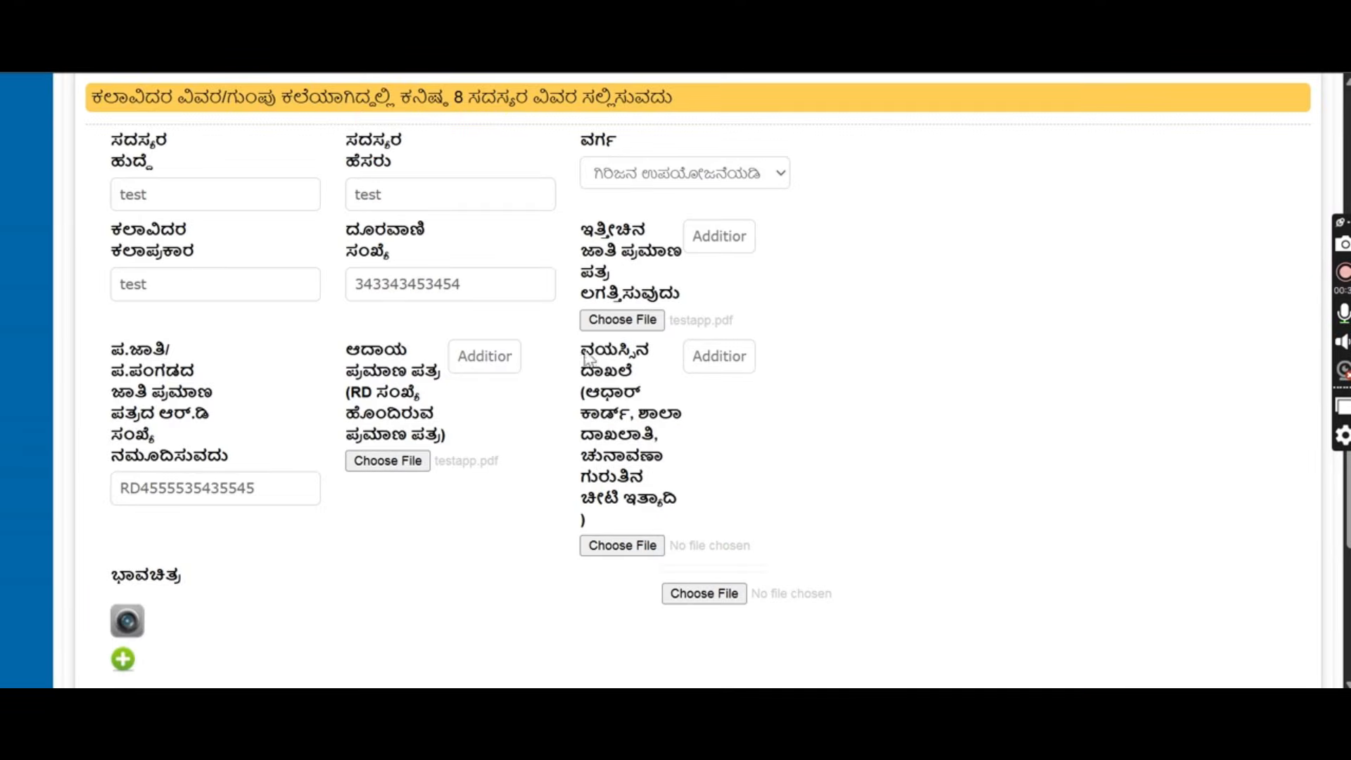
click(629, 546)
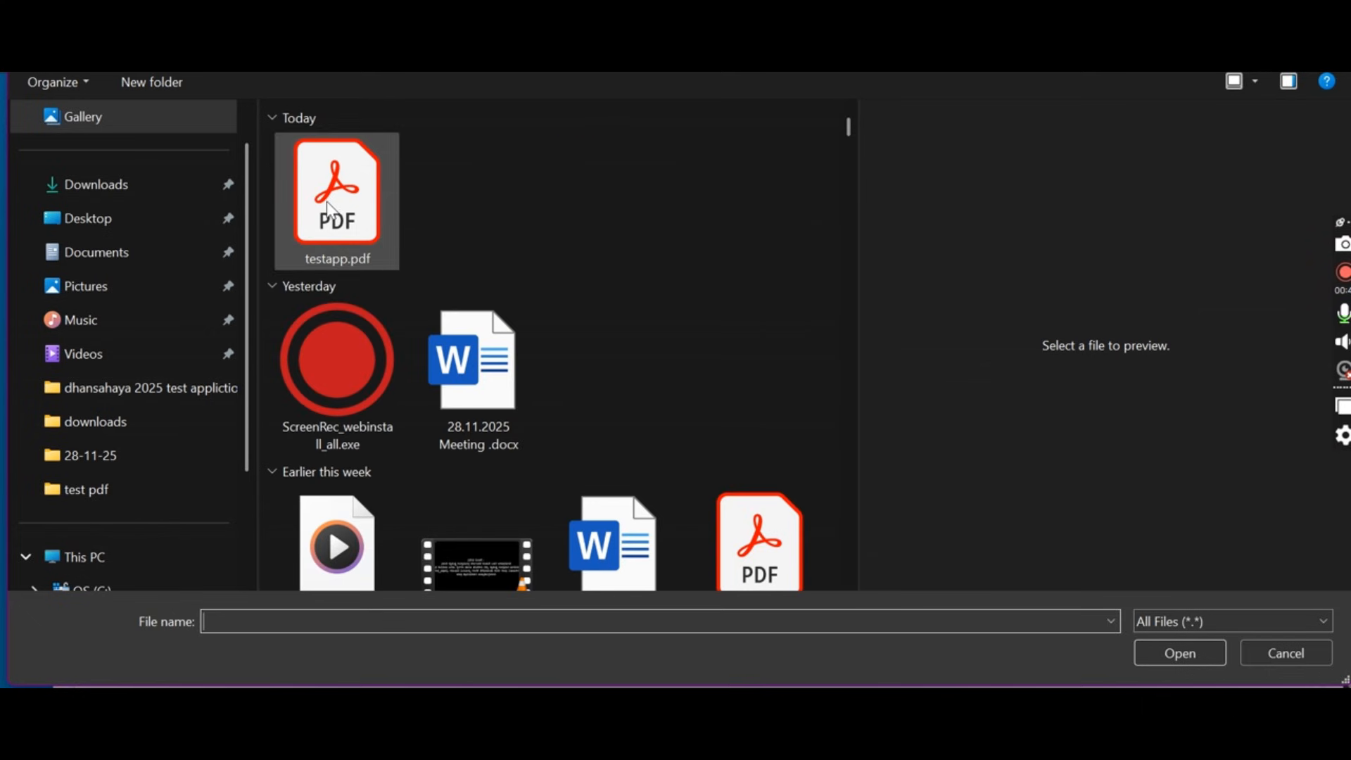
click(328, 210)
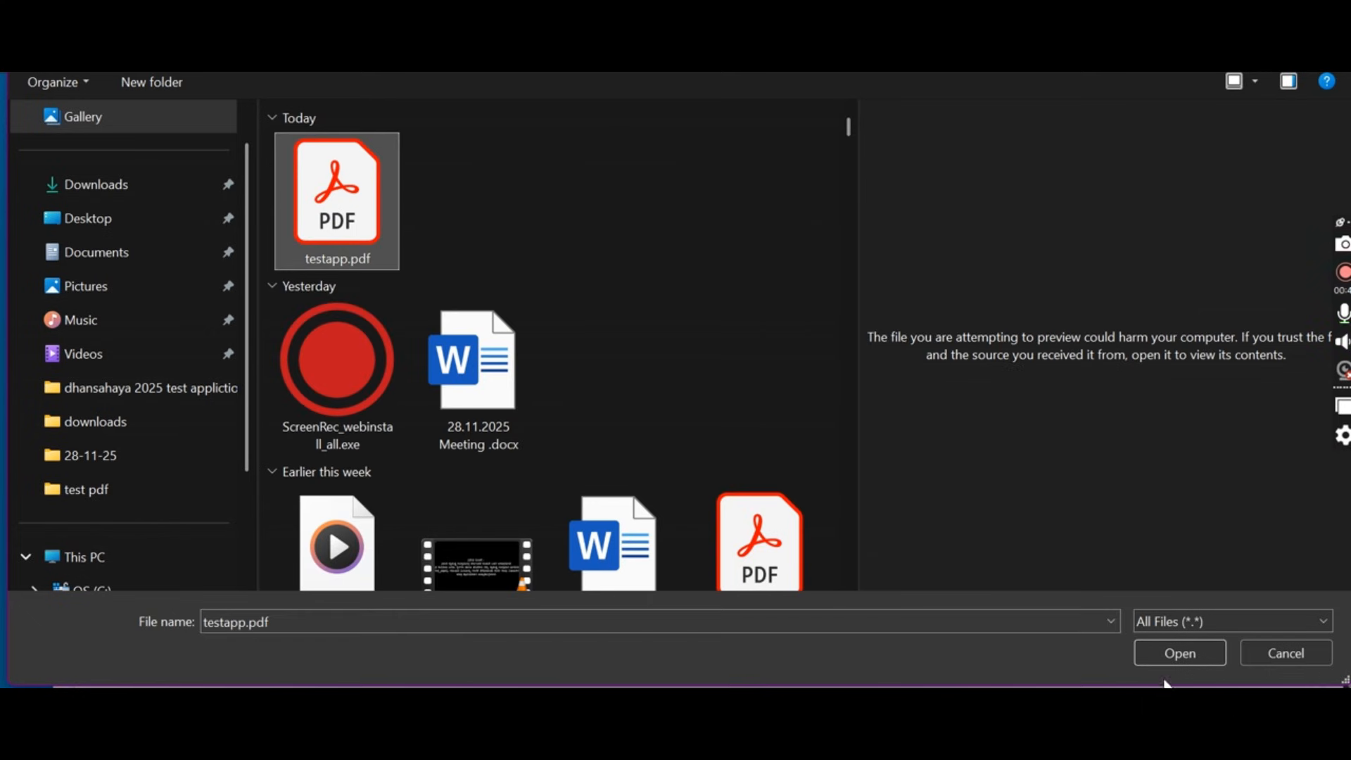
click(1154, 649)
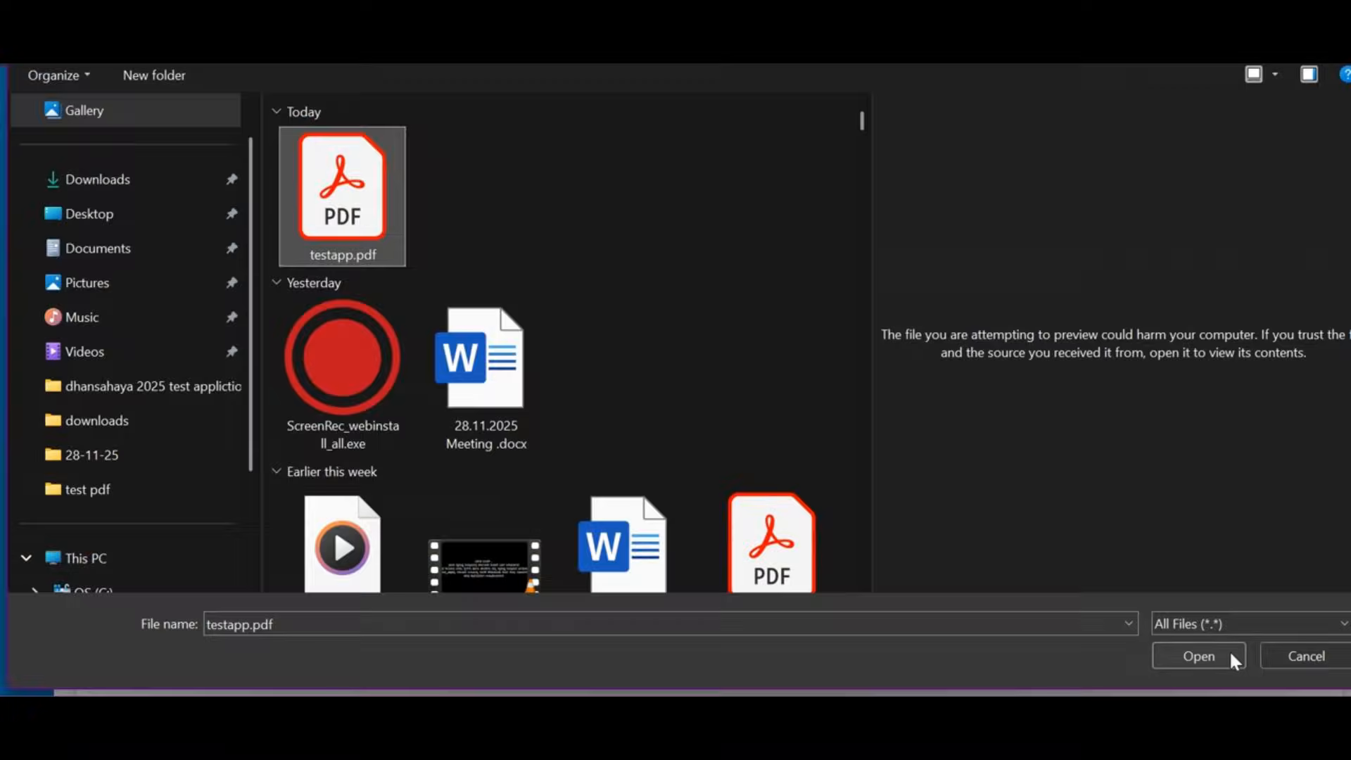
click(1219, 644)
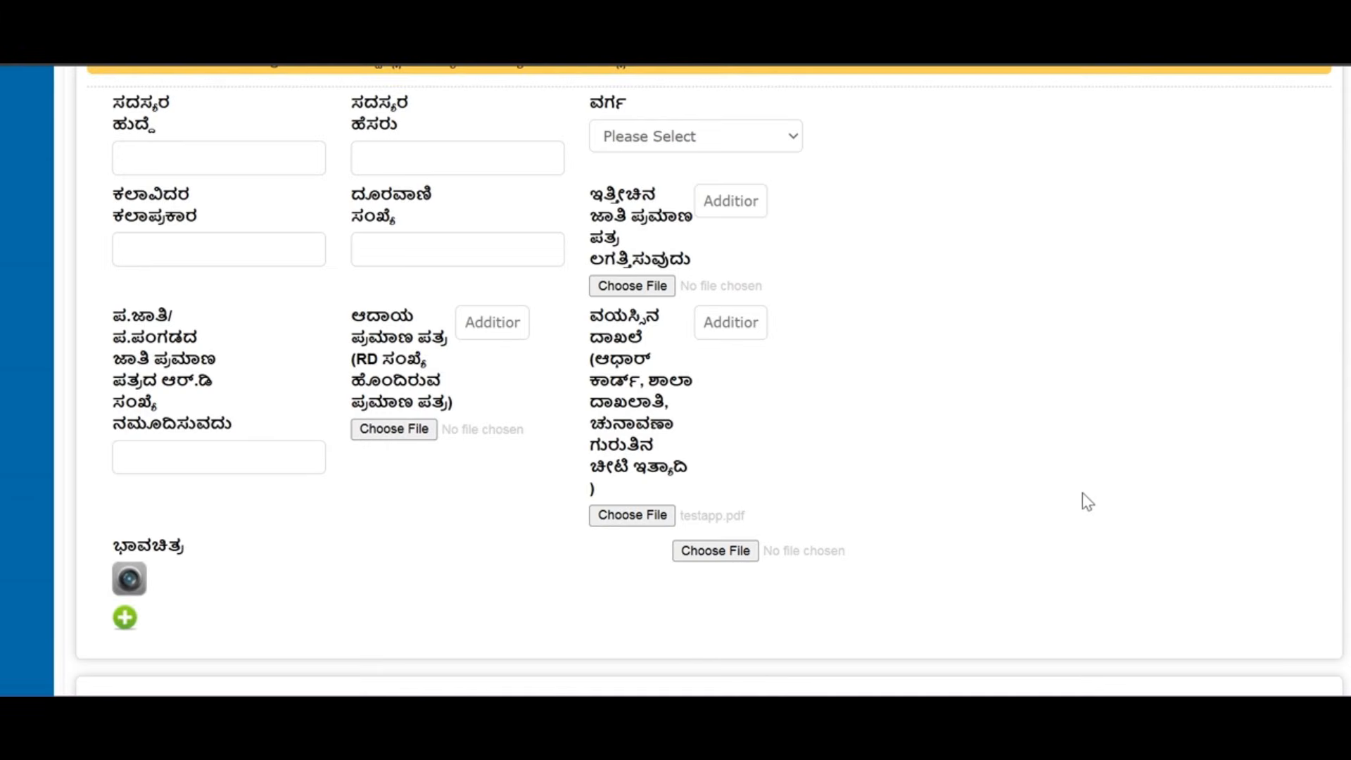
Capture and upload the member's photo, then add the member row to the table.
click(133, 584)
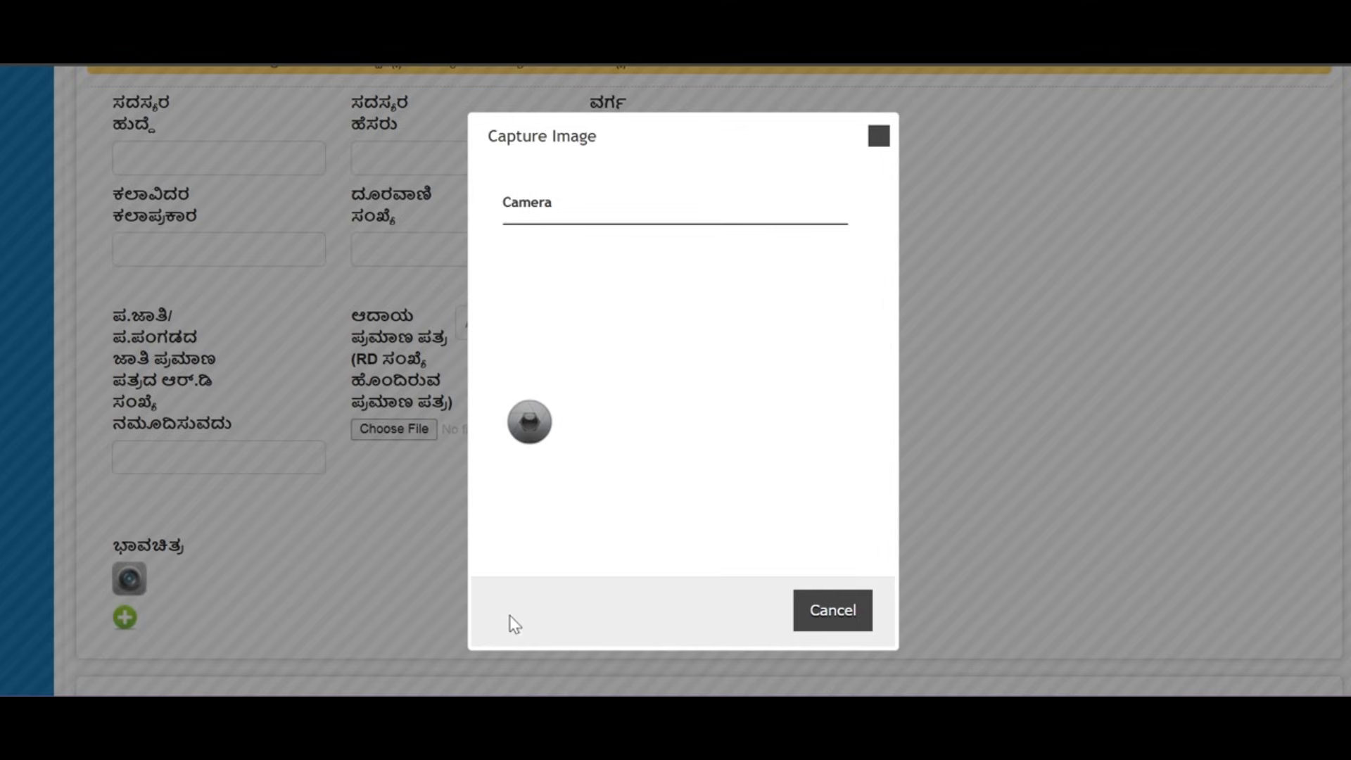
click(529, 424)
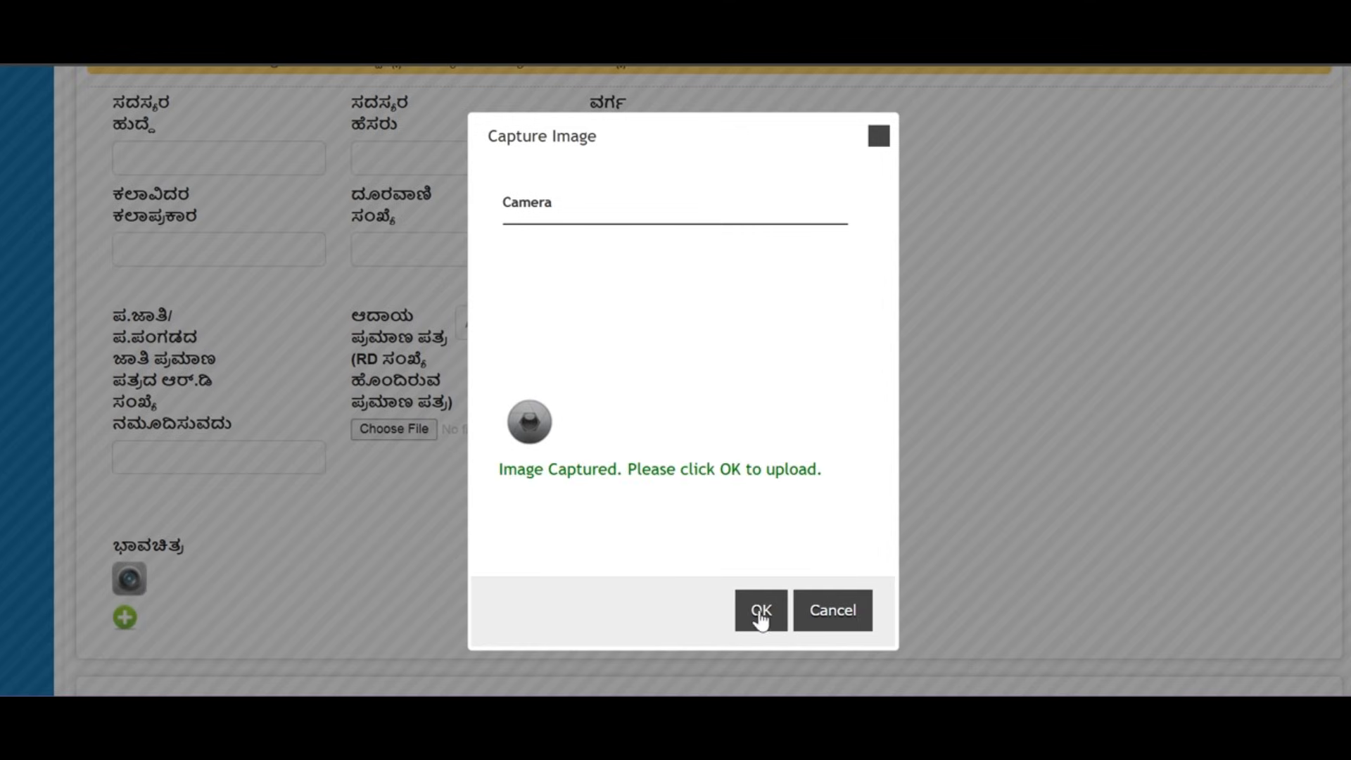
click(761, 616)
scroll(788, 493, down, 3)
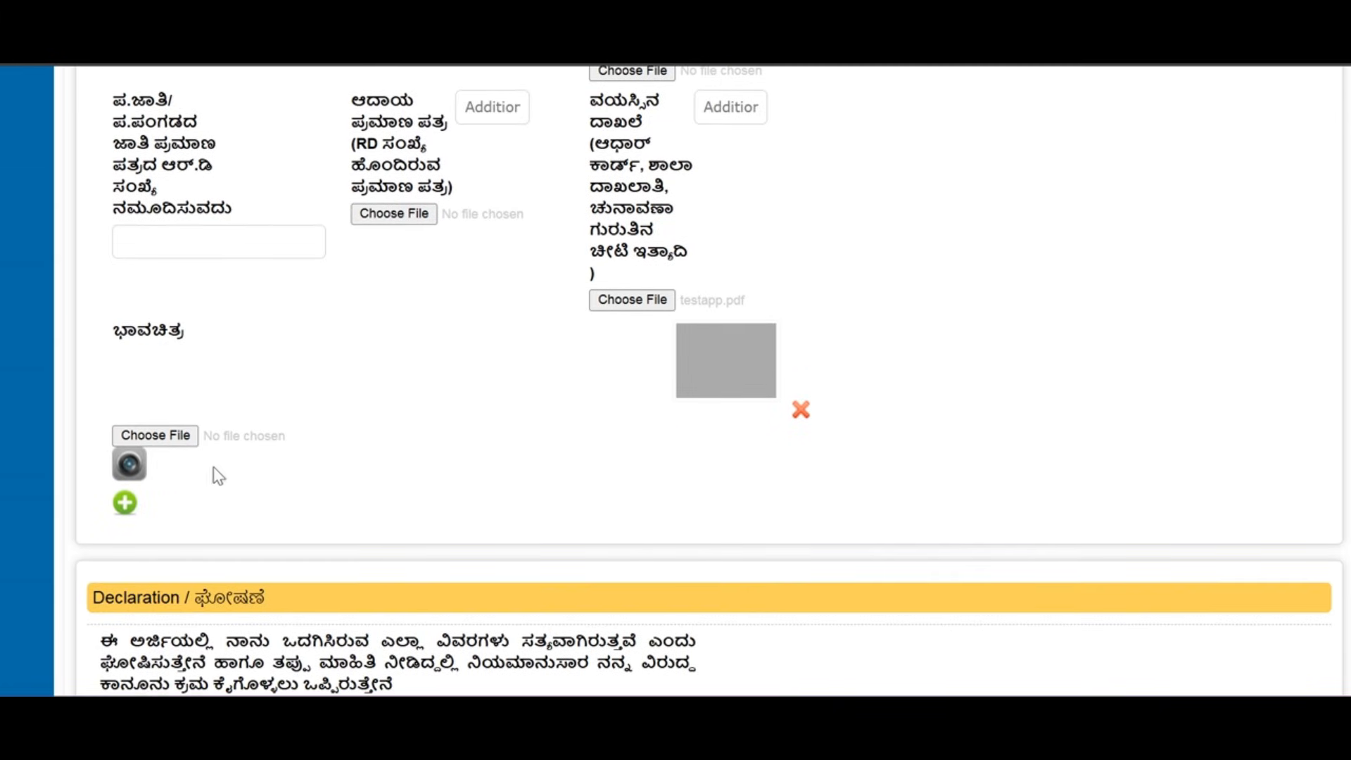
click(125, 504)
scroll(317, 506, up, 5)
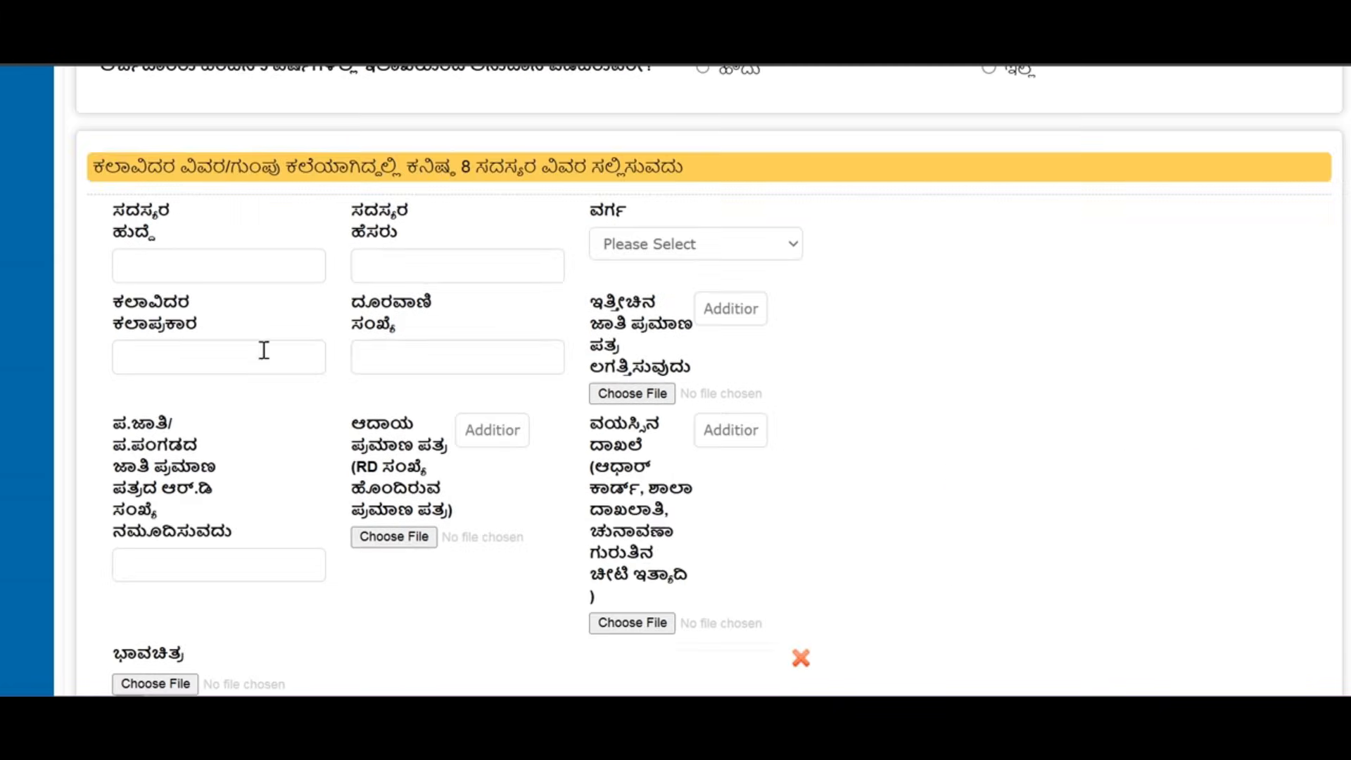
text(tedt)
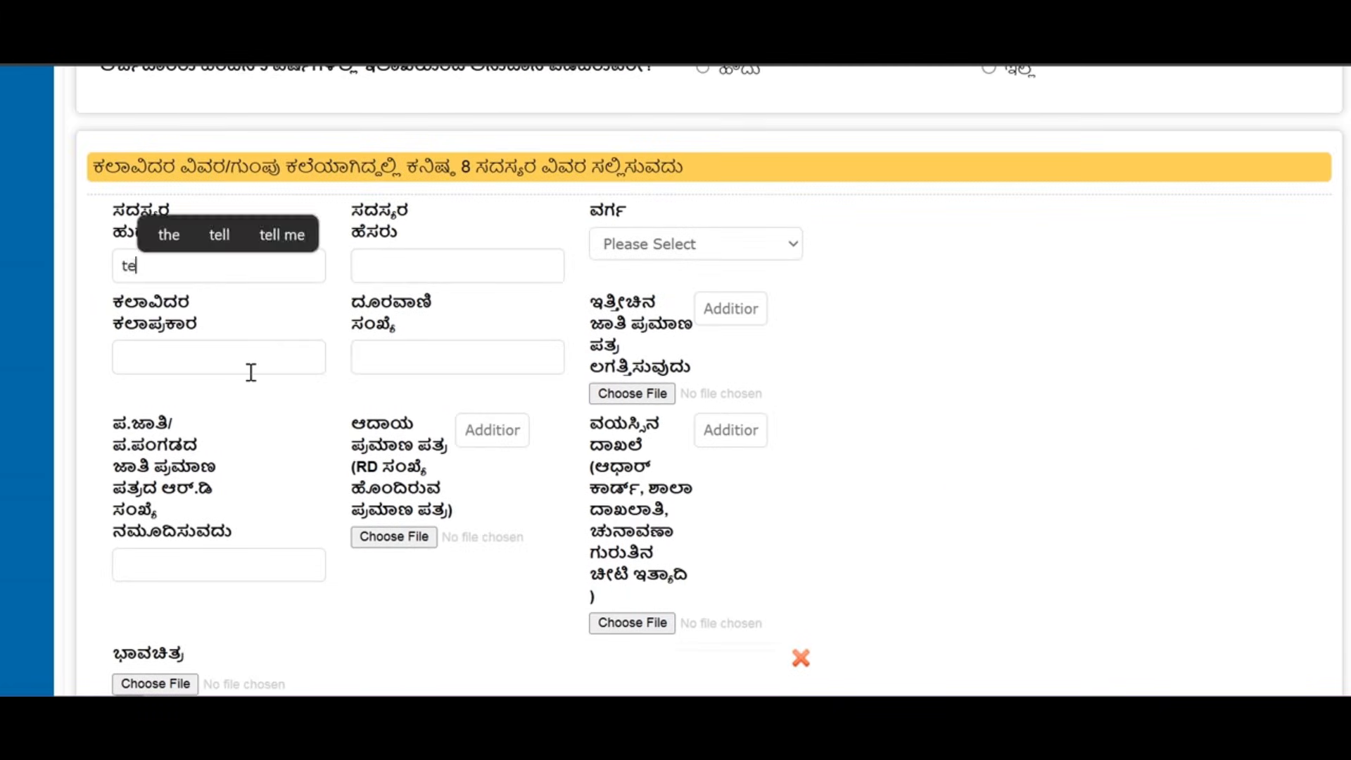
scroll(260, 423, down, 6)
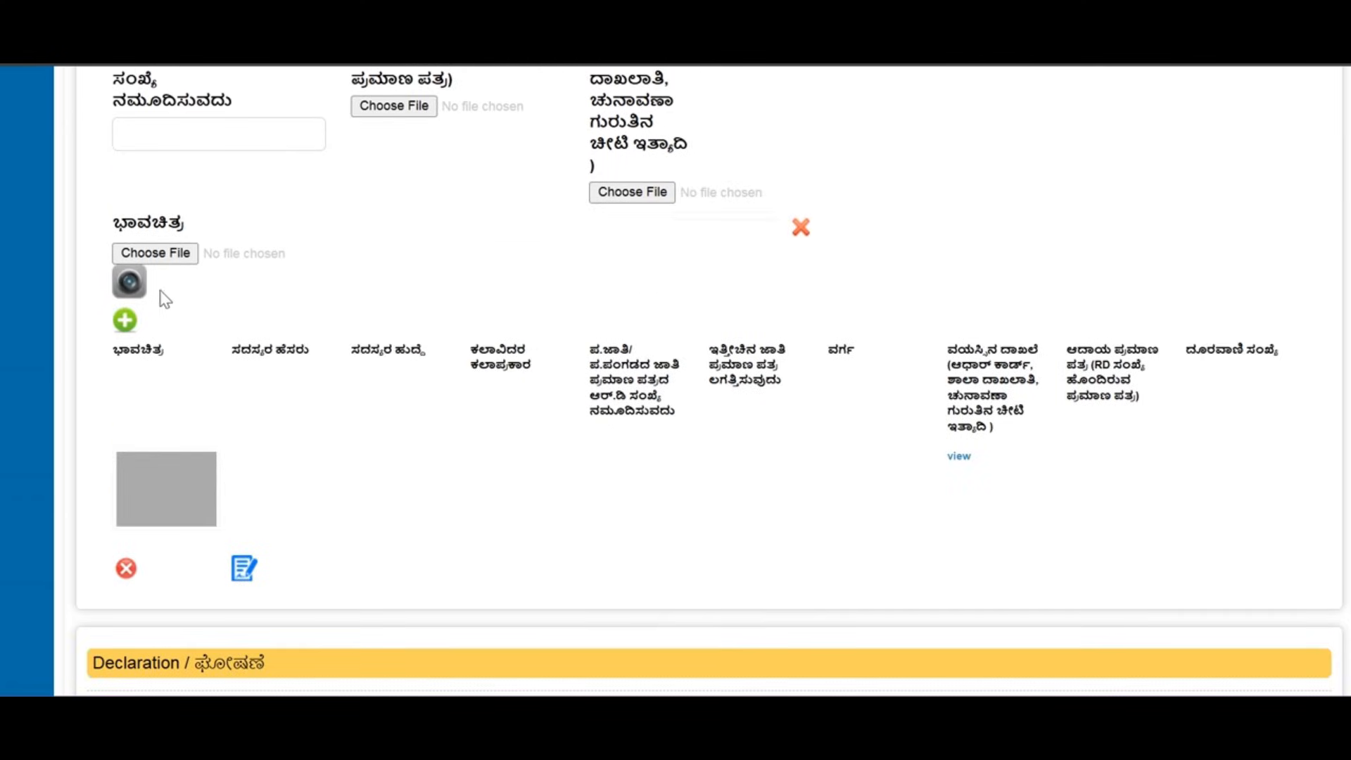
scroll(187, 513, down, 5)
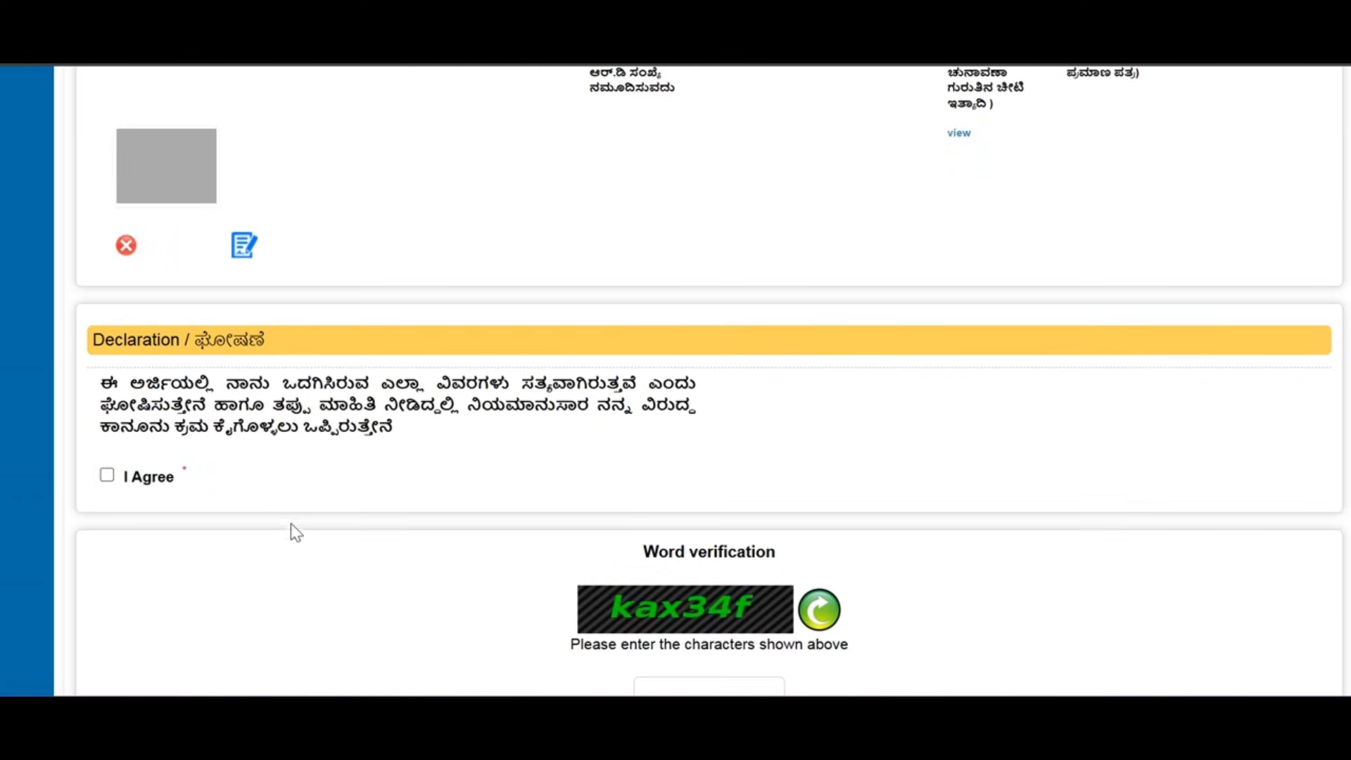
Agree to the declaration, enter the verification word, and submit the application.
click(107, 476)
scroll(301, 467, down, 2)
click(688, 579)
text(k)
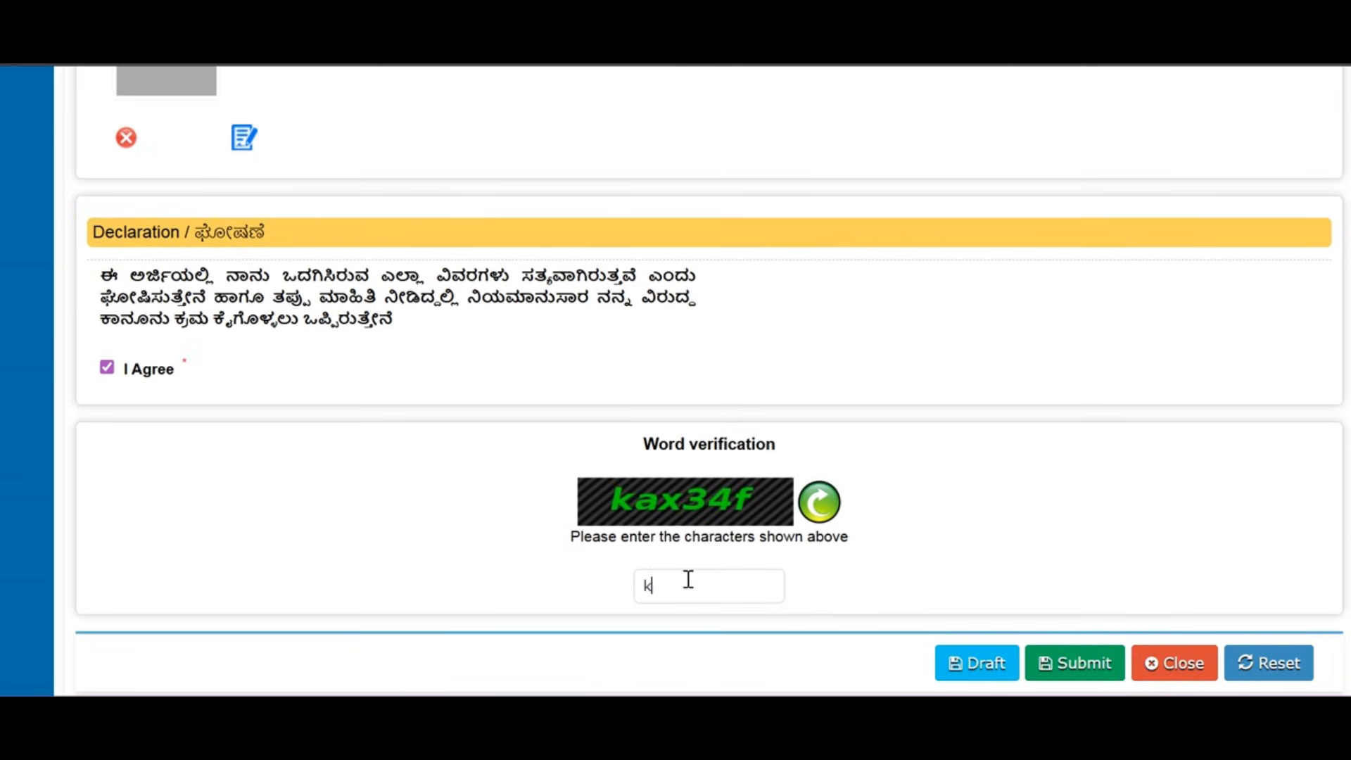
text(ax34f)
scroll(1061, 634, down, 2)
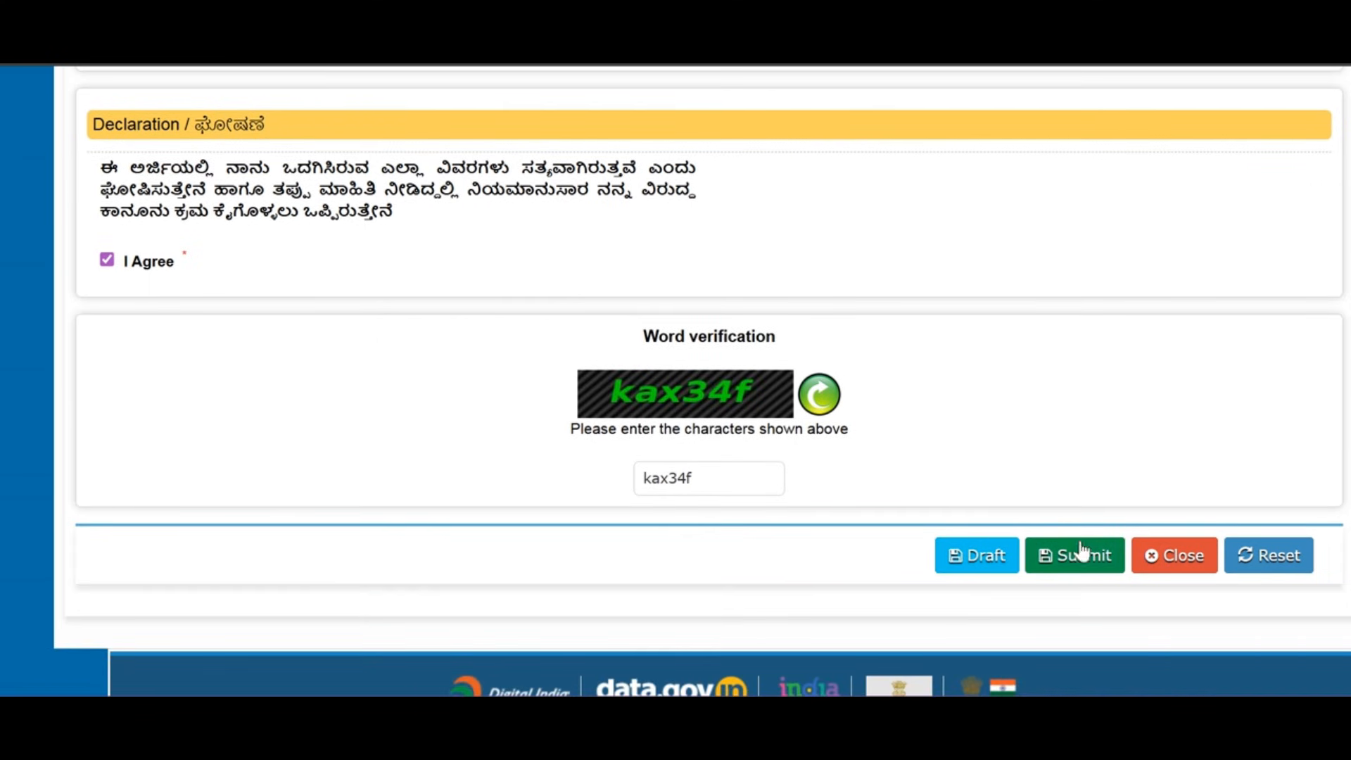
click(1080, 556)
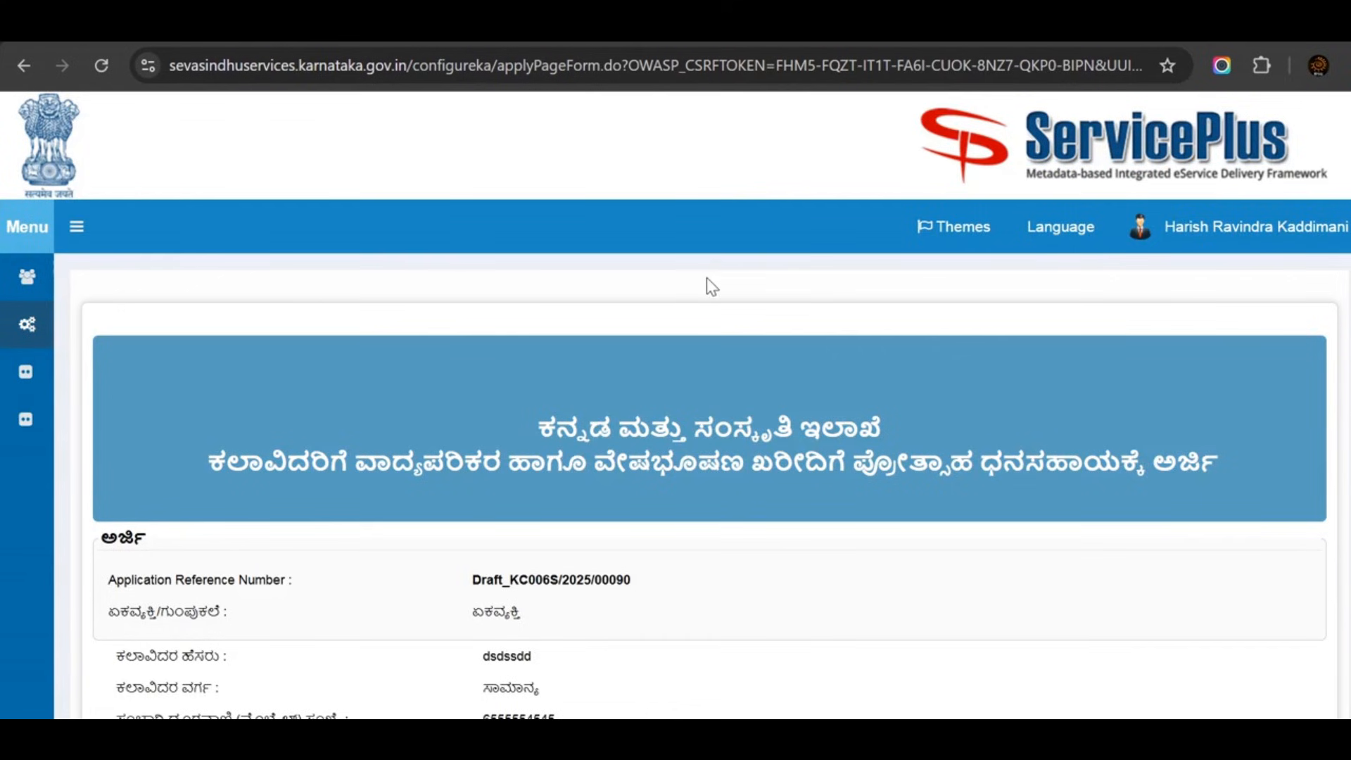
scroll(706, 282, down, 3)
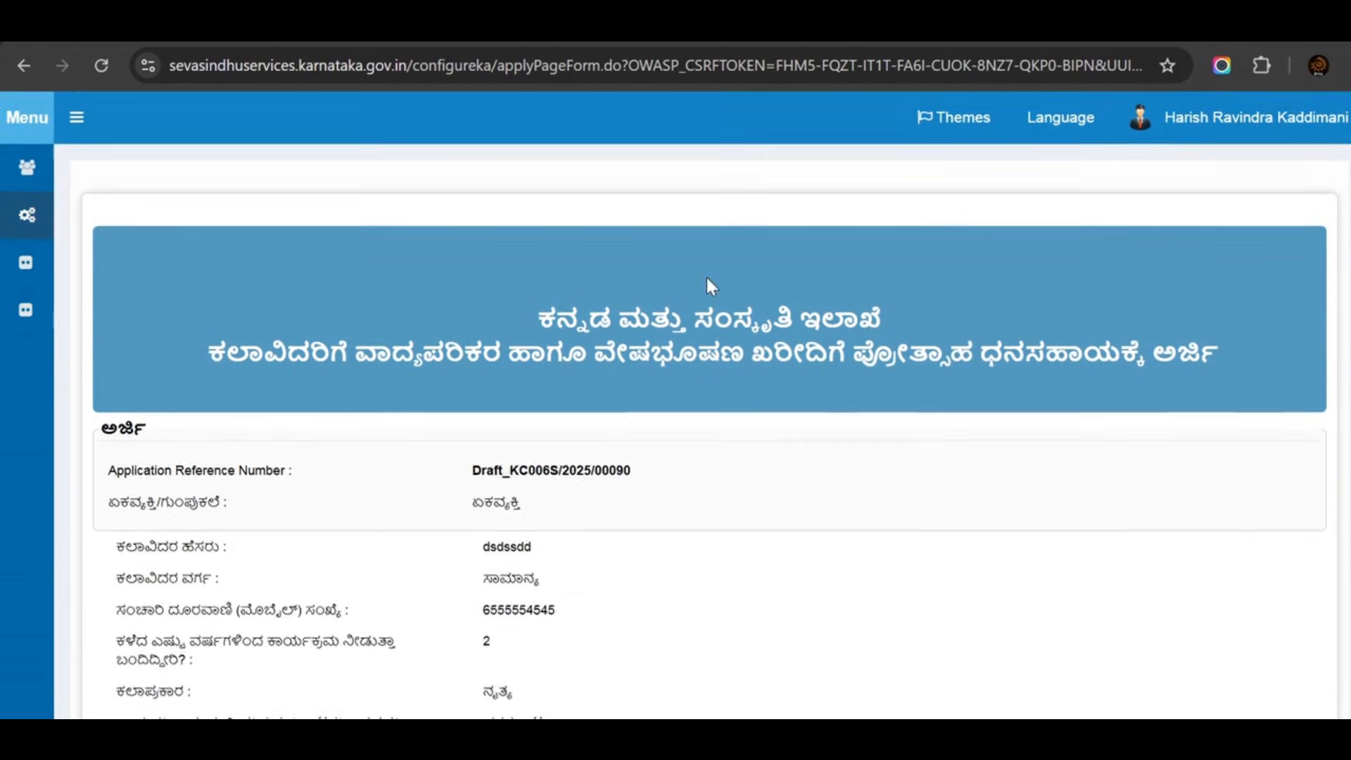
drag(556, 211, 766, 280)
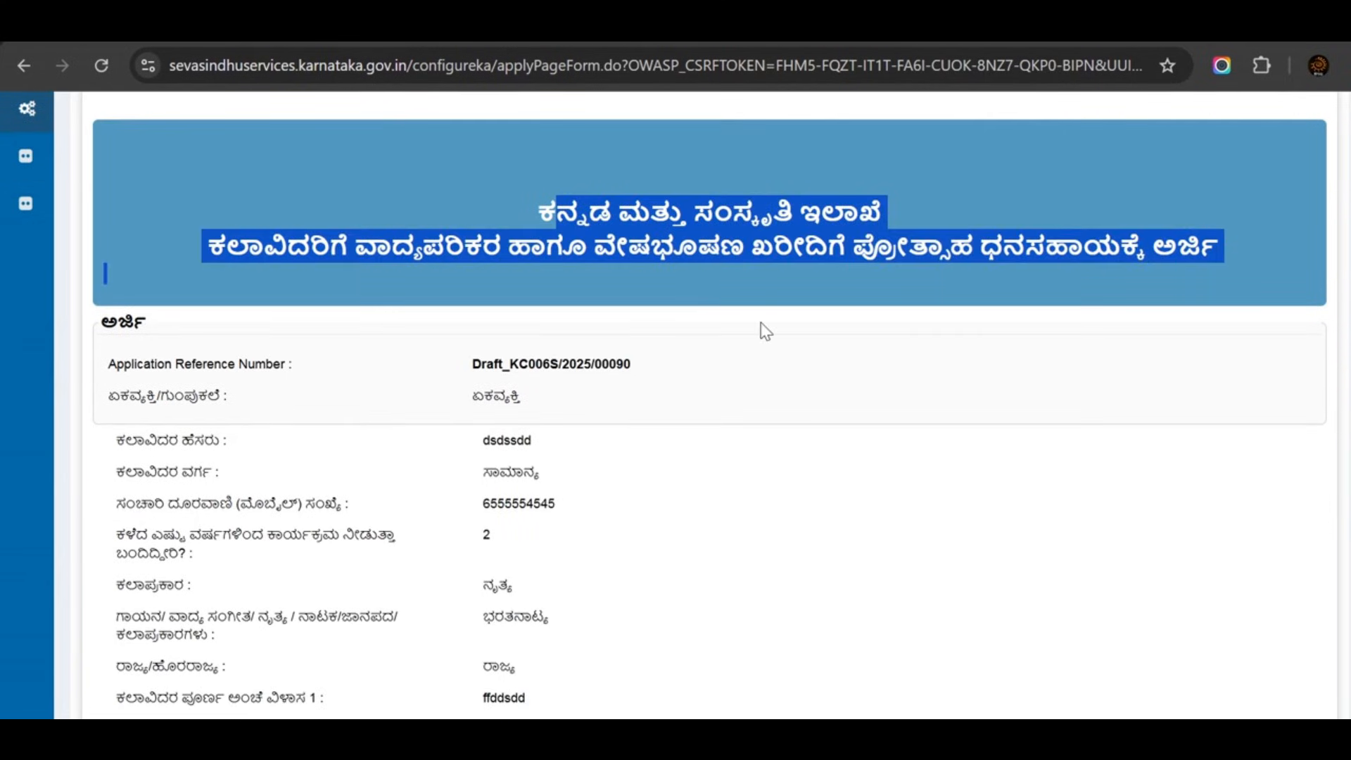
scroll(766, 331, down, 15)
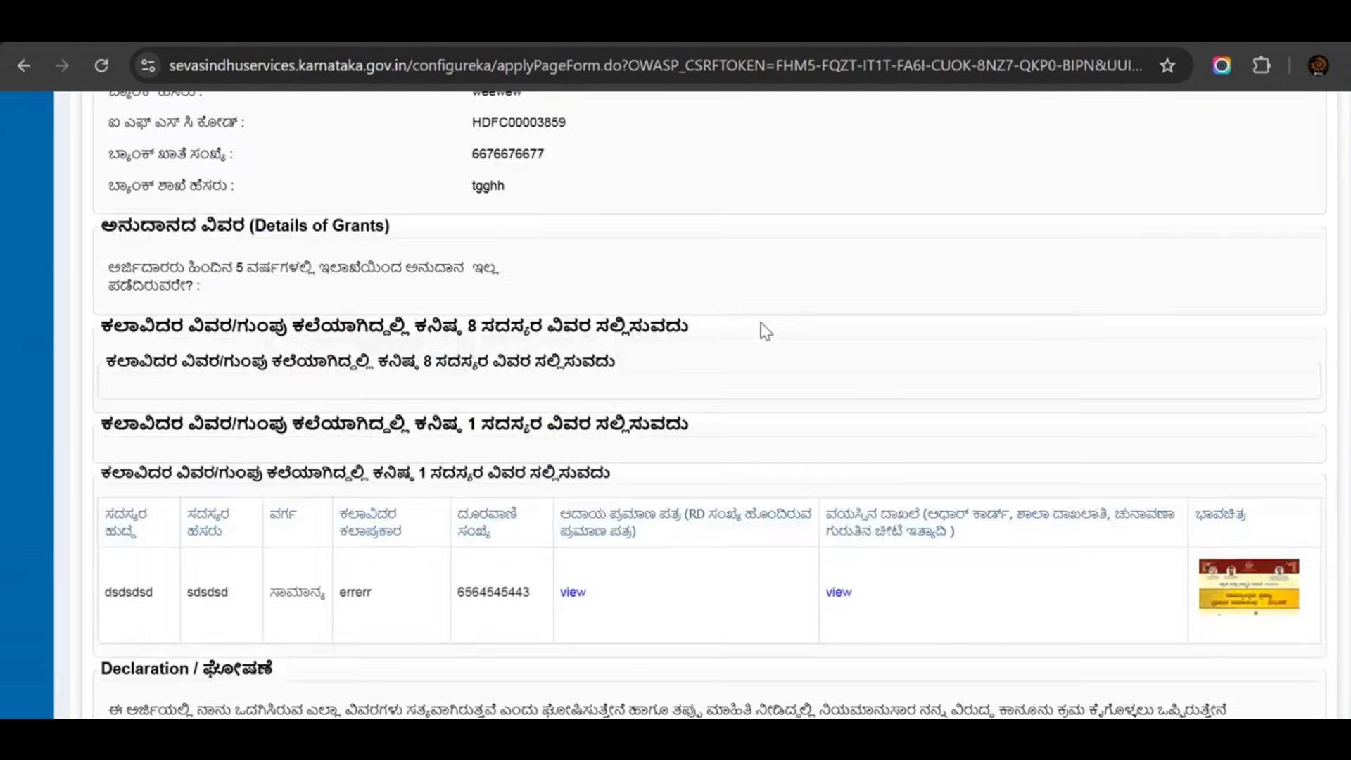
scroll(766, 332, down, 7)
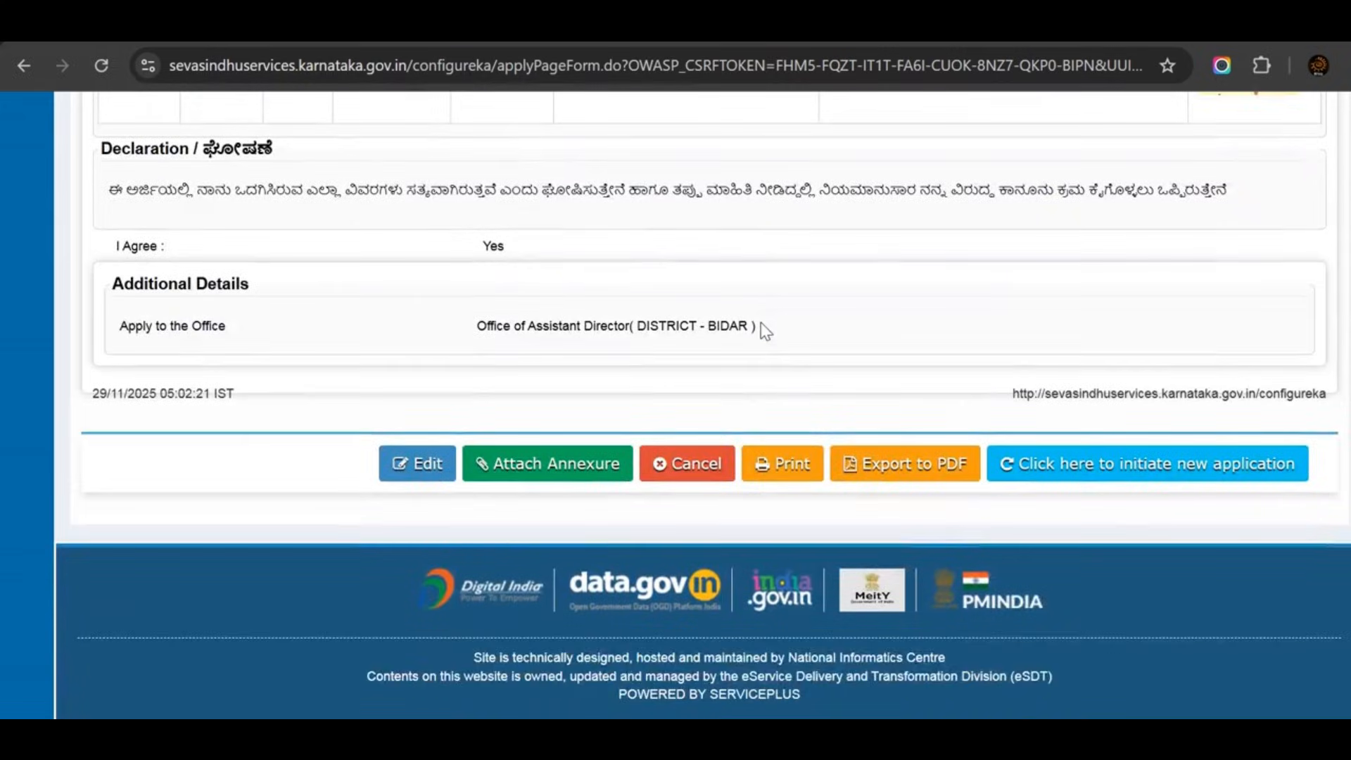
scroll(766, 332, up, 2)
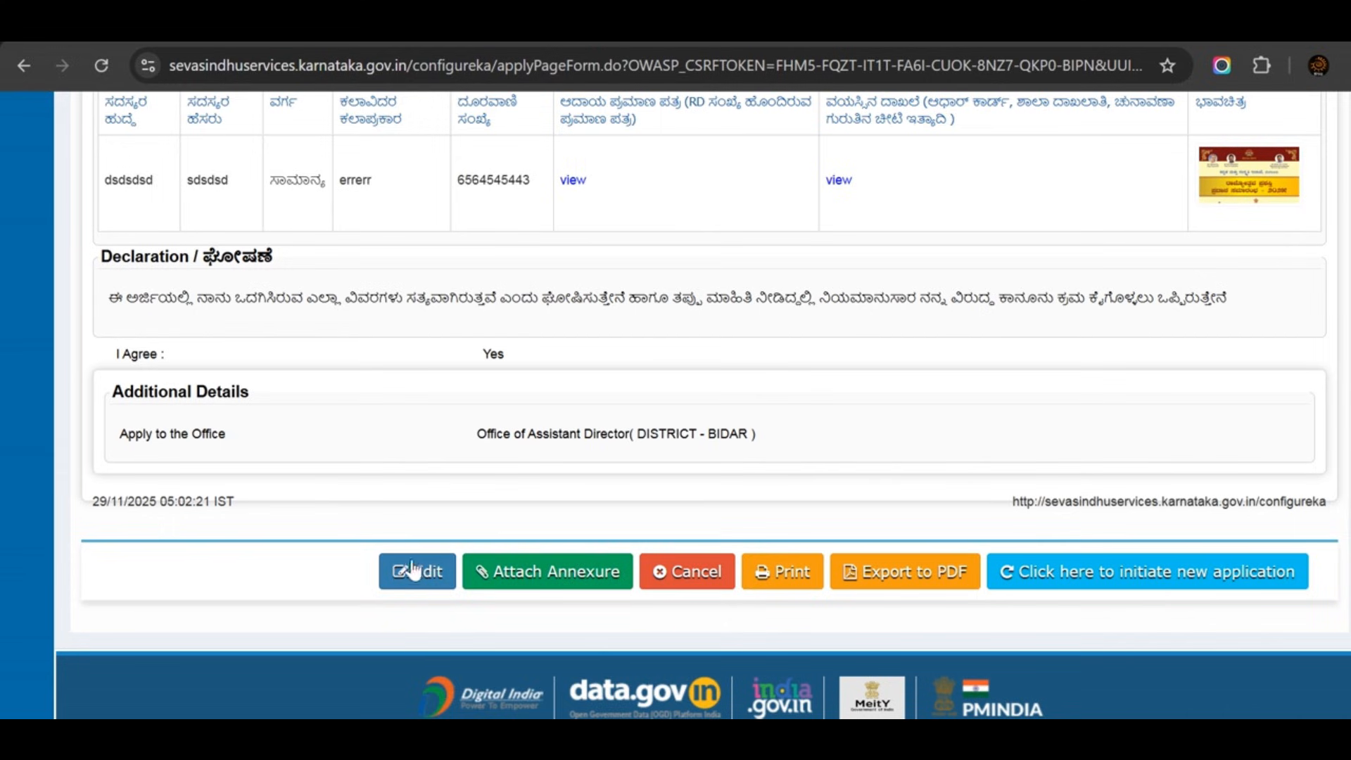
Open the enclosures page and attach testapp.pdf to the price quotation enclosure.
click(541, 578)
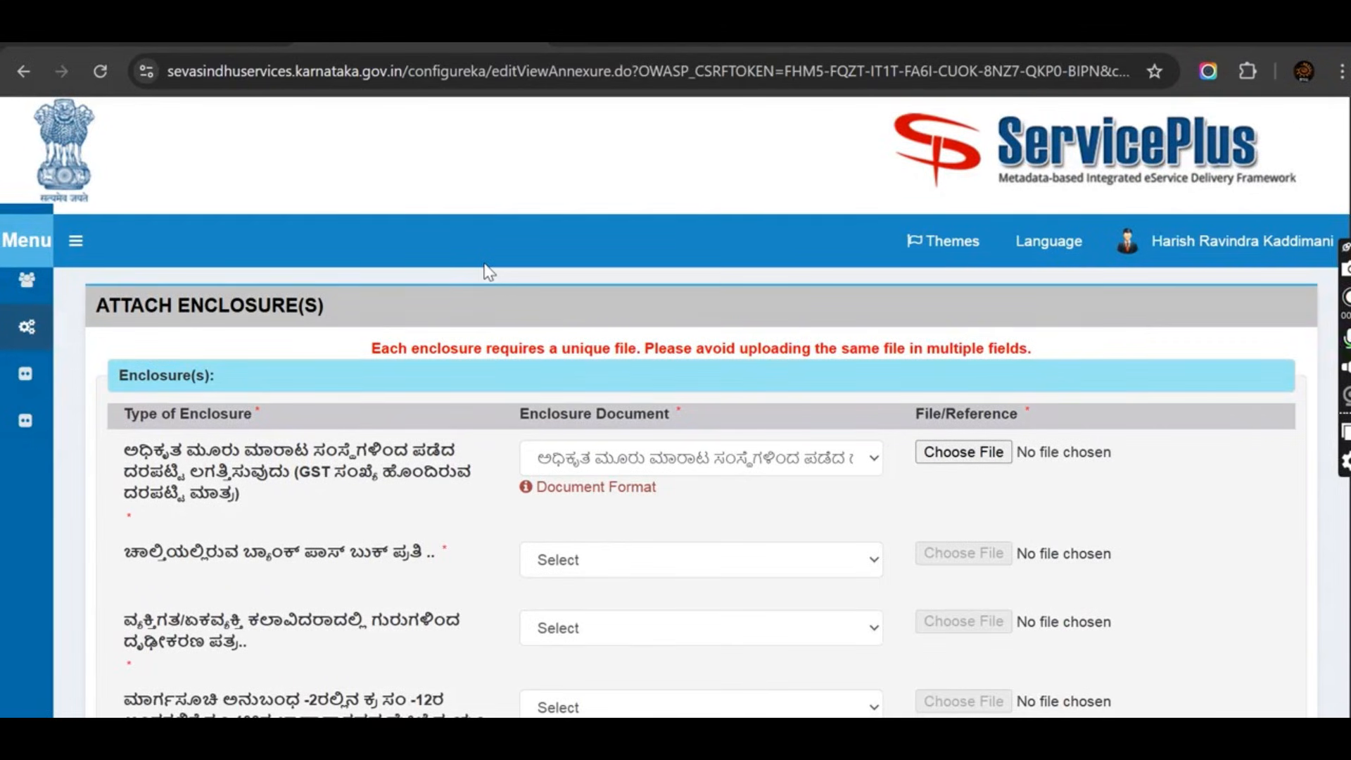
scroll(489, 272, down, 2)
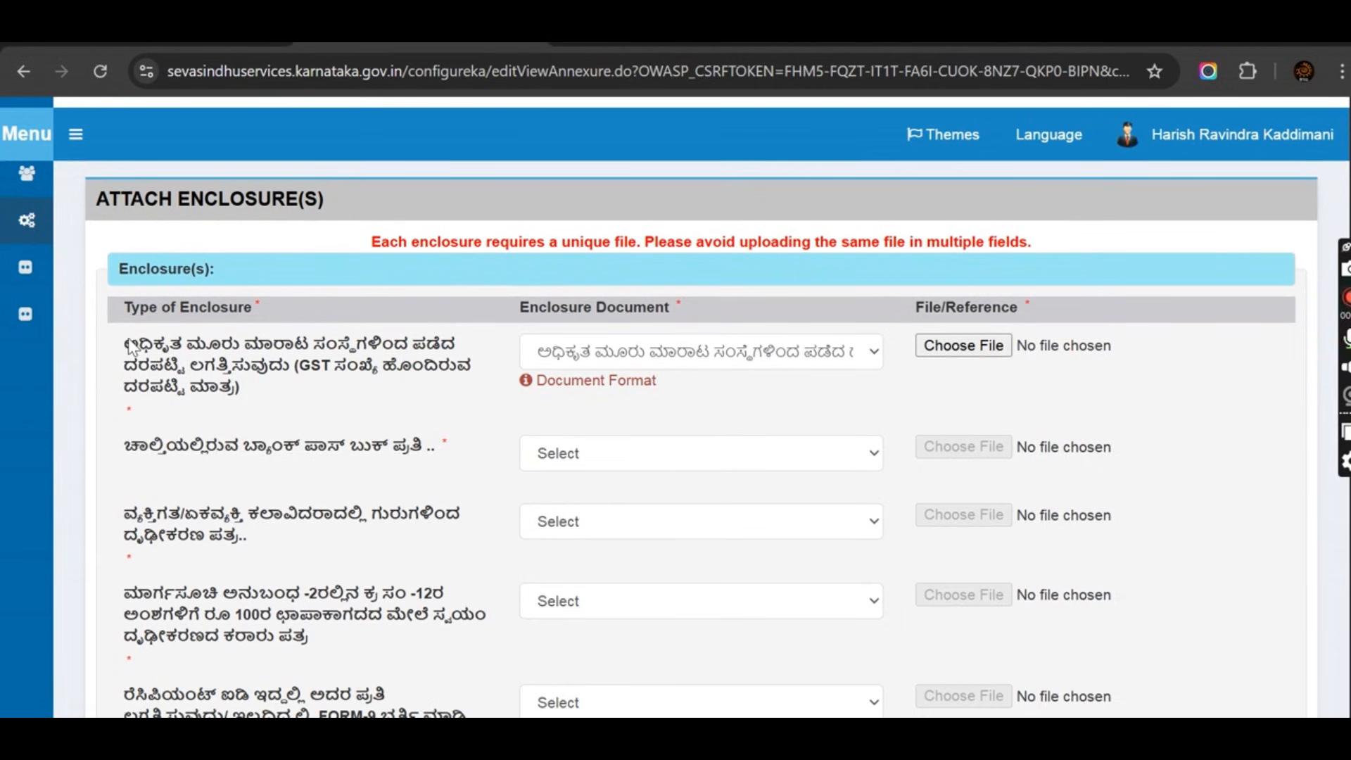
drag(125, 343, 435, 388)
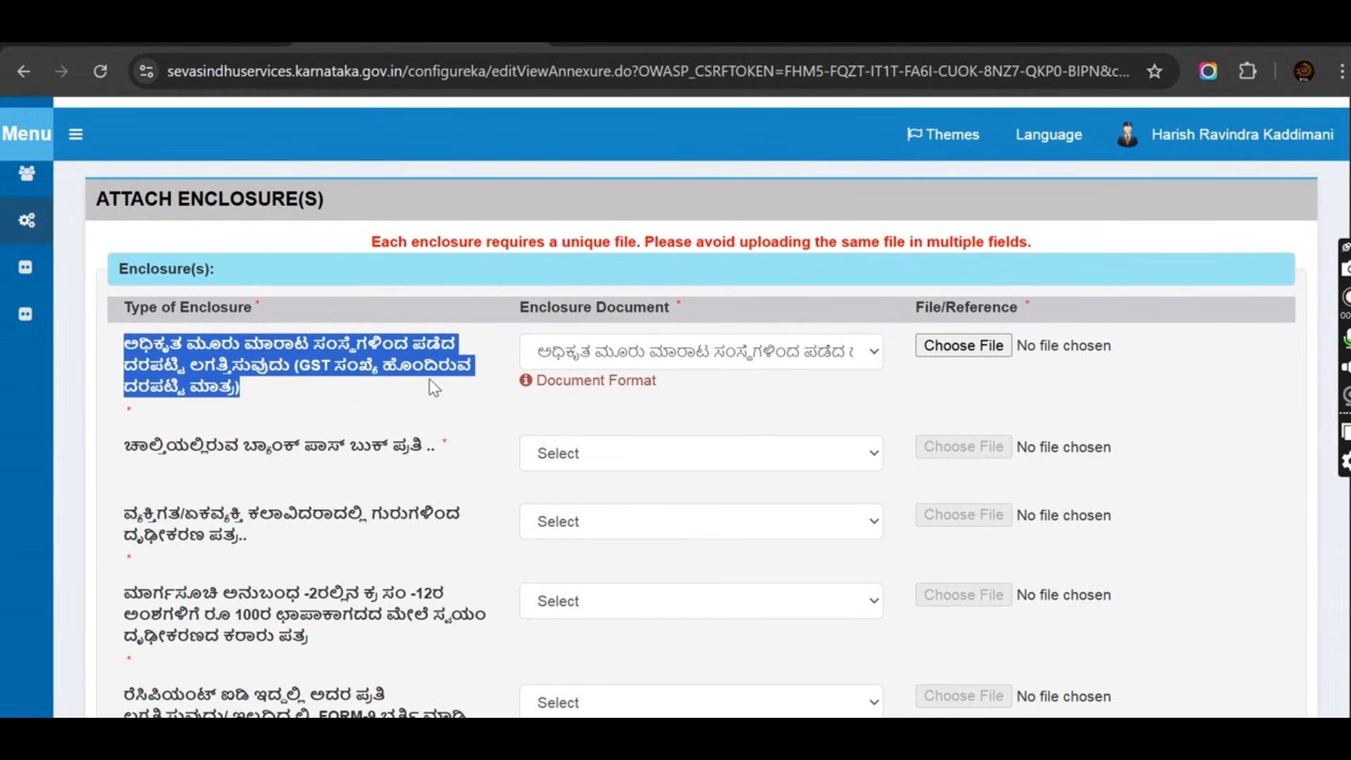
click(939, 343)
click(336, 211)
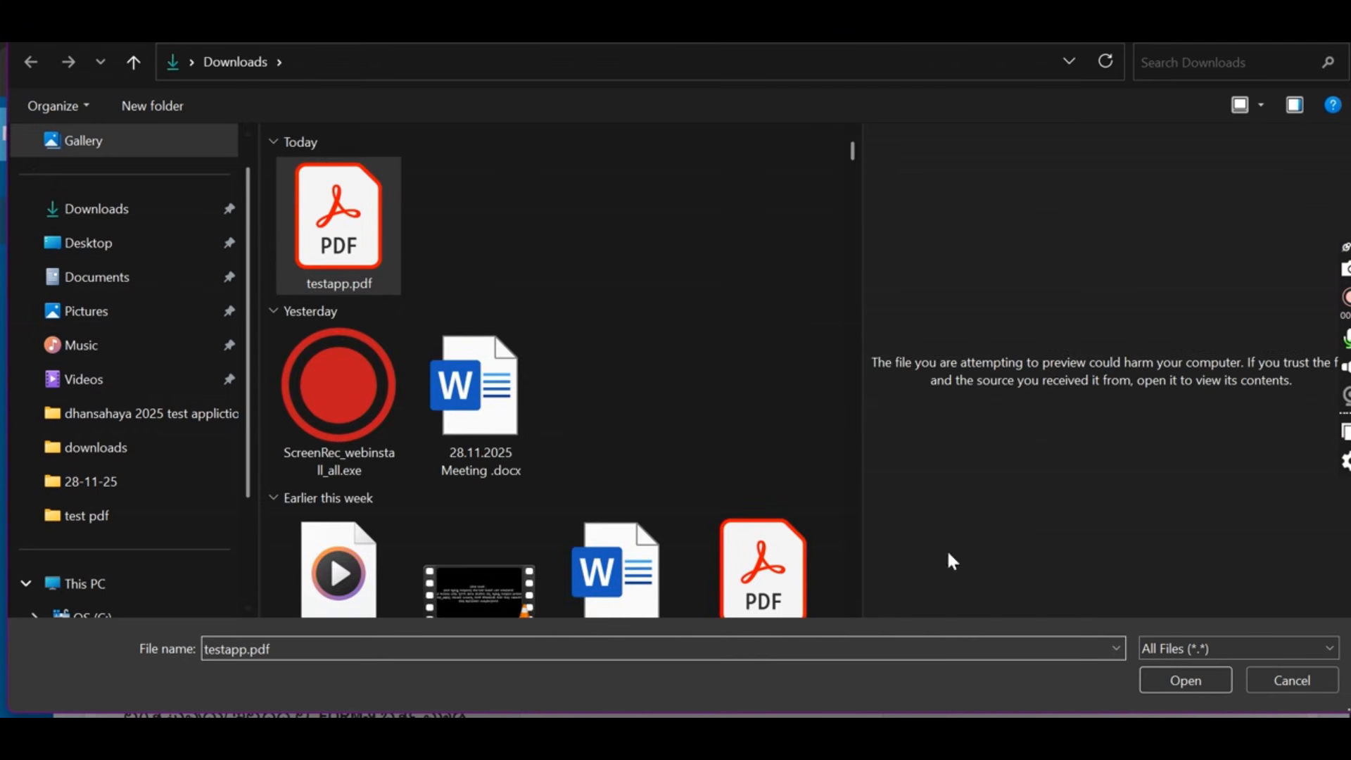
click(1186, 681)
Set the second row to the bank passbook copy type and attach testapp.pdf.
scroll(155, 380, down, 2)
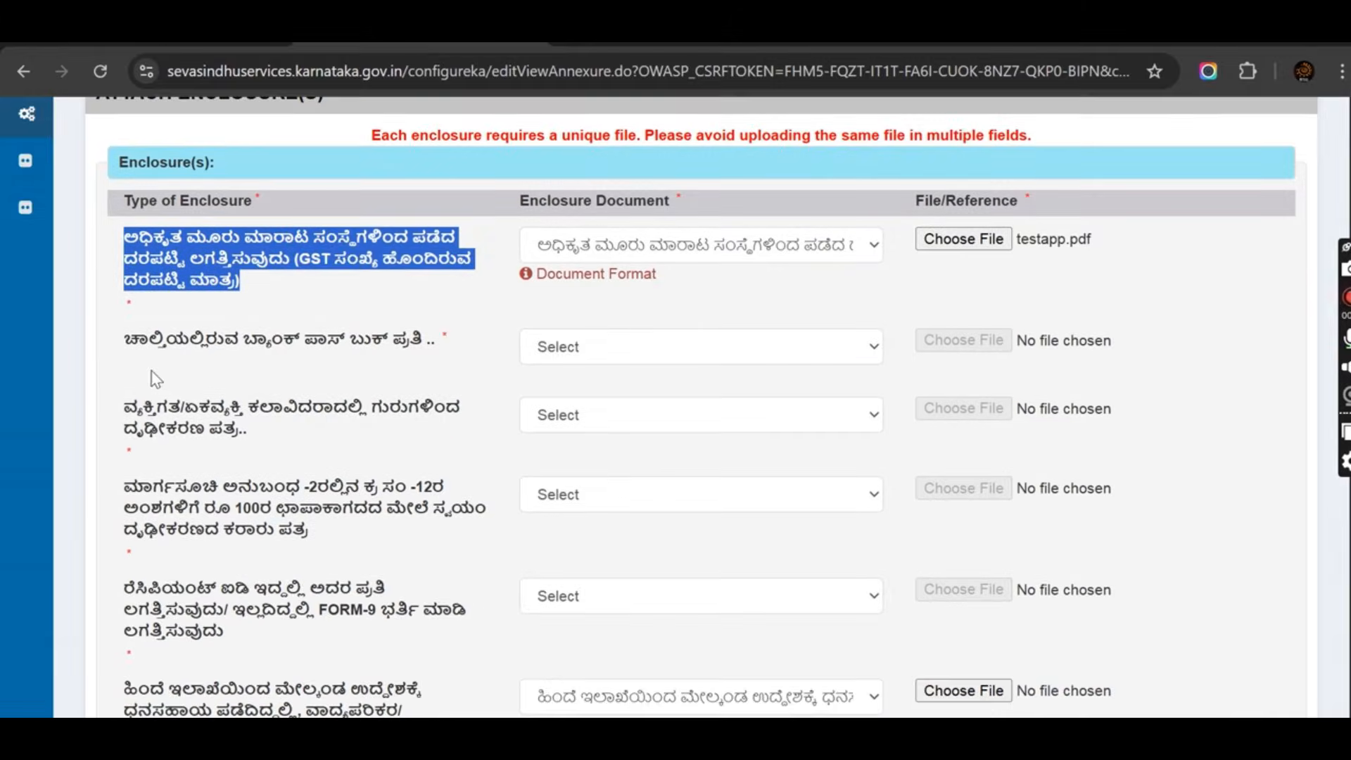
drag(129, 357, 437, 359)
click(665, 360)
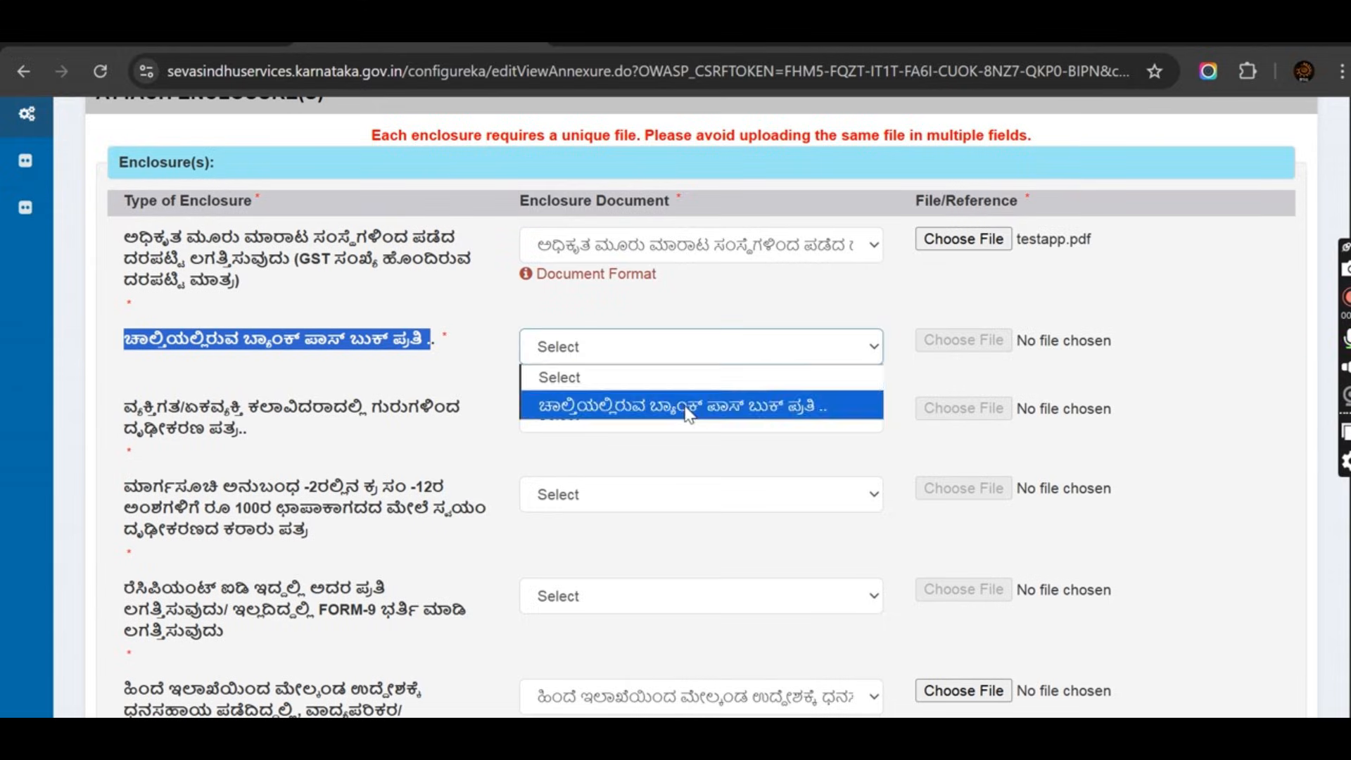
click(687, 401)
click(963, 340)
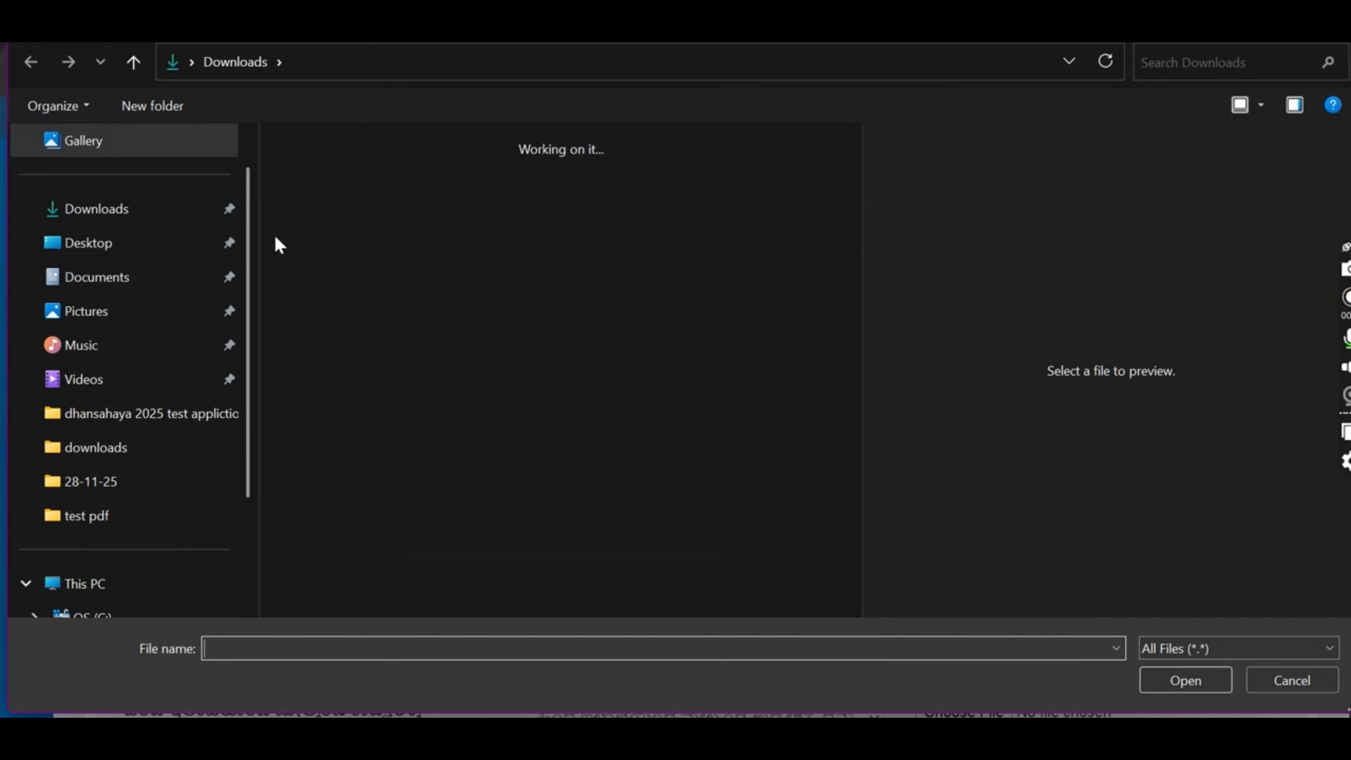
click(338, 225)
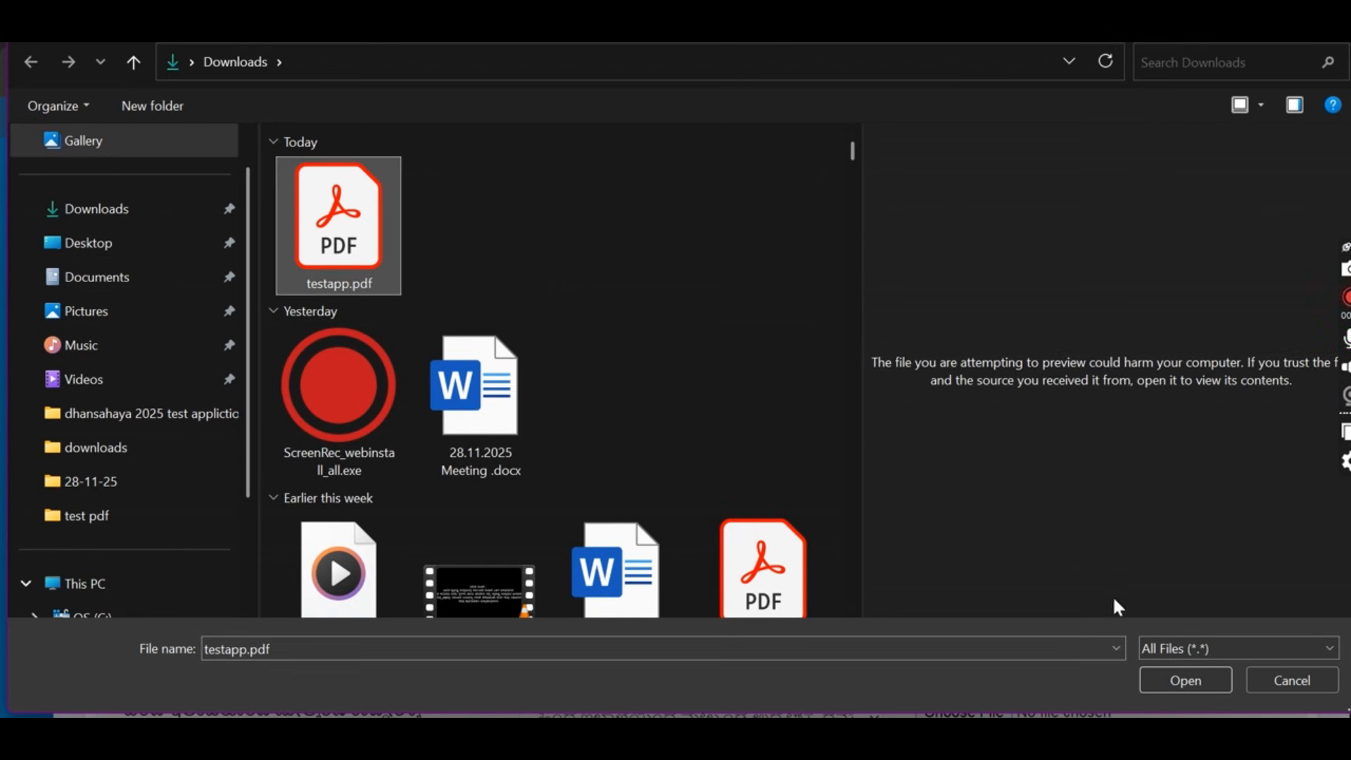
click(1185, 677)
Set the third row to the guru certification letter type and attach testapp.pdf.
scroll(176, 353, down, 2)
drag(130, 326, 240, 350)
click(672, 342)
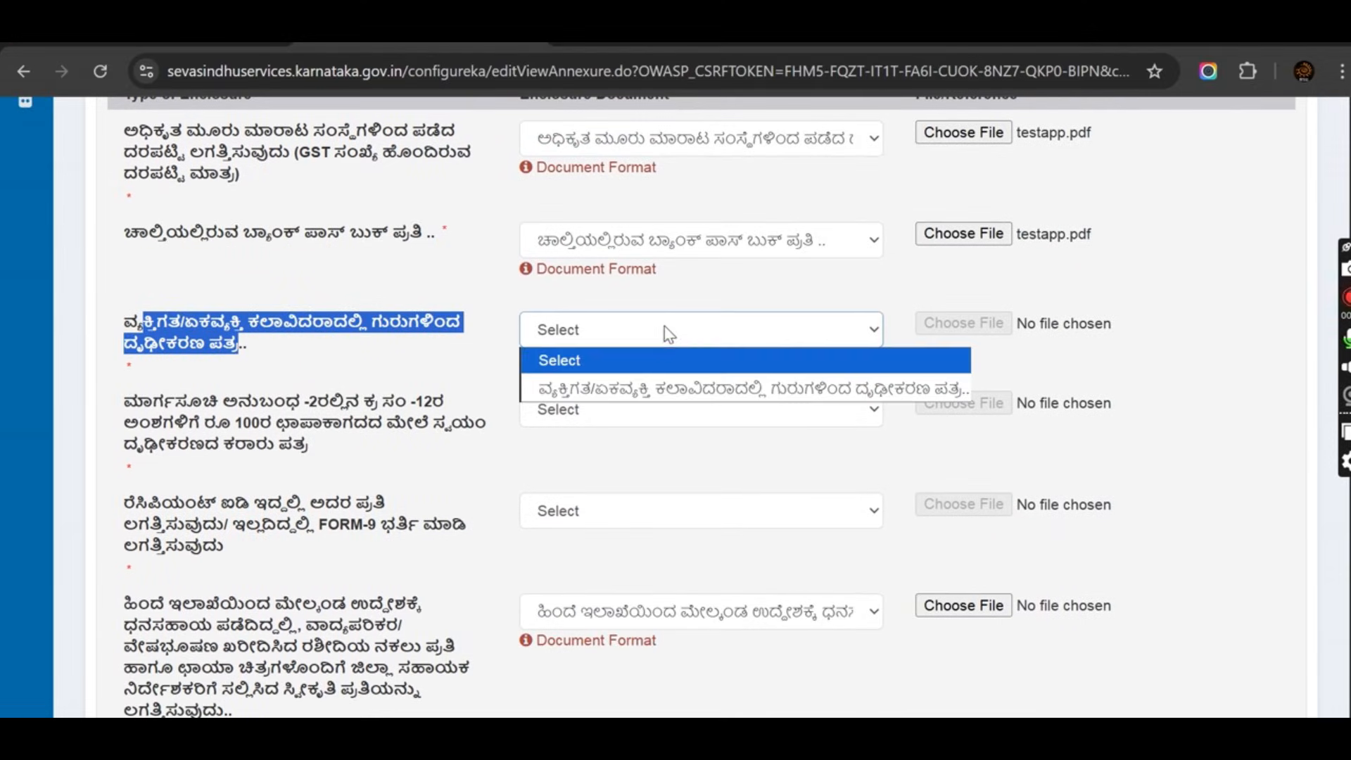
click(688, 389)
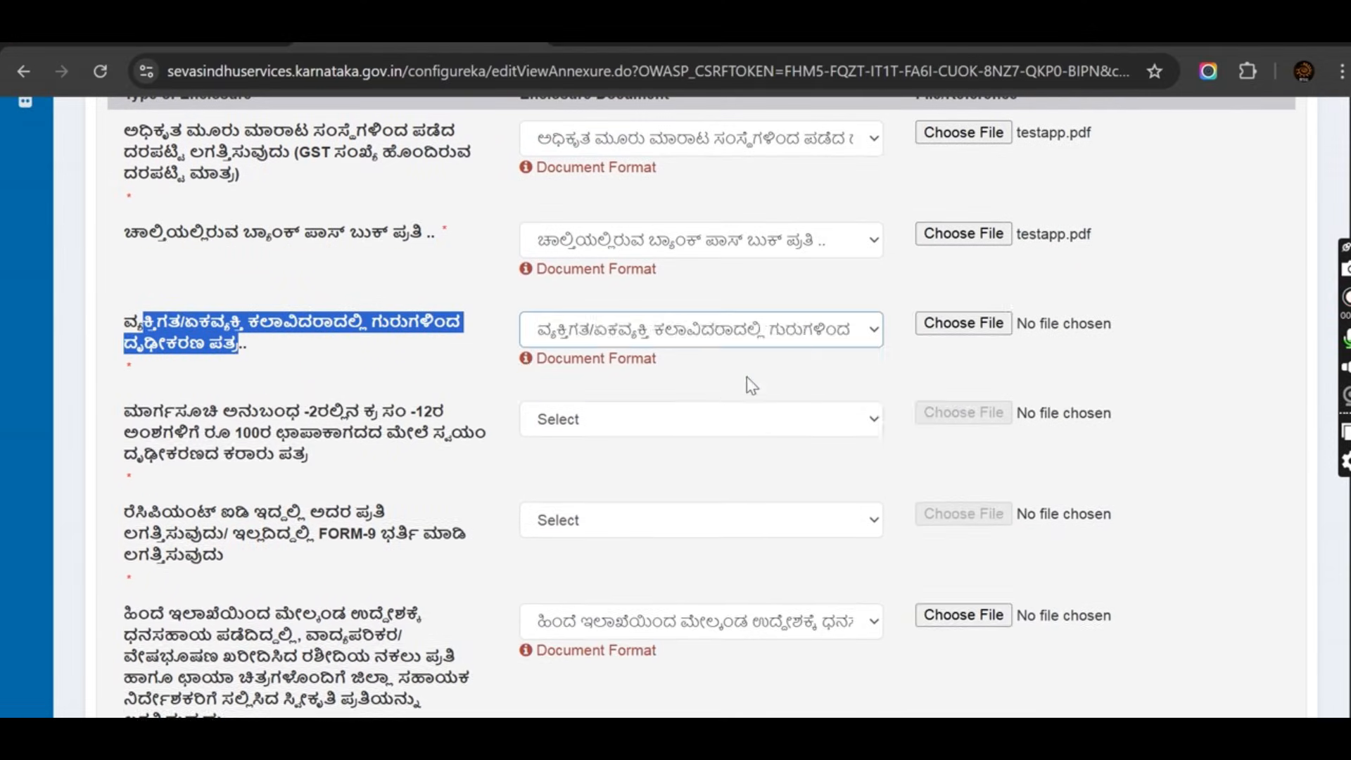
click(963, 328)
click(324, 172)
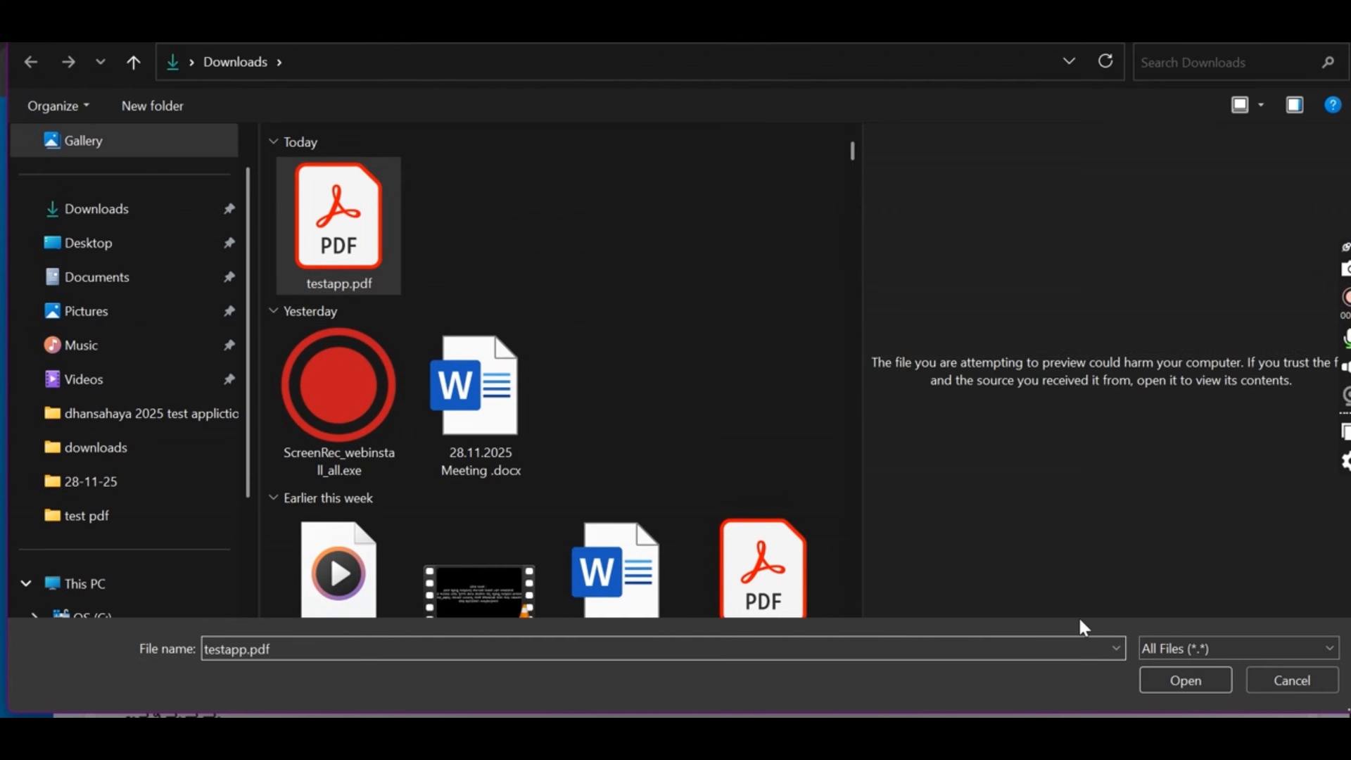
click(1183, 677)
scroll(407, 357, down, 2)
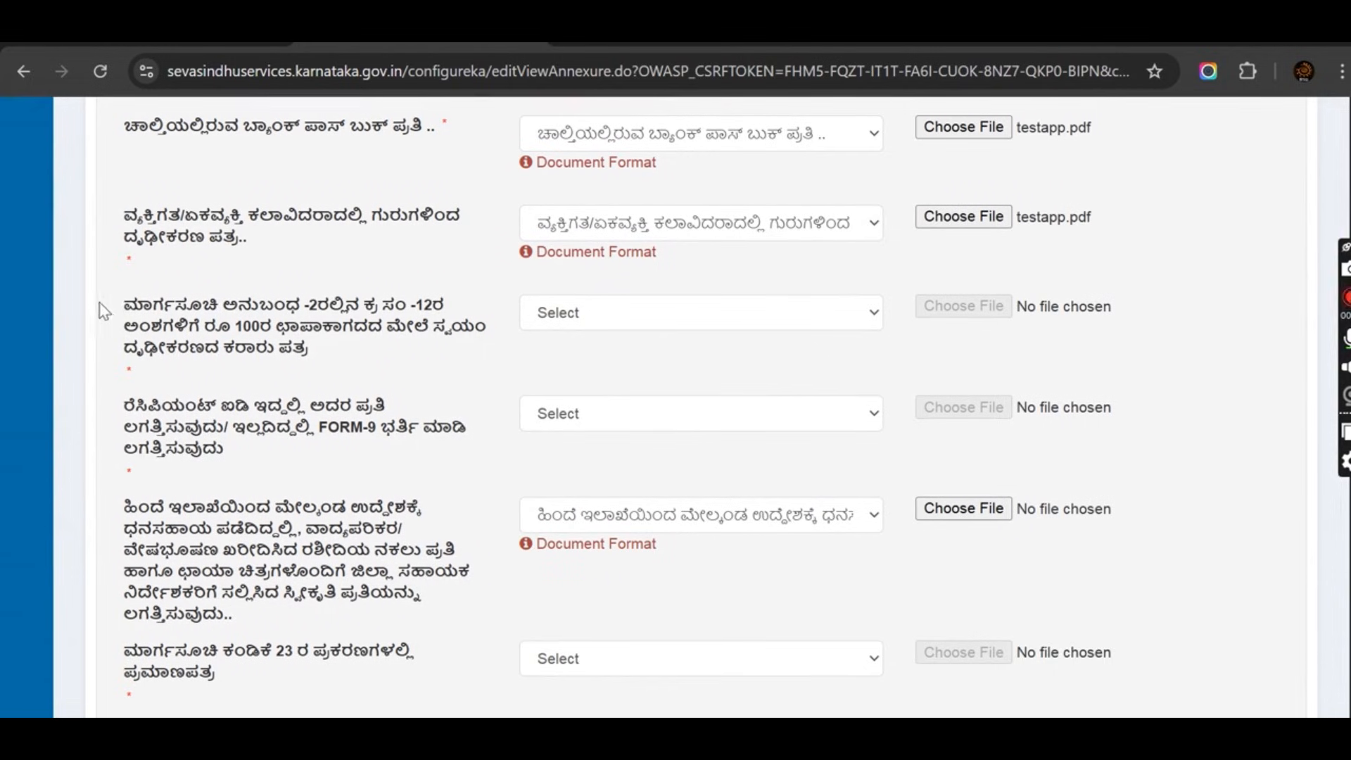
Set the stamp-paper declaration document type and attach testapp.pdf to that row.
drag(123, 305, 315, 357)
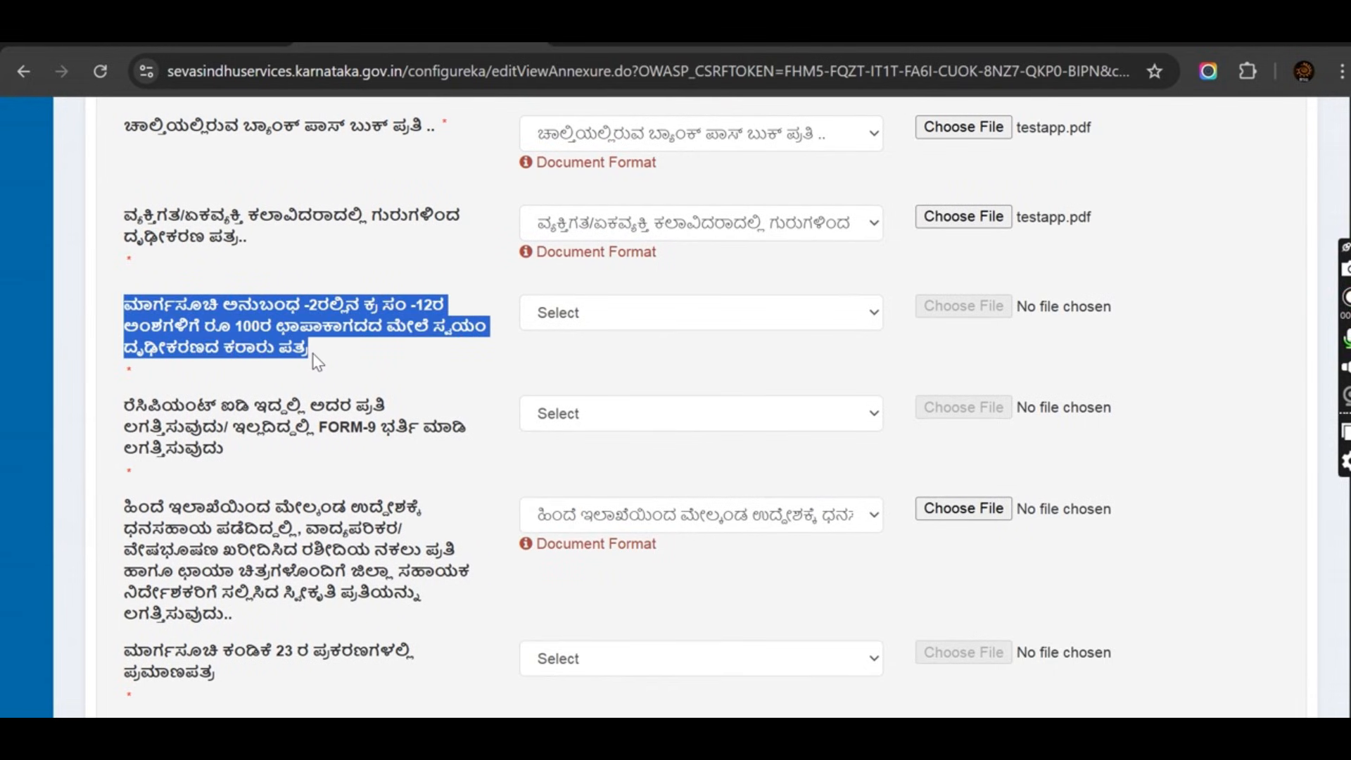
click(627, 316)
click(653, 372)
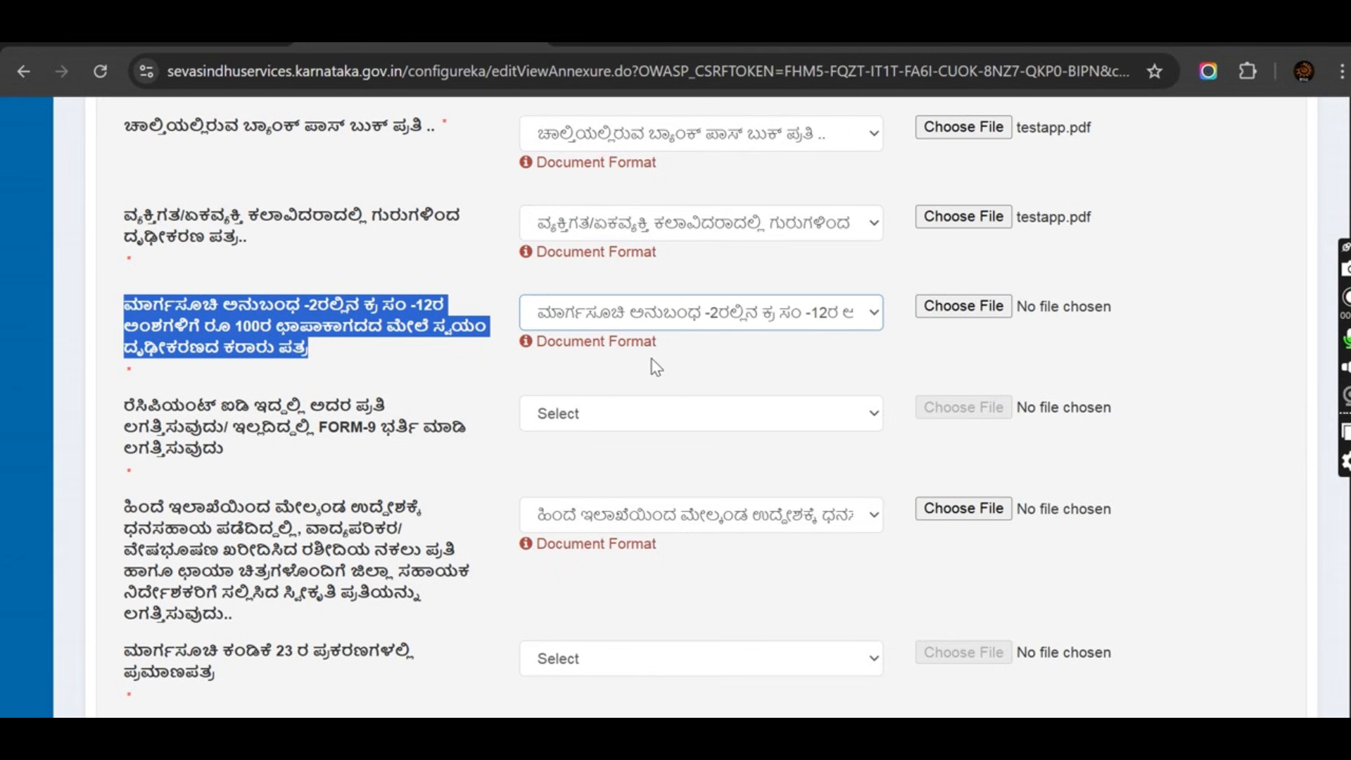
click(984, 308)
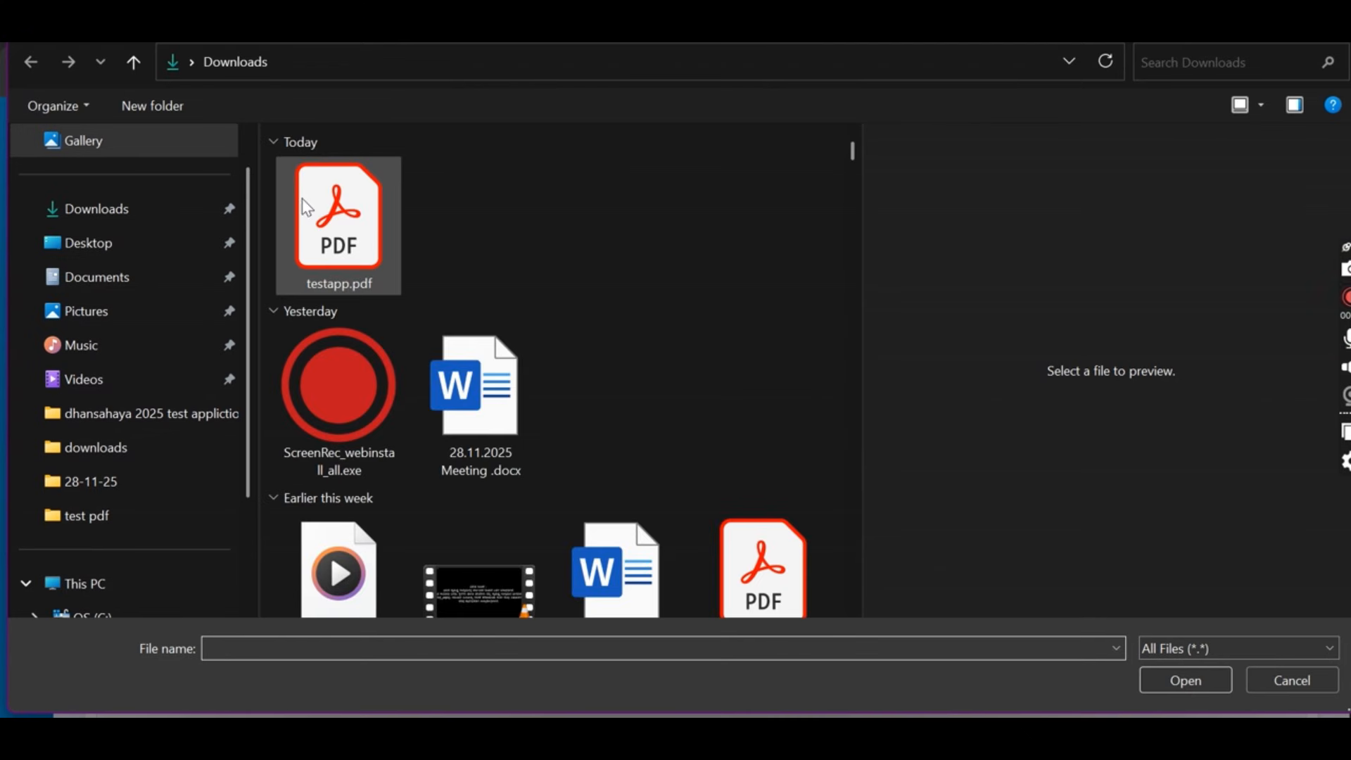
click(305, 207)
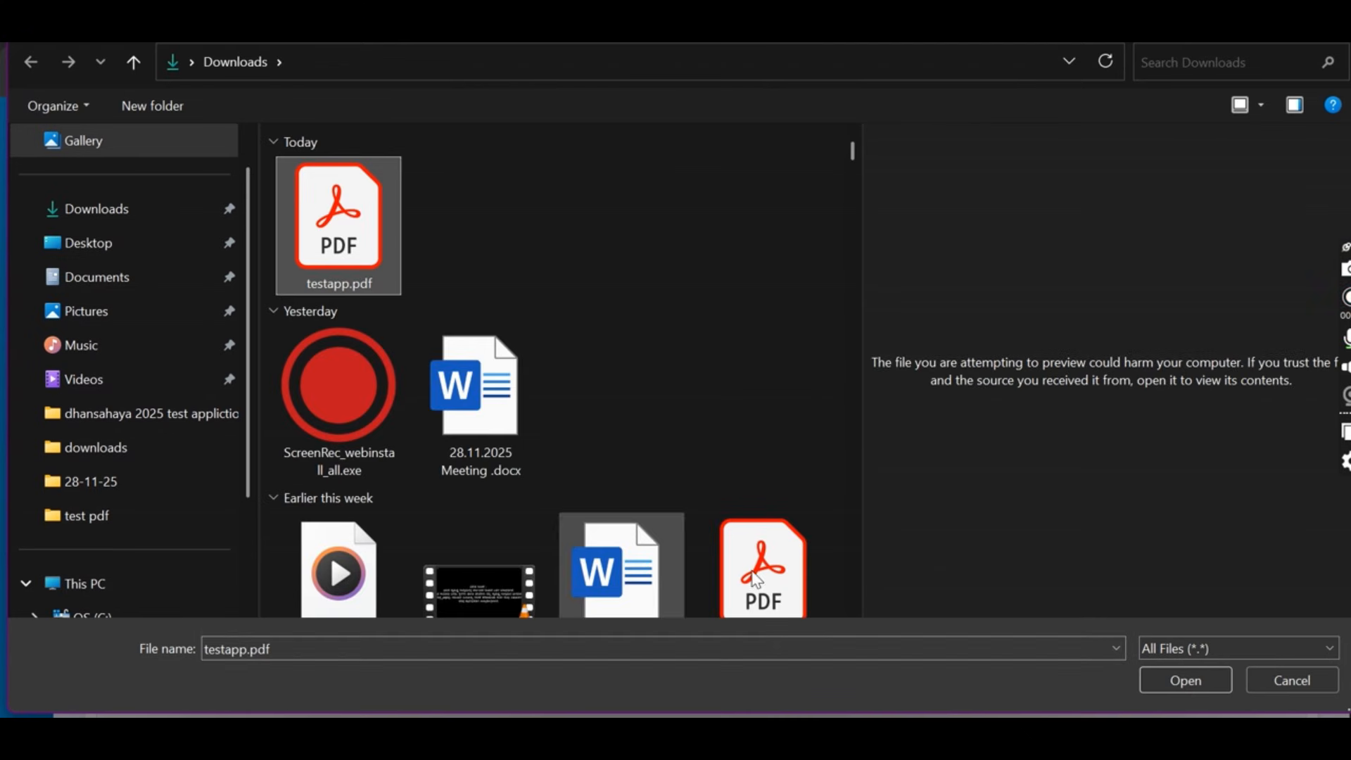
click(1187, 679)
scroll(681, 484, down, 2)
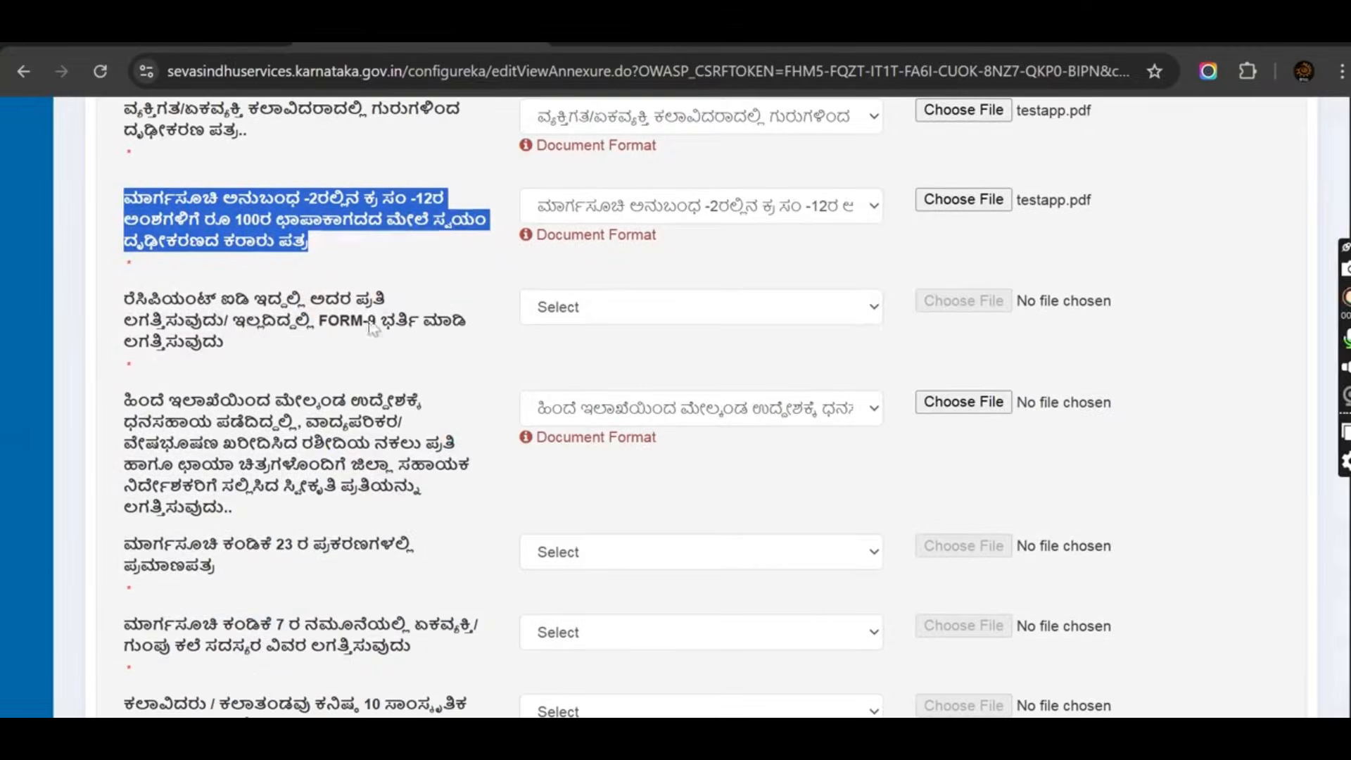
Set the recipient ID / FORM-9 document type and attach testapp.pdf to that row.
drag(136, 295, 209, 346)
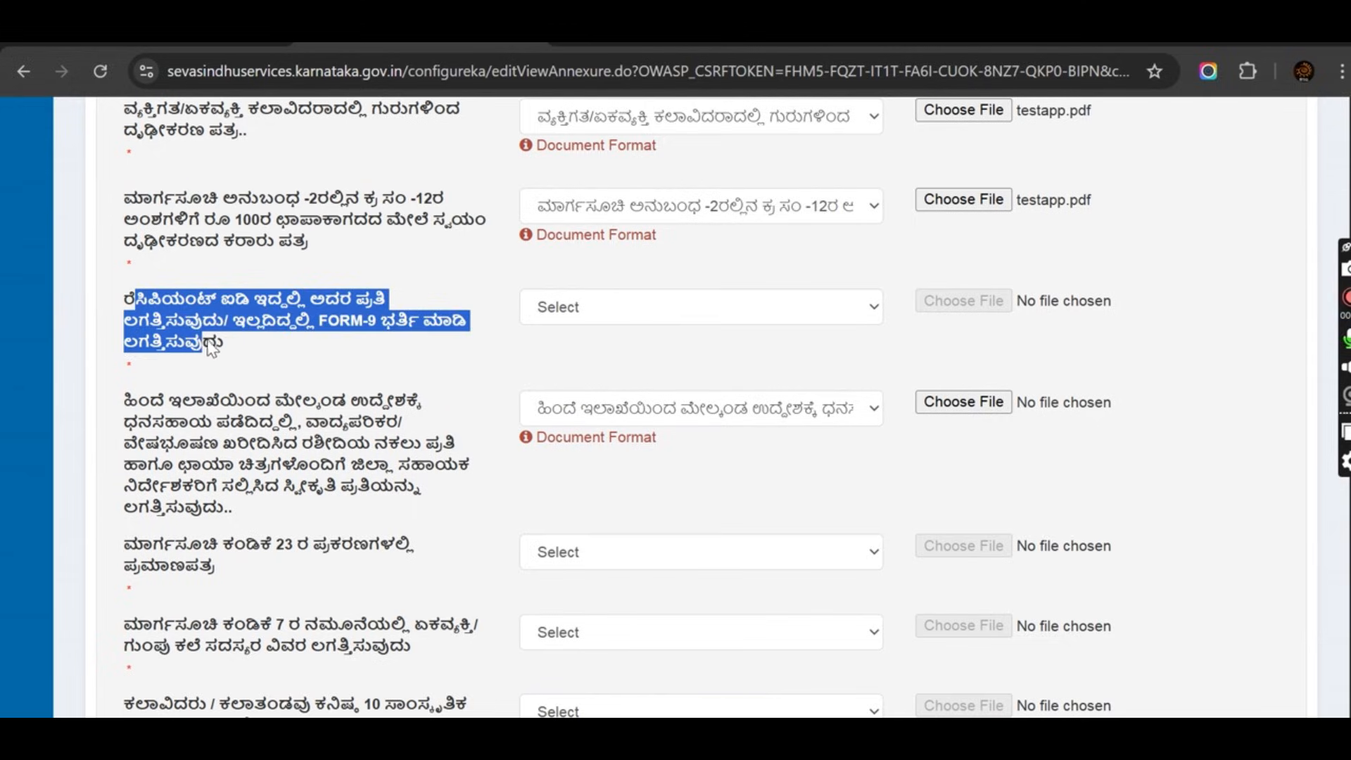
click(642, 307)
click(665, 365)
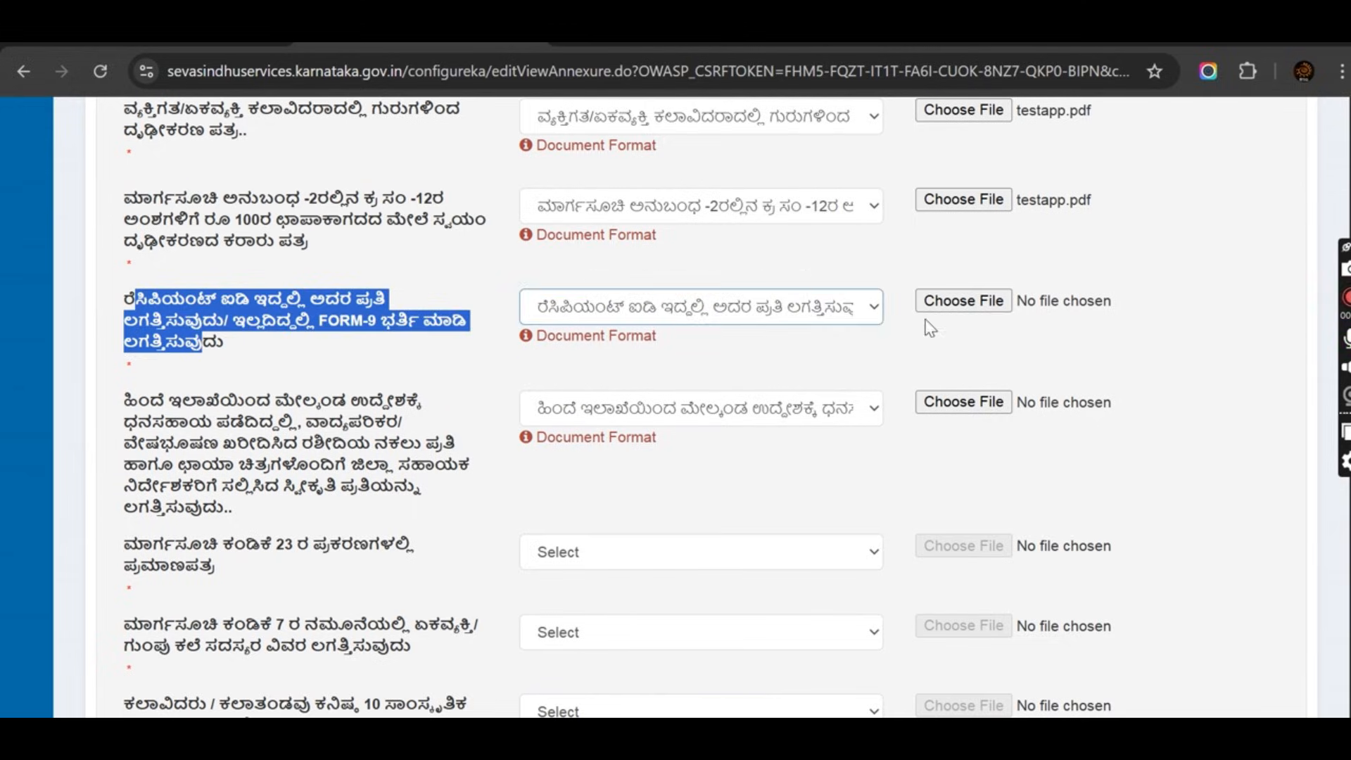
click(948, 307)
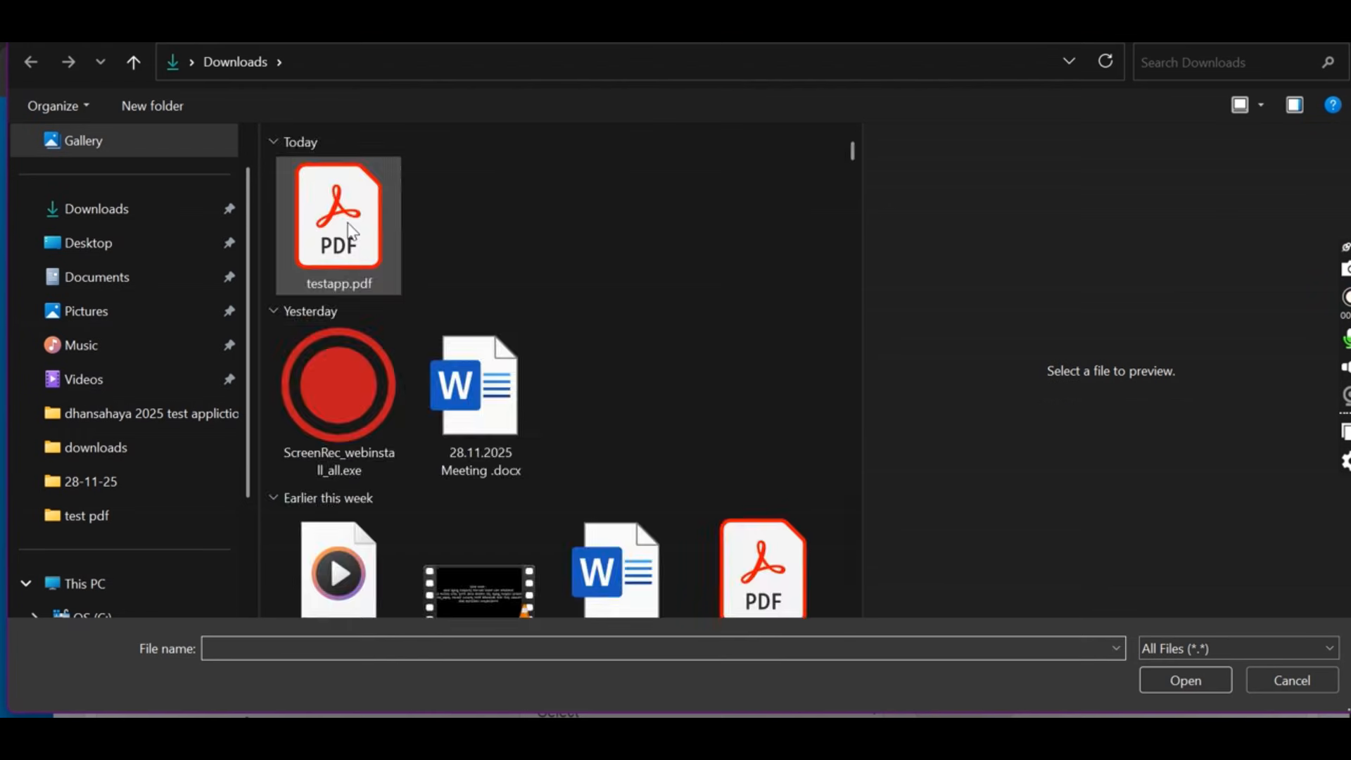
click(1185, 680)
scroll(645, 396, down, 2)
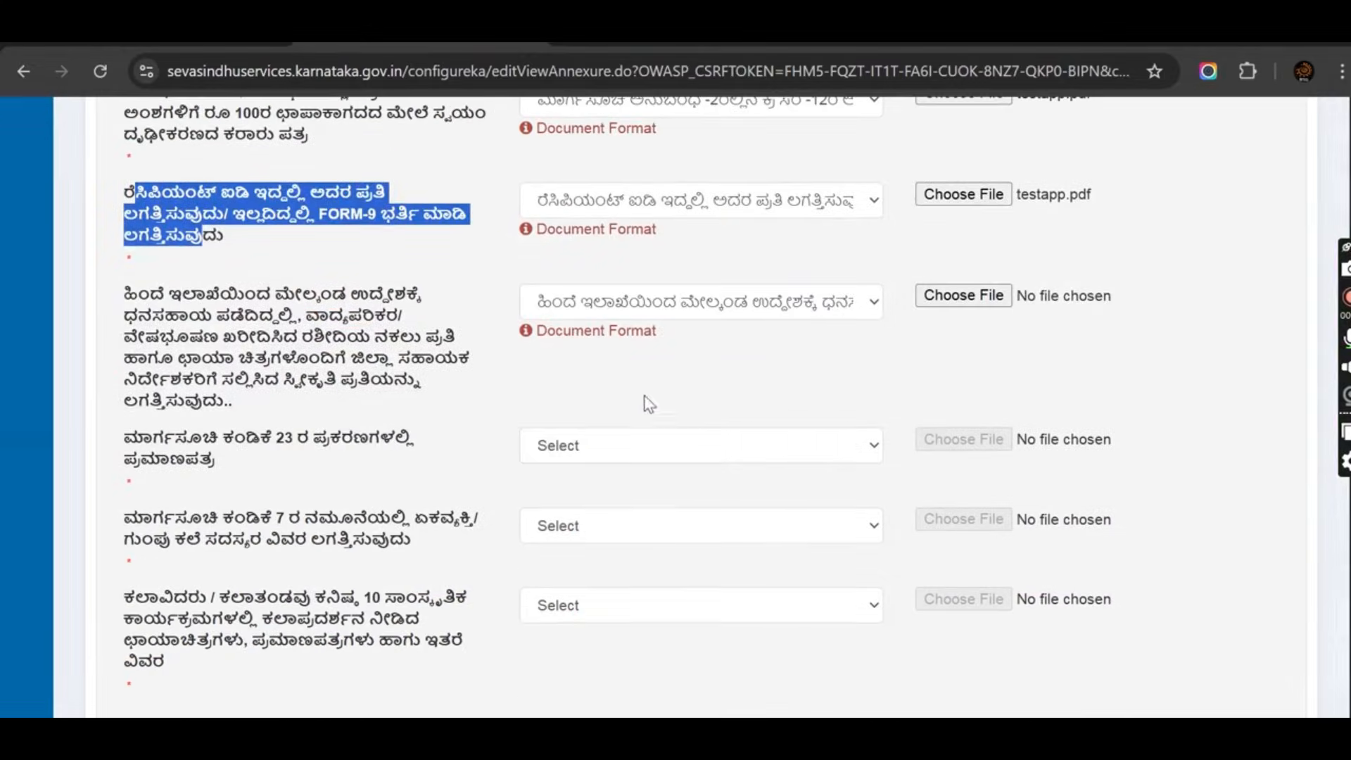
Keep the previous-grant receipts document type and attach testapp.pdf to that row.
click(182, 366)
drag(121, 304, 318, 406)
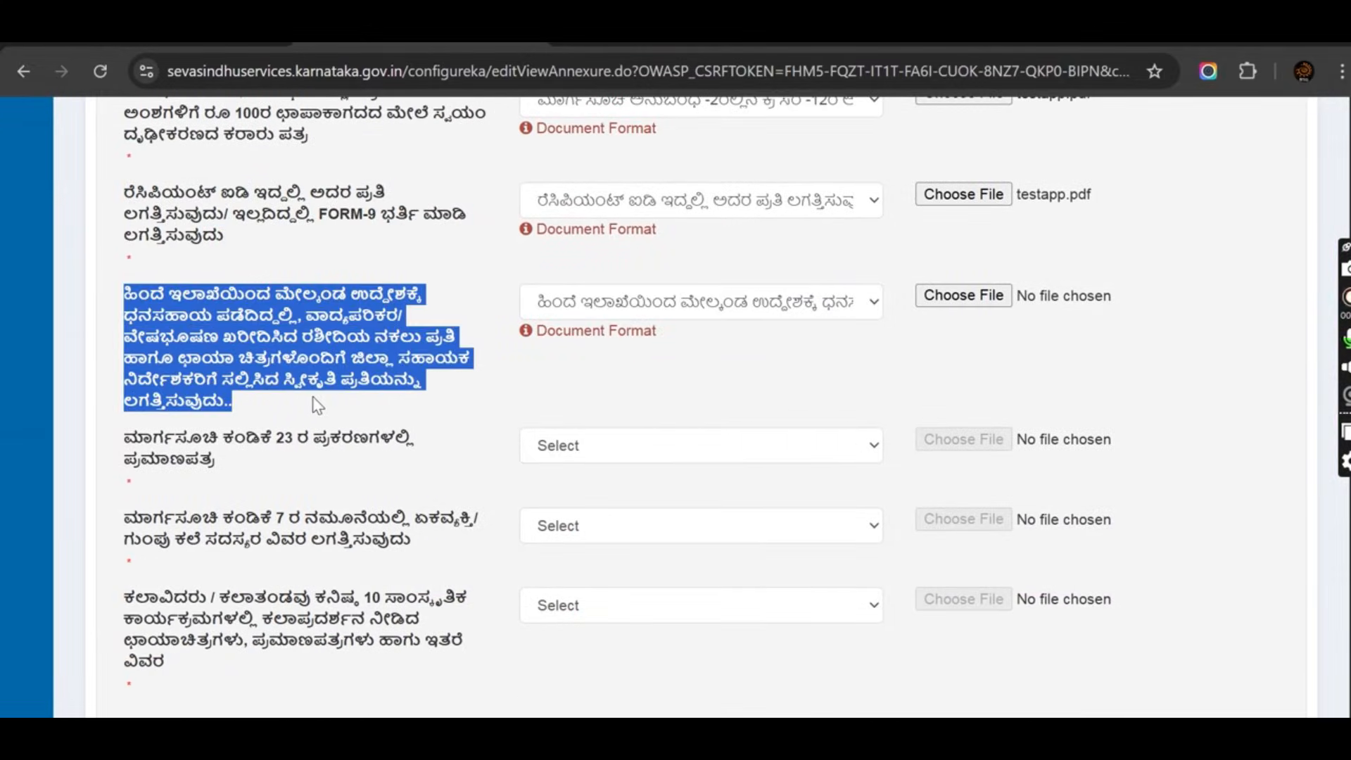
click(677, 307)
click(693, 363)
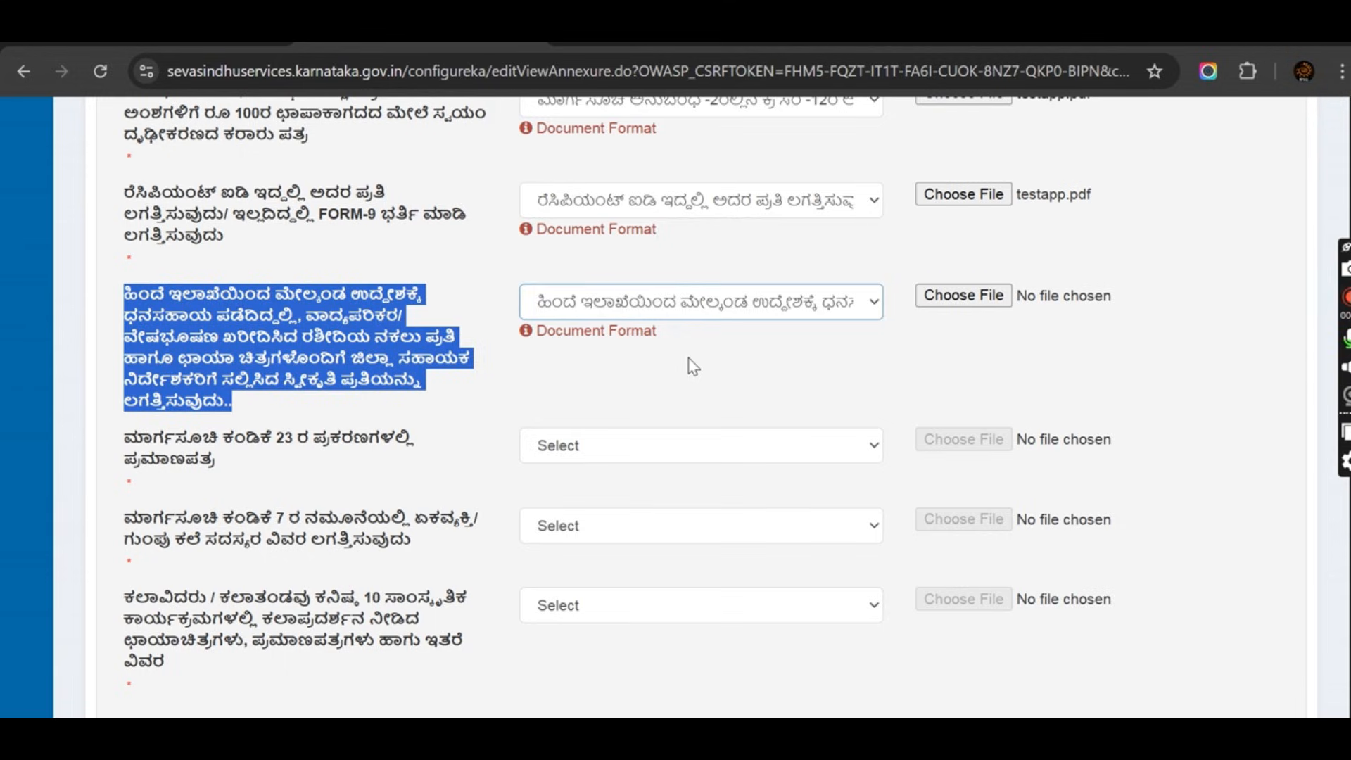
click(964, 295)
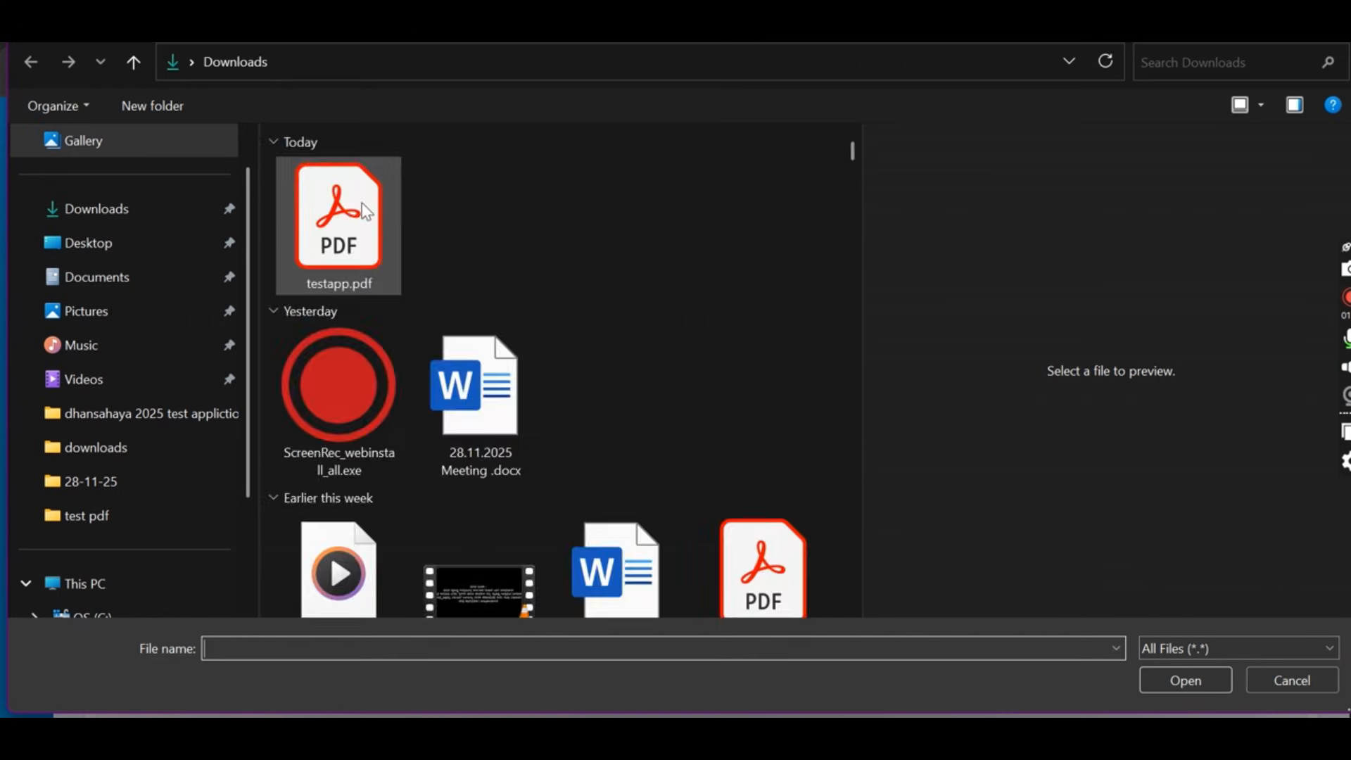
click(366, 211)
click(1172, 674)
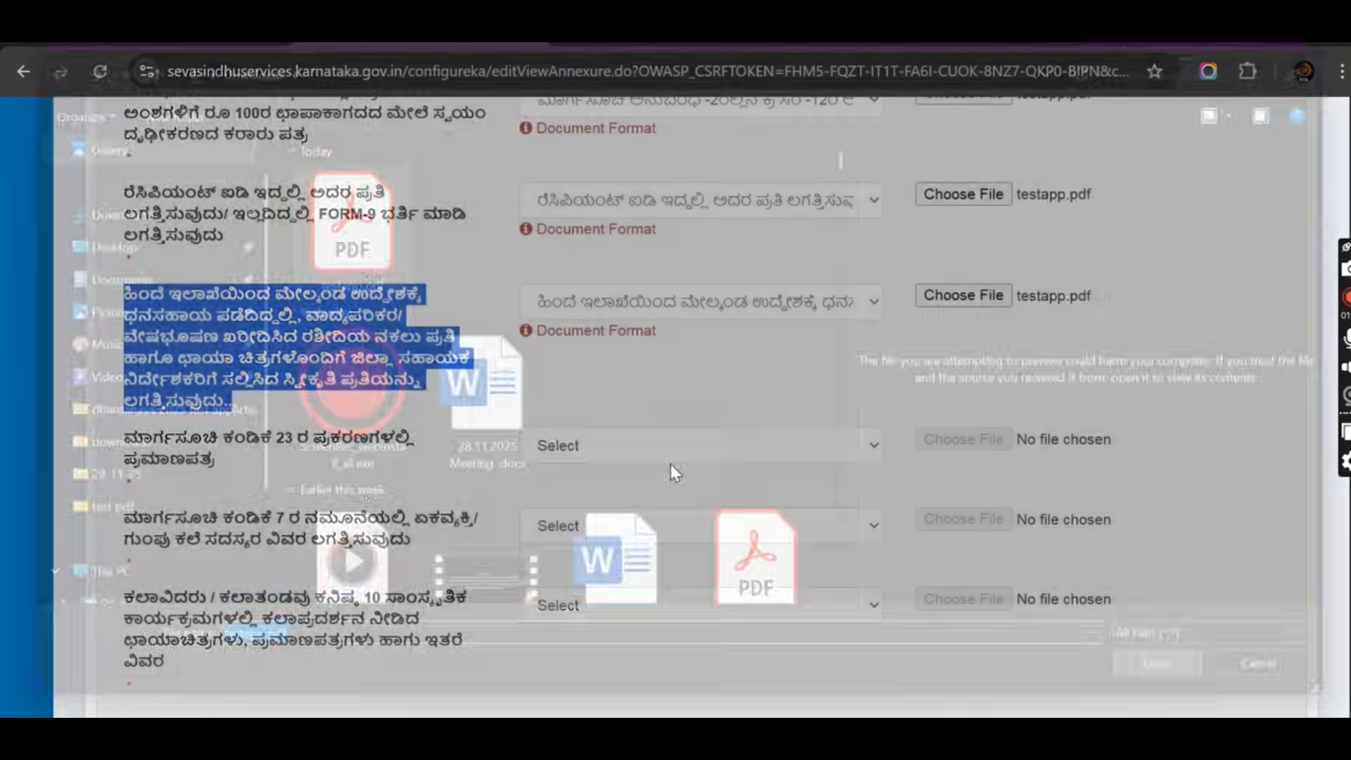
click(123, 450)
Set the Clause 23 certificate document type and attach testapp.pdf to that row.
drag(115, 442, 211, 466)
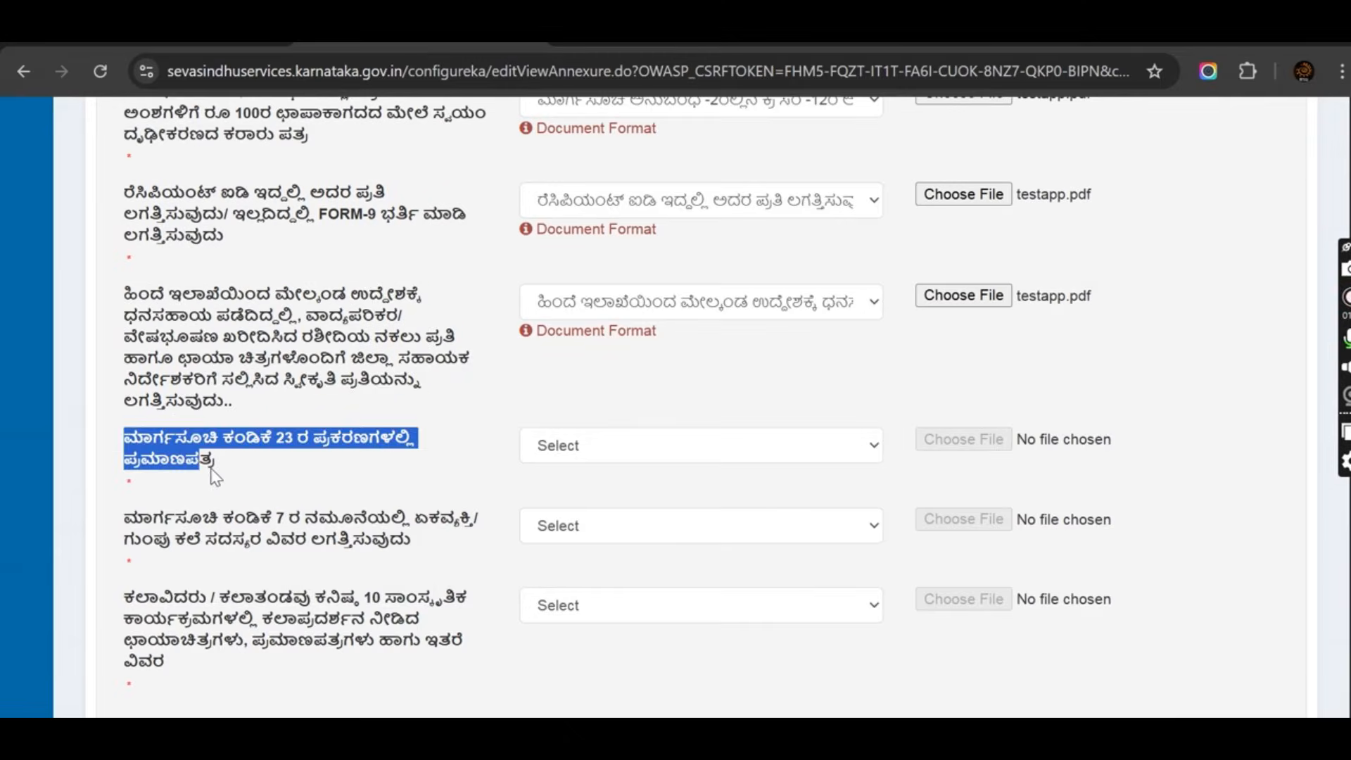
click(672, 454)
click(754, 500)
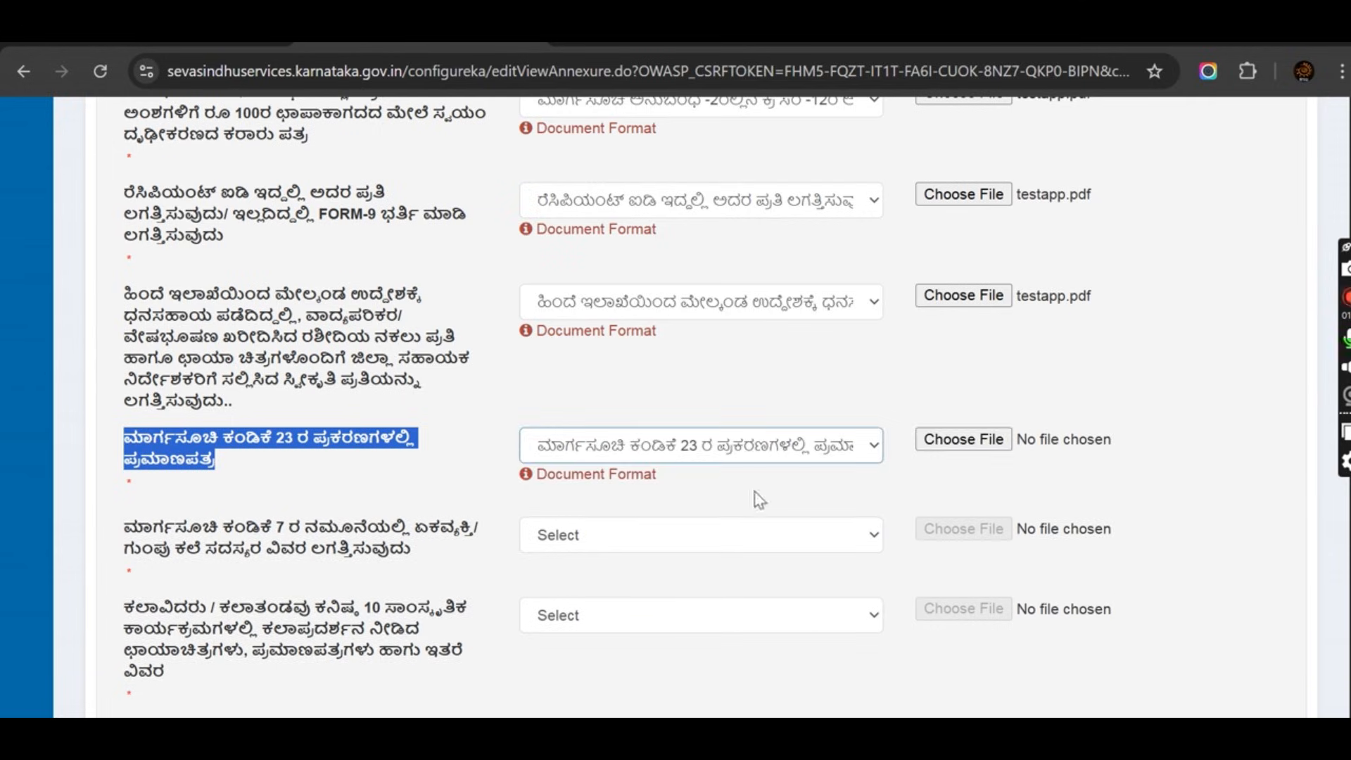
click(932, 444)
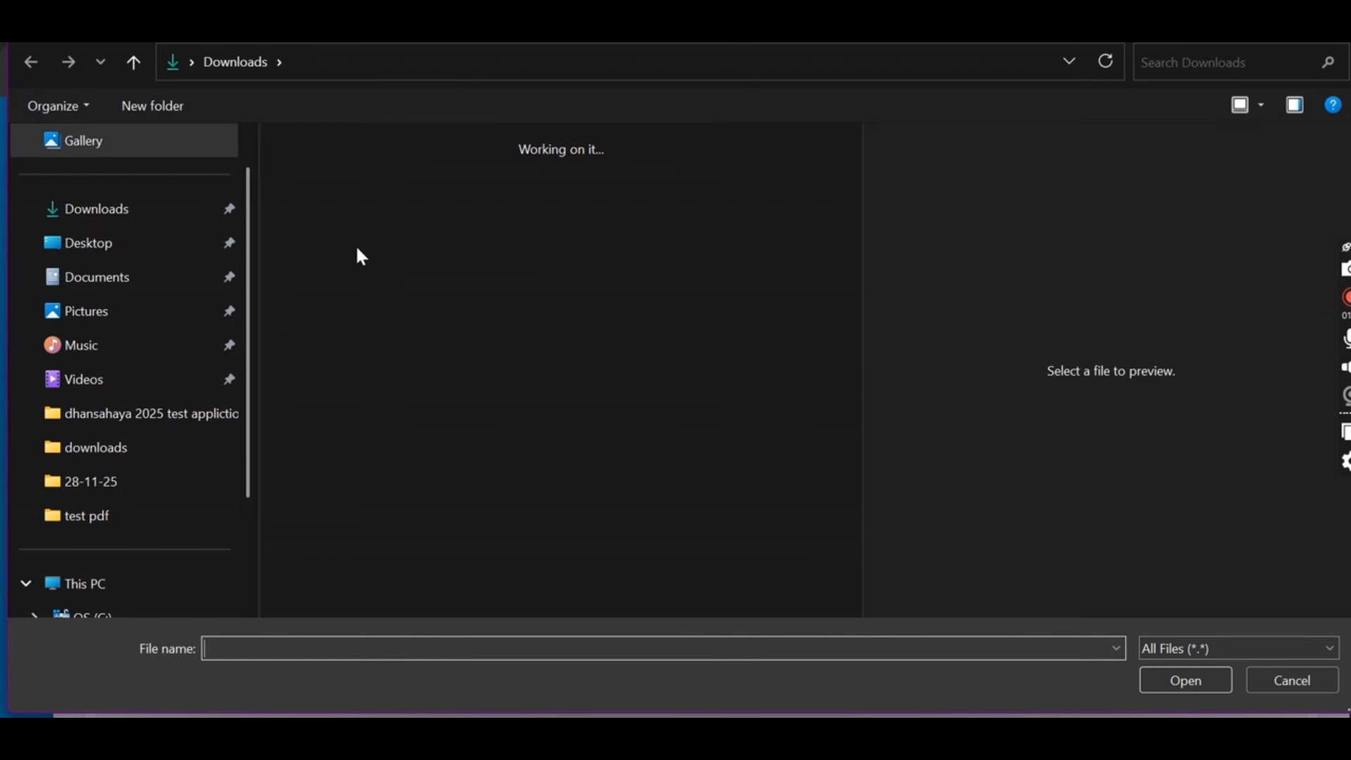
click(356, 243)
click(1183, 683)
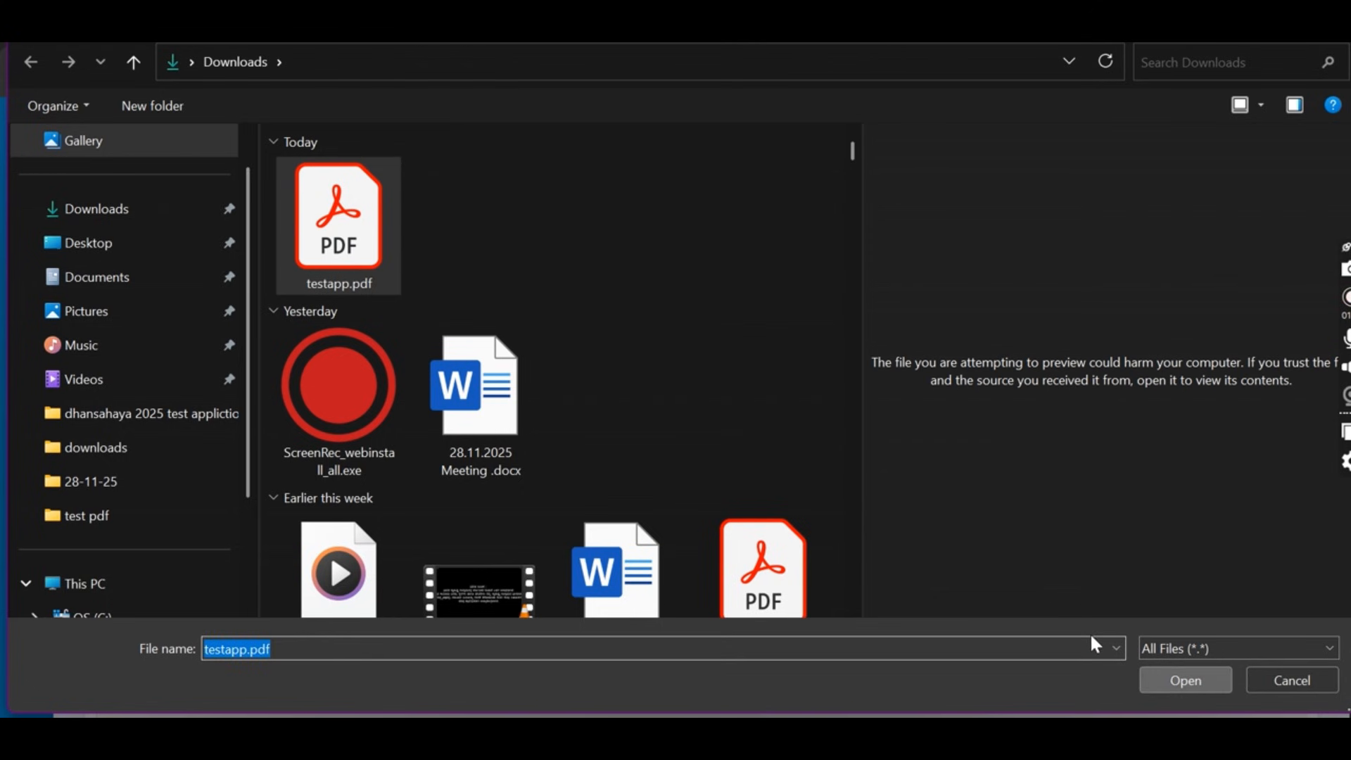
Set the Clause 7 member details document type and attach testapp.pdf to that row.
drag(127, 426, 422, 454)
click(607, 437)
click(630, 490)
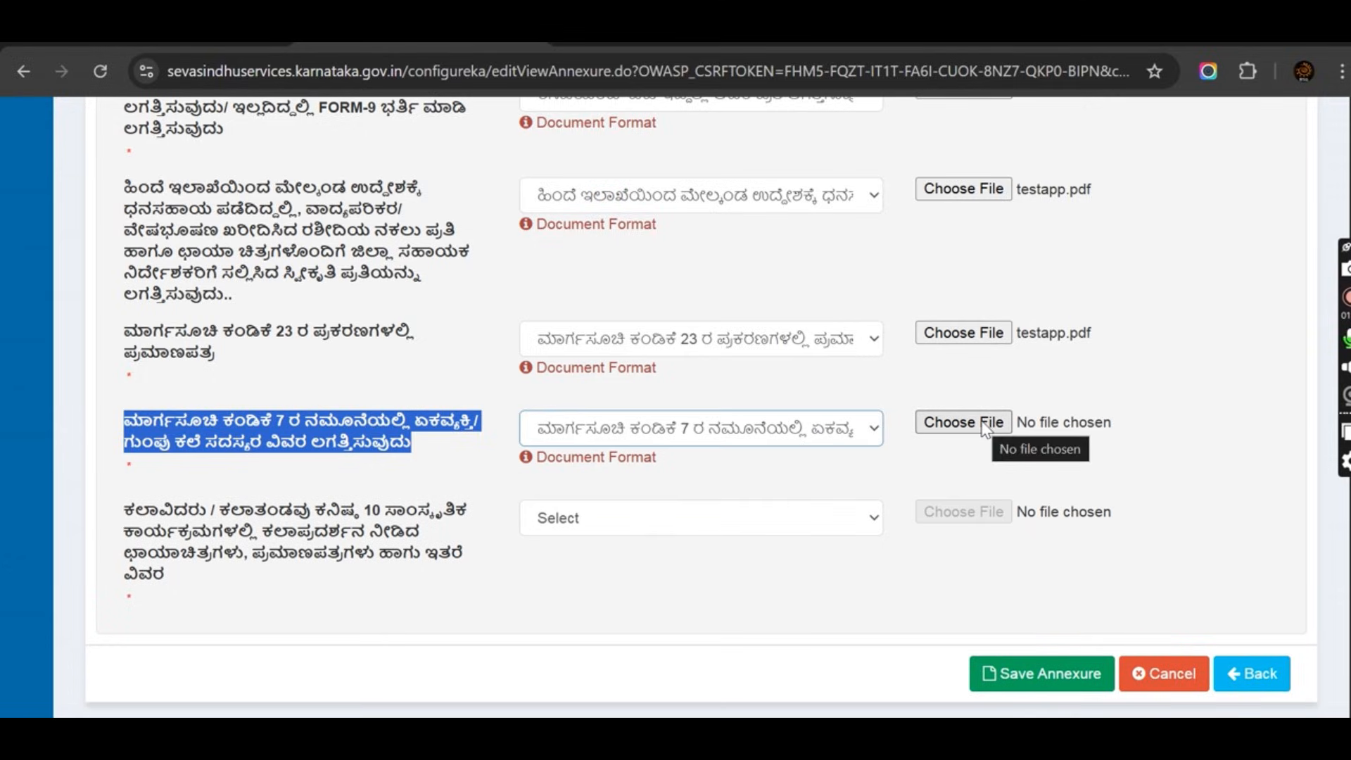
click(984, 425)
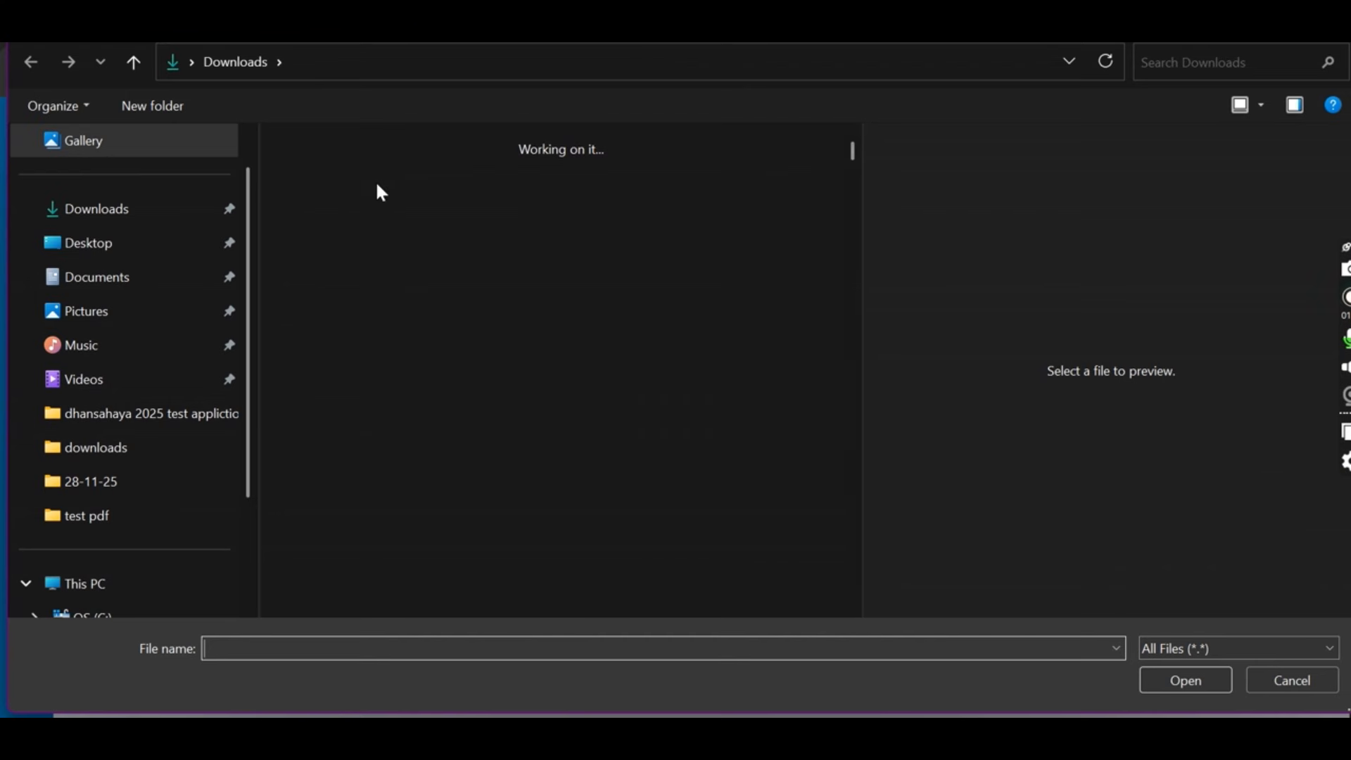
click(361, 196)
click(1180, 673)
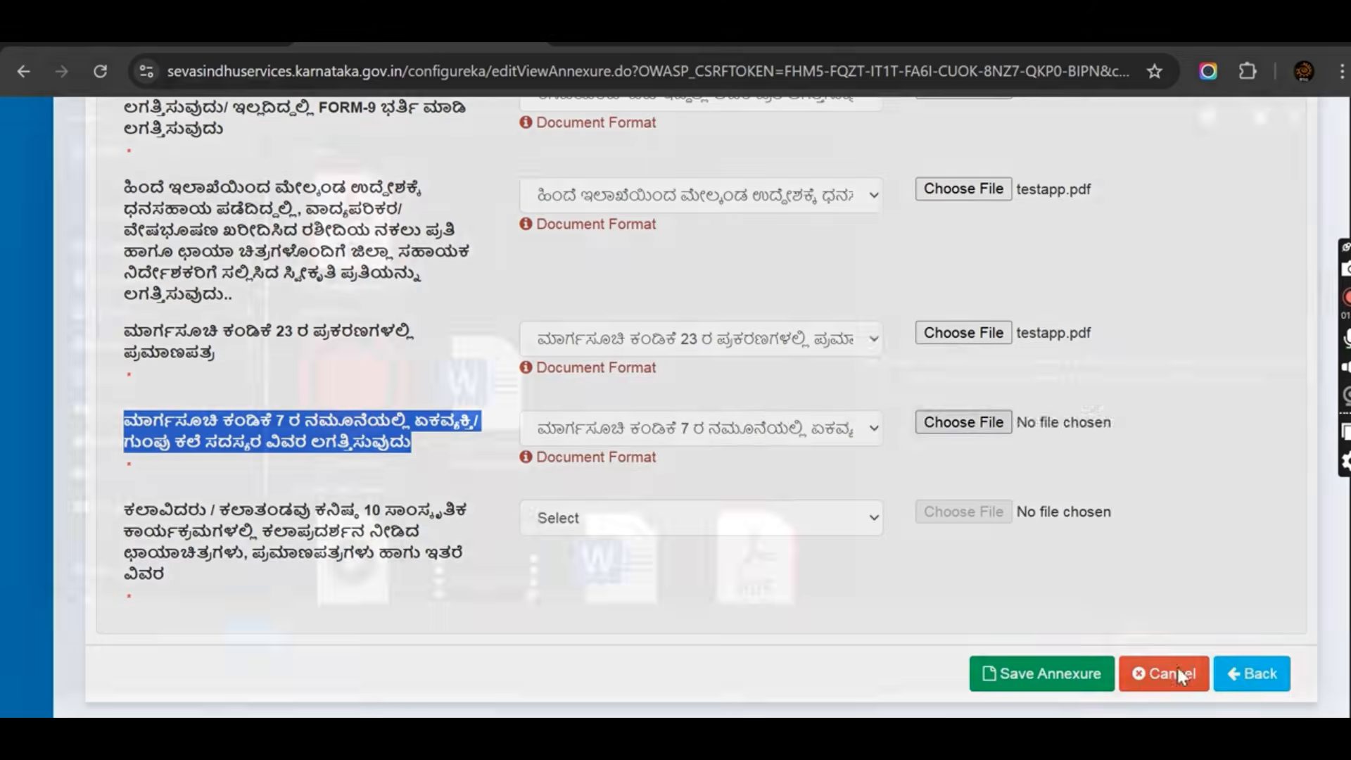
Attach testapp.pdf as cultural programmes proof, then save all annexure documents.
scroll(454, 451, down, 2)
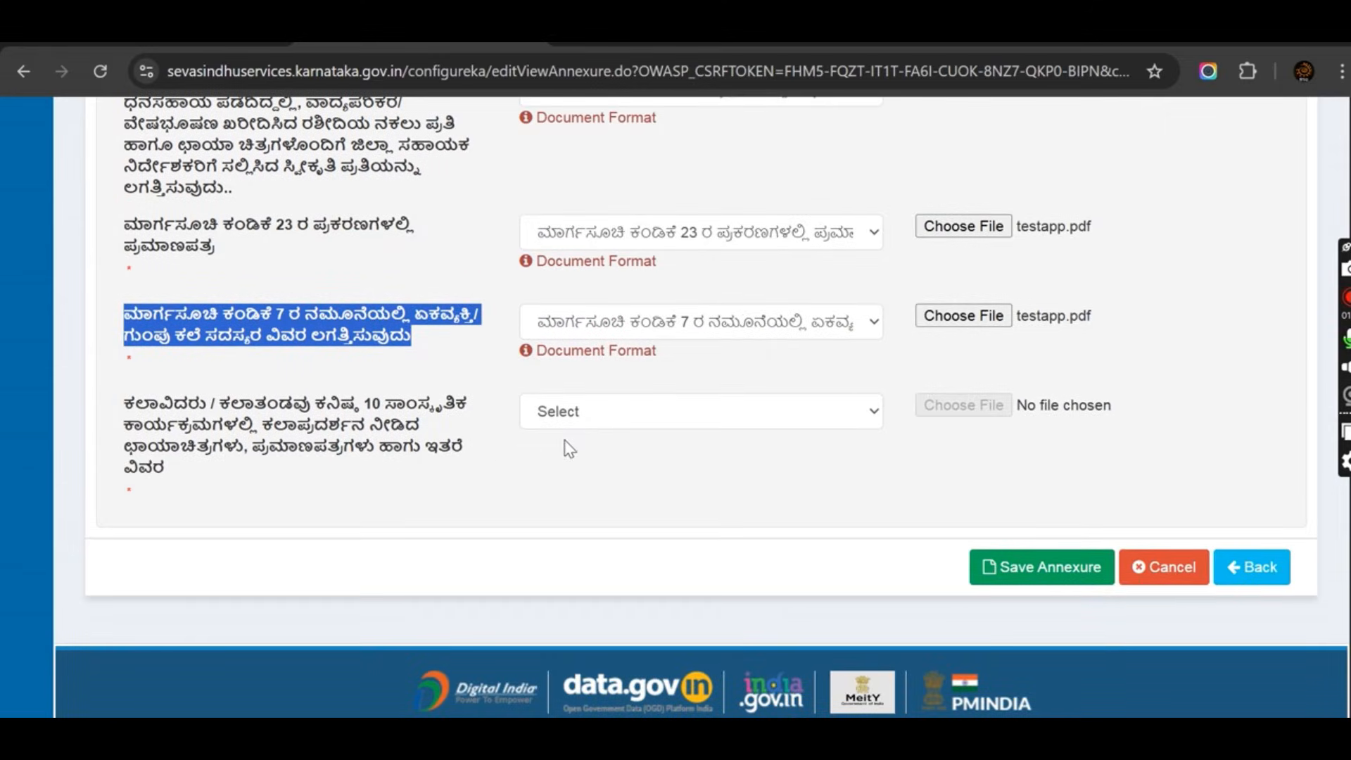
click(633, 414)
click(844, 470)
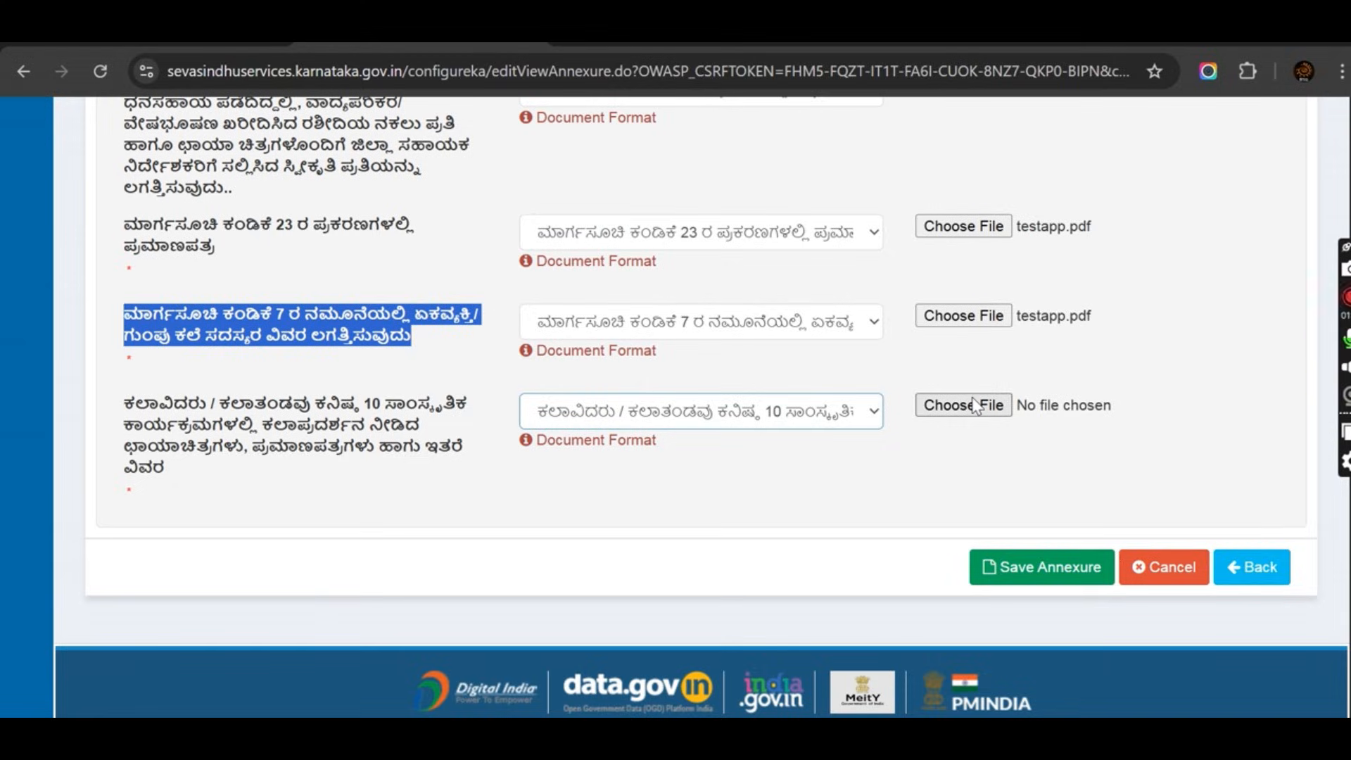
click(975, 413)
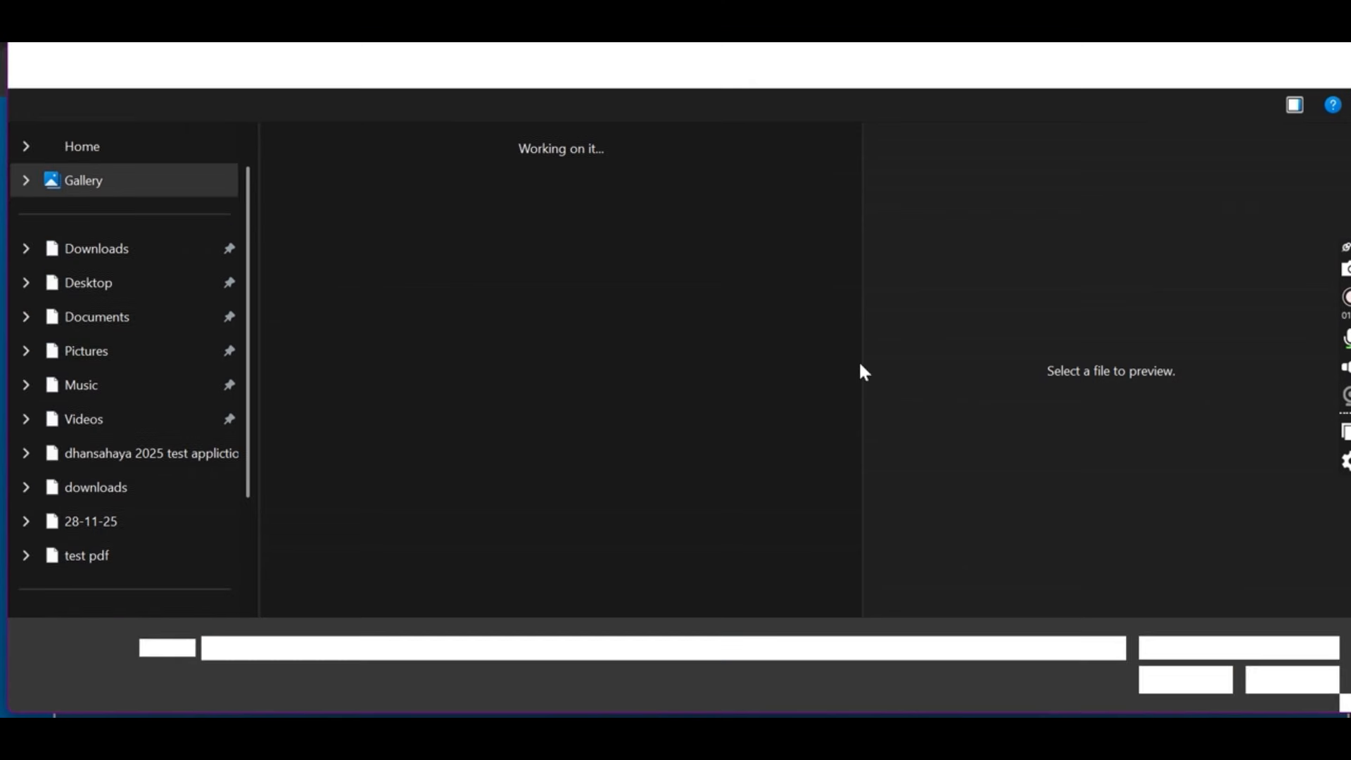
click(355, 226)
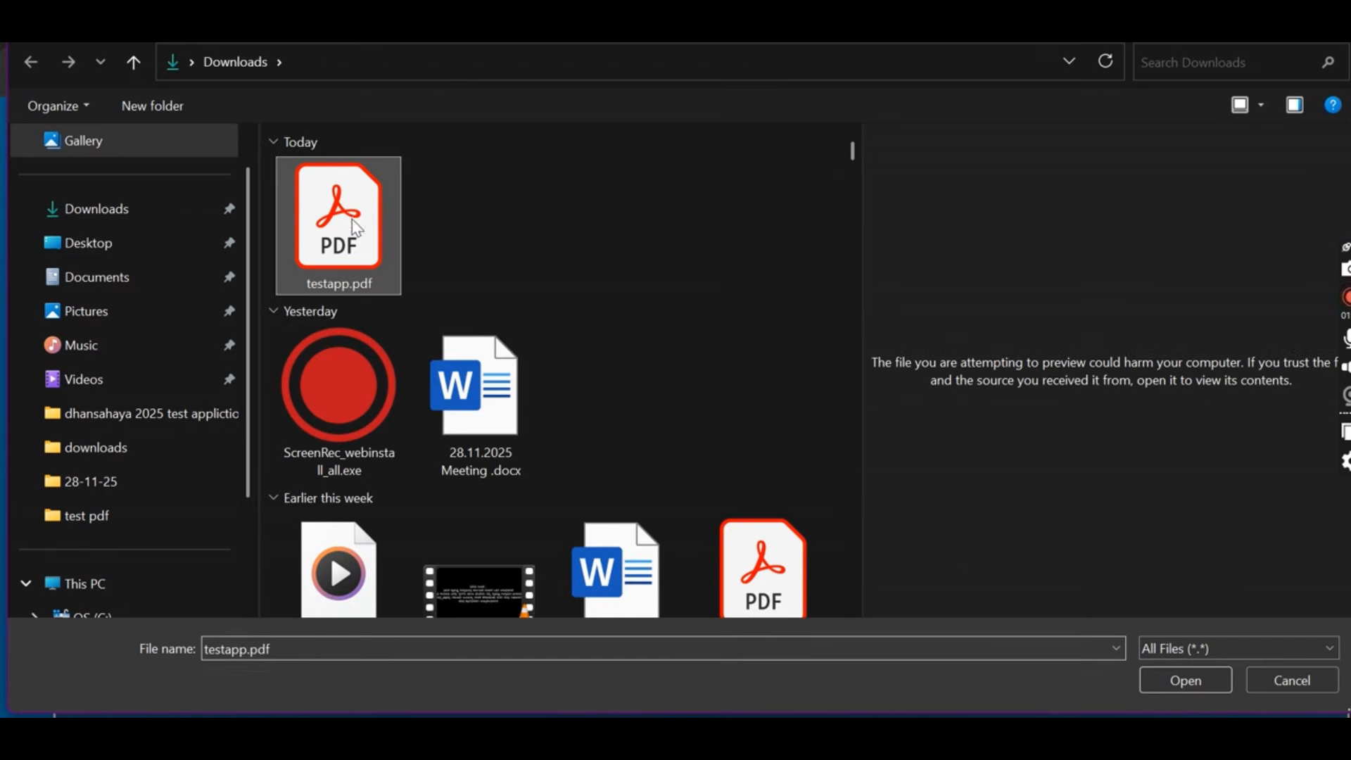
click(1184, 681)
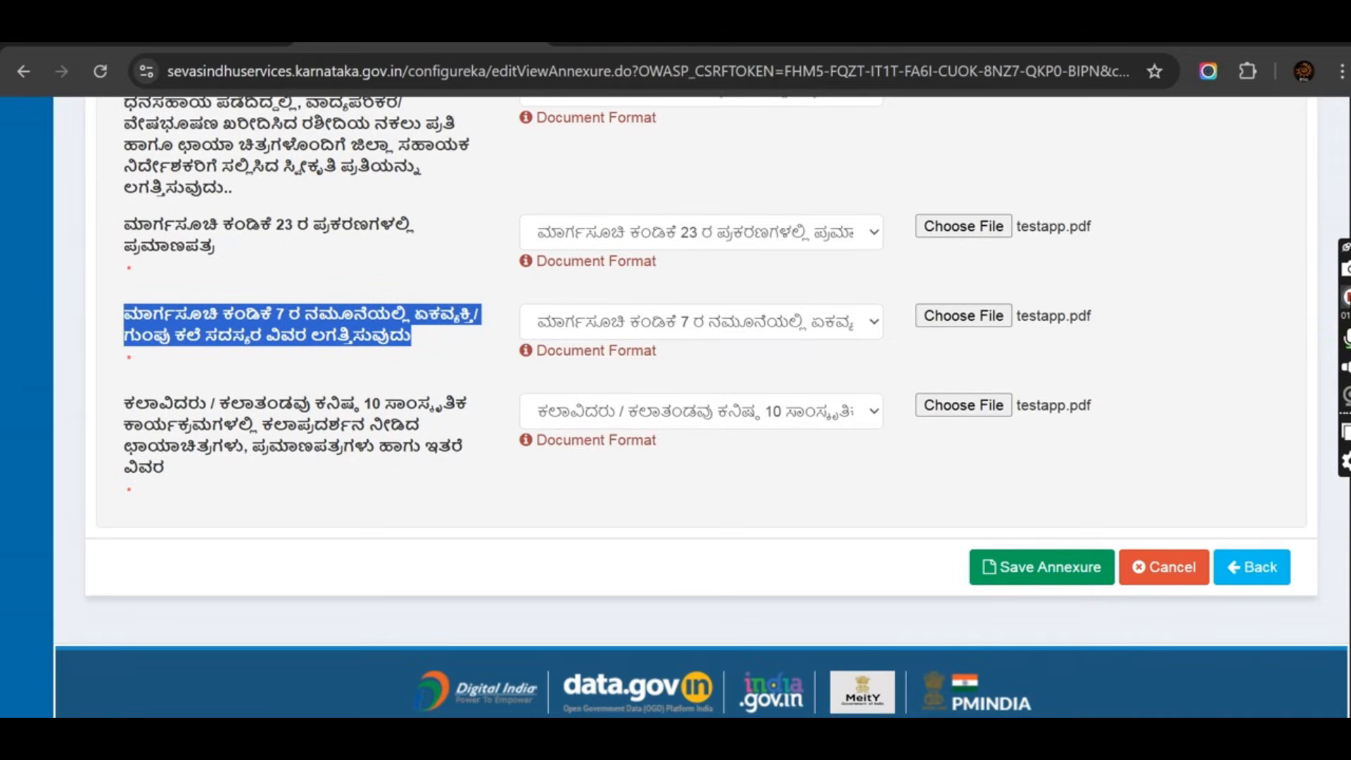
click(1046, 569)
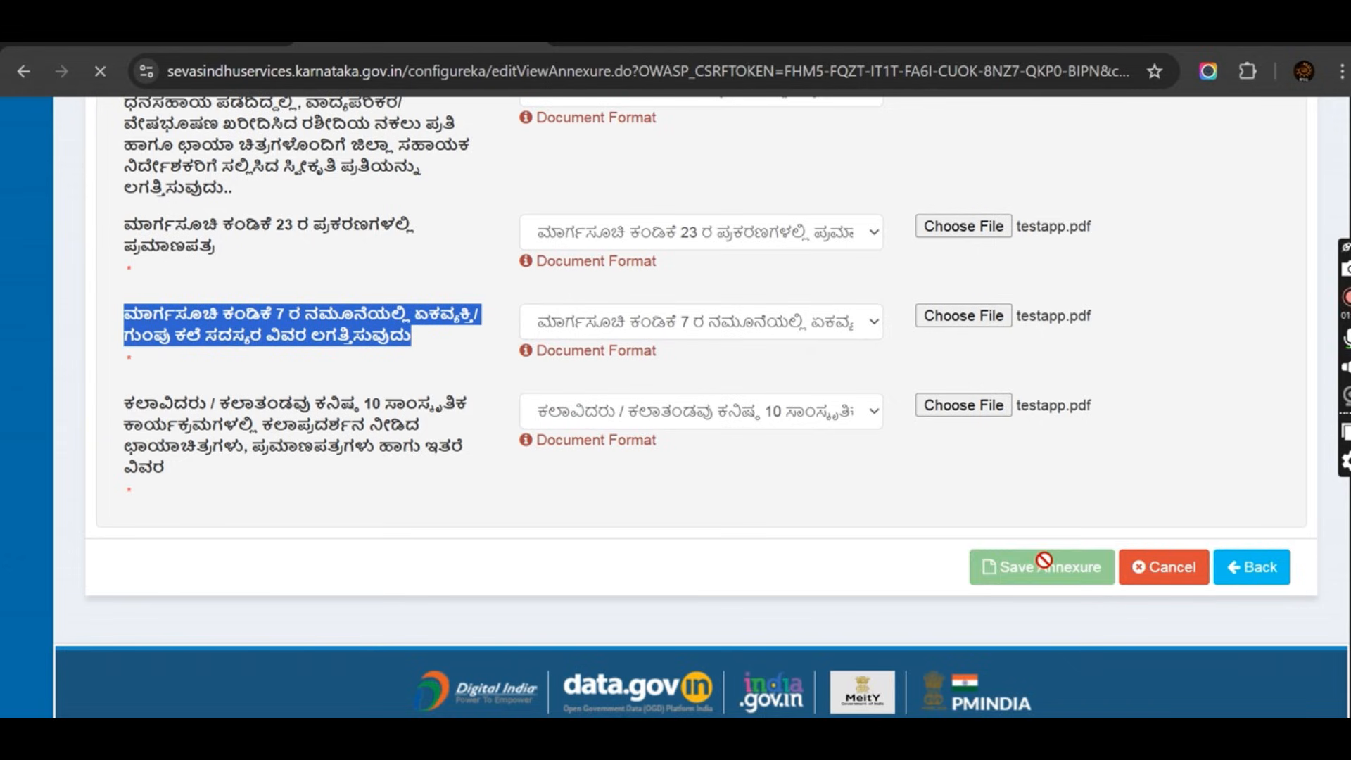
Review the application preview down to the 9-enclosure Annexure List and submit it.
scroll(881, 517, down, 5)
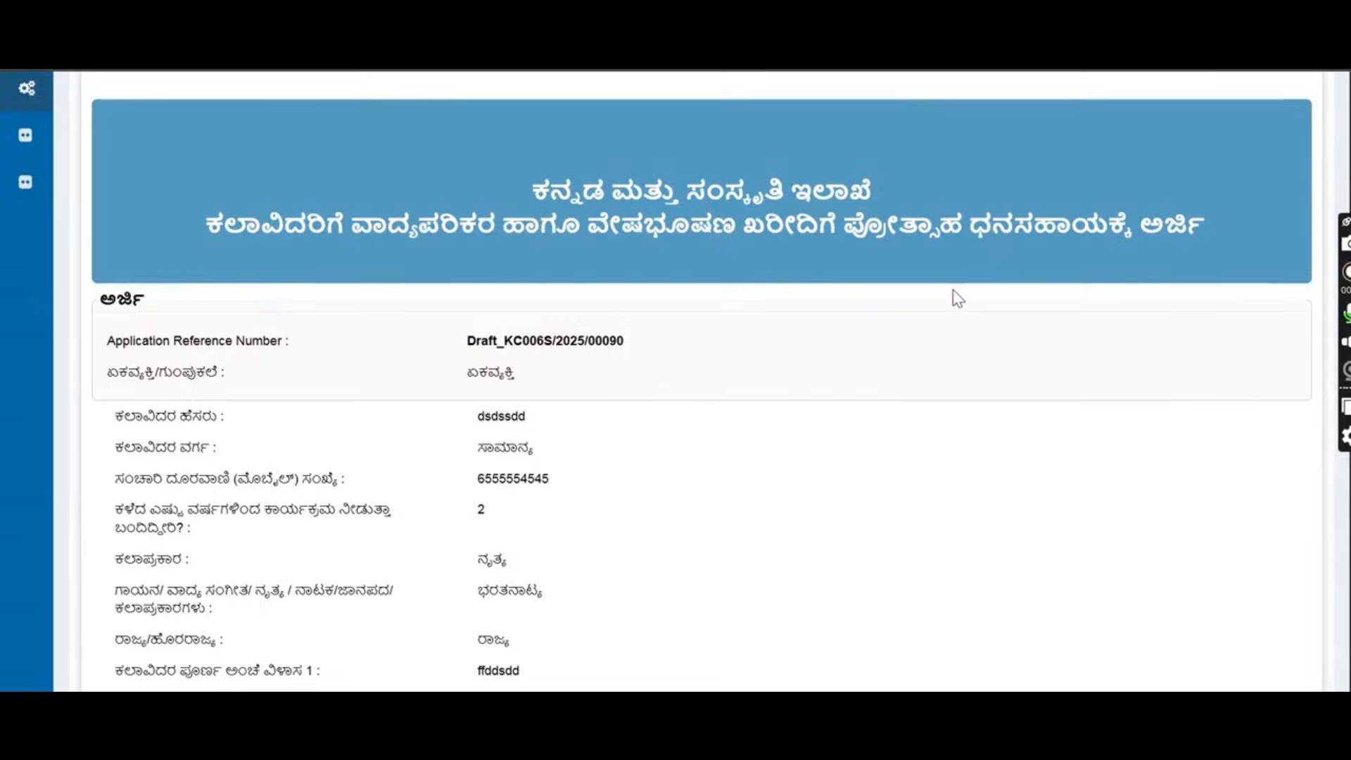
scroll(957, 297, down, 3)
scroll(958, 299, down, 9)
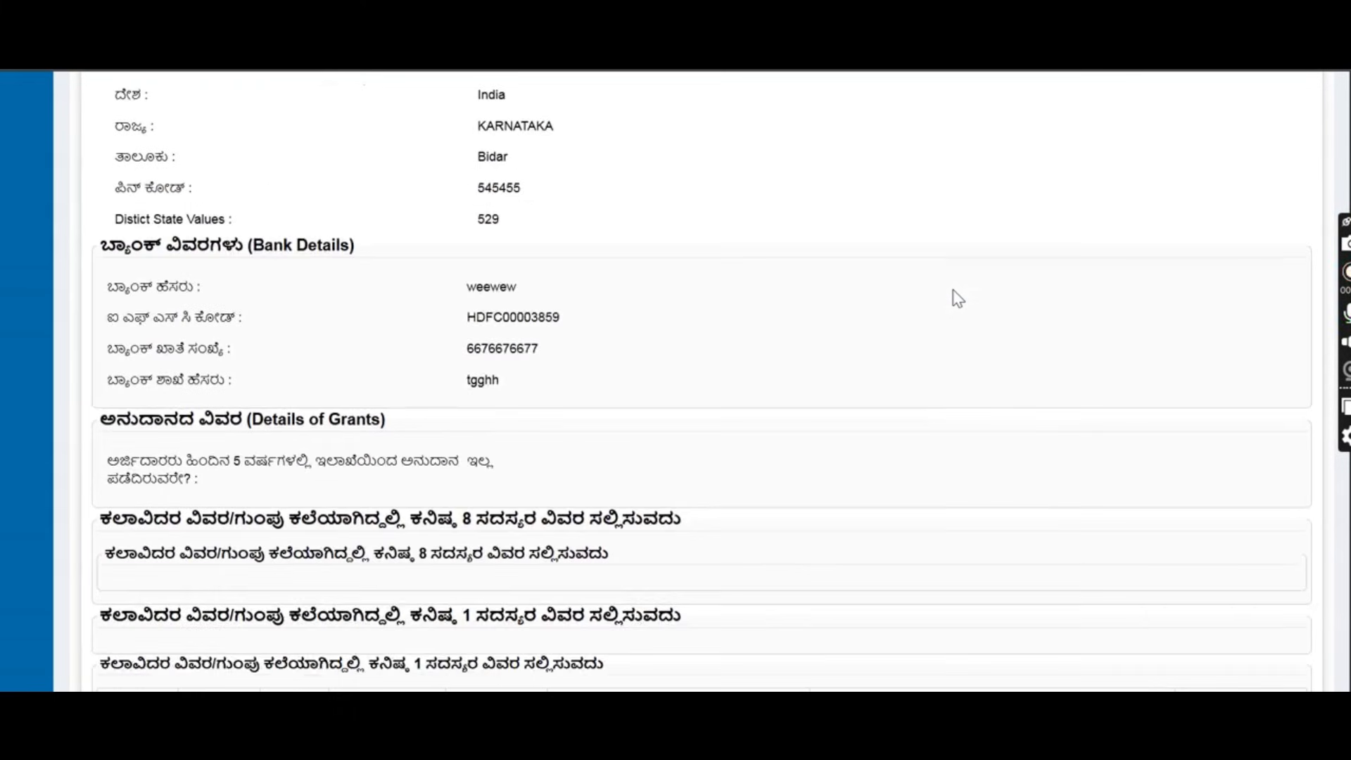
scroll(958, 298, down, 12)
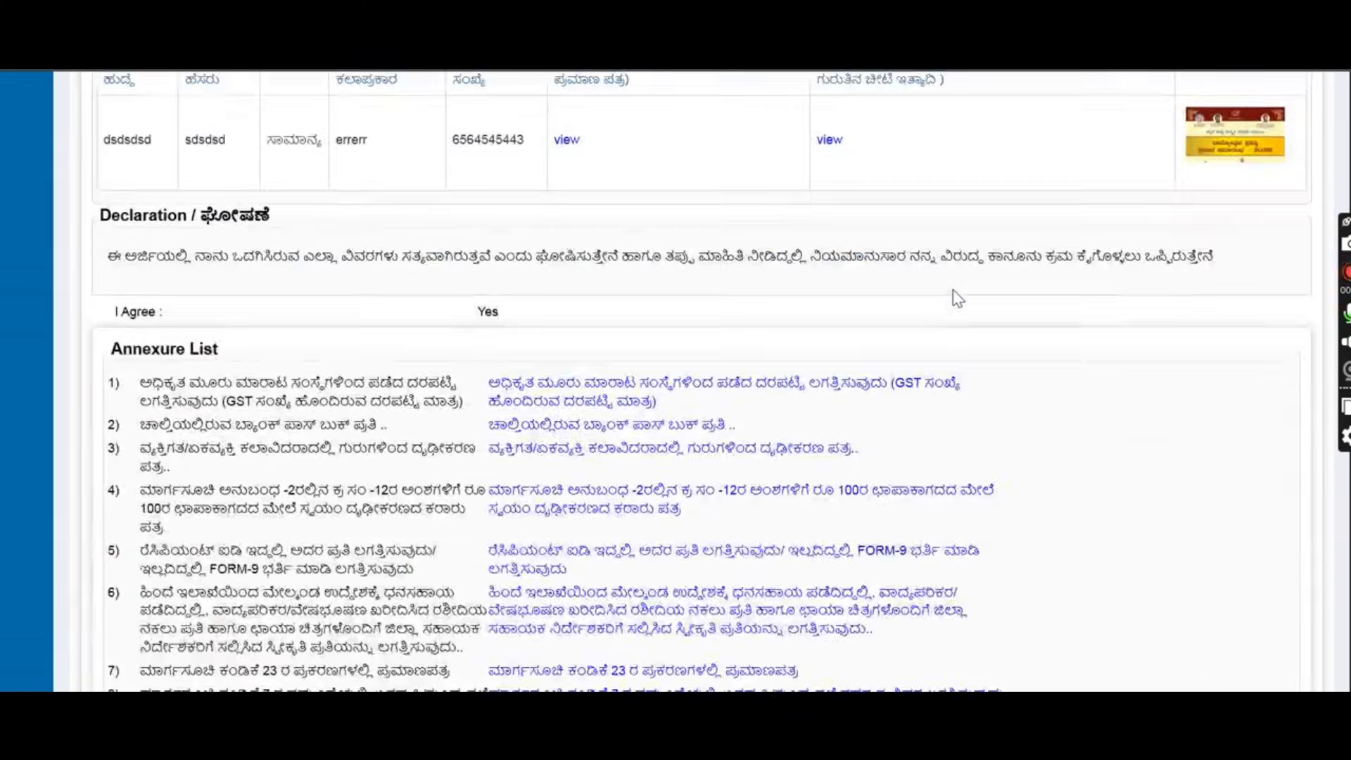
scroll(956, 297, down, 2)
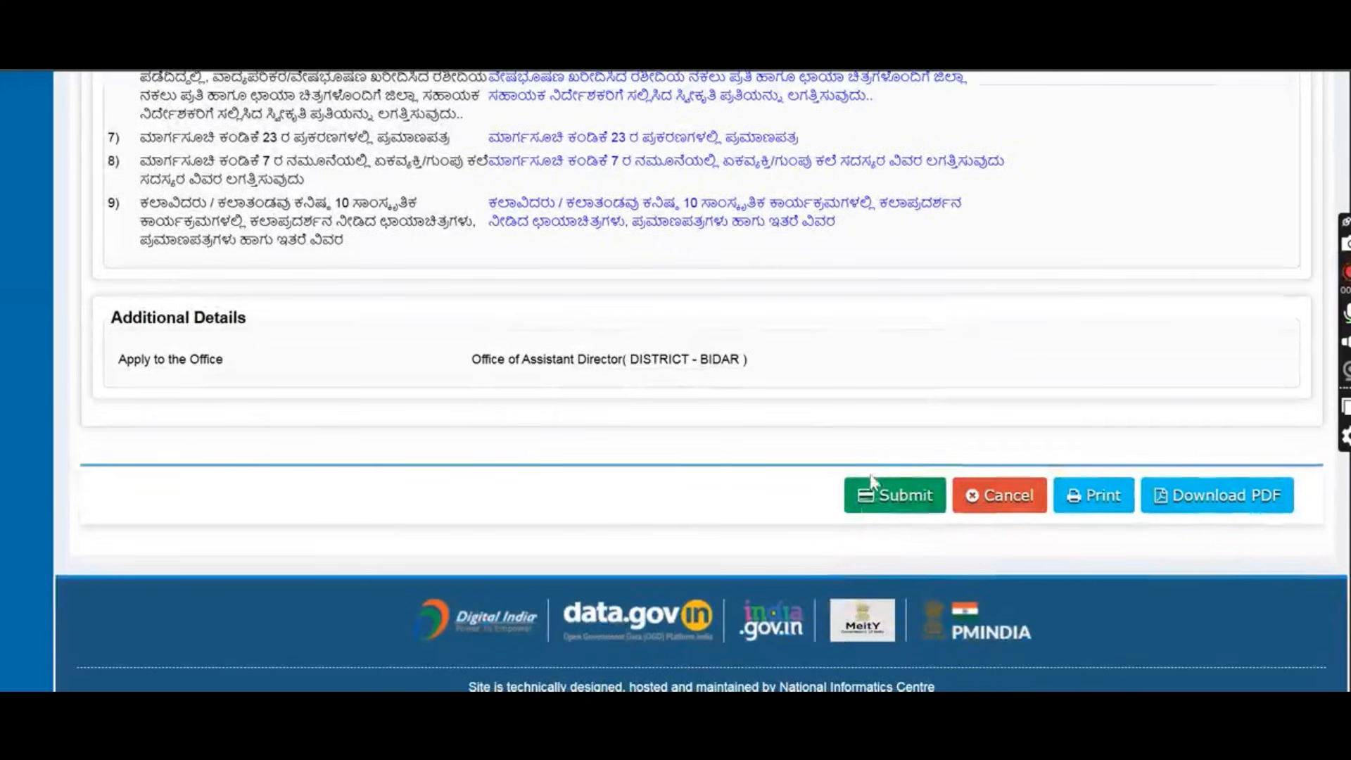
click(908, 497)
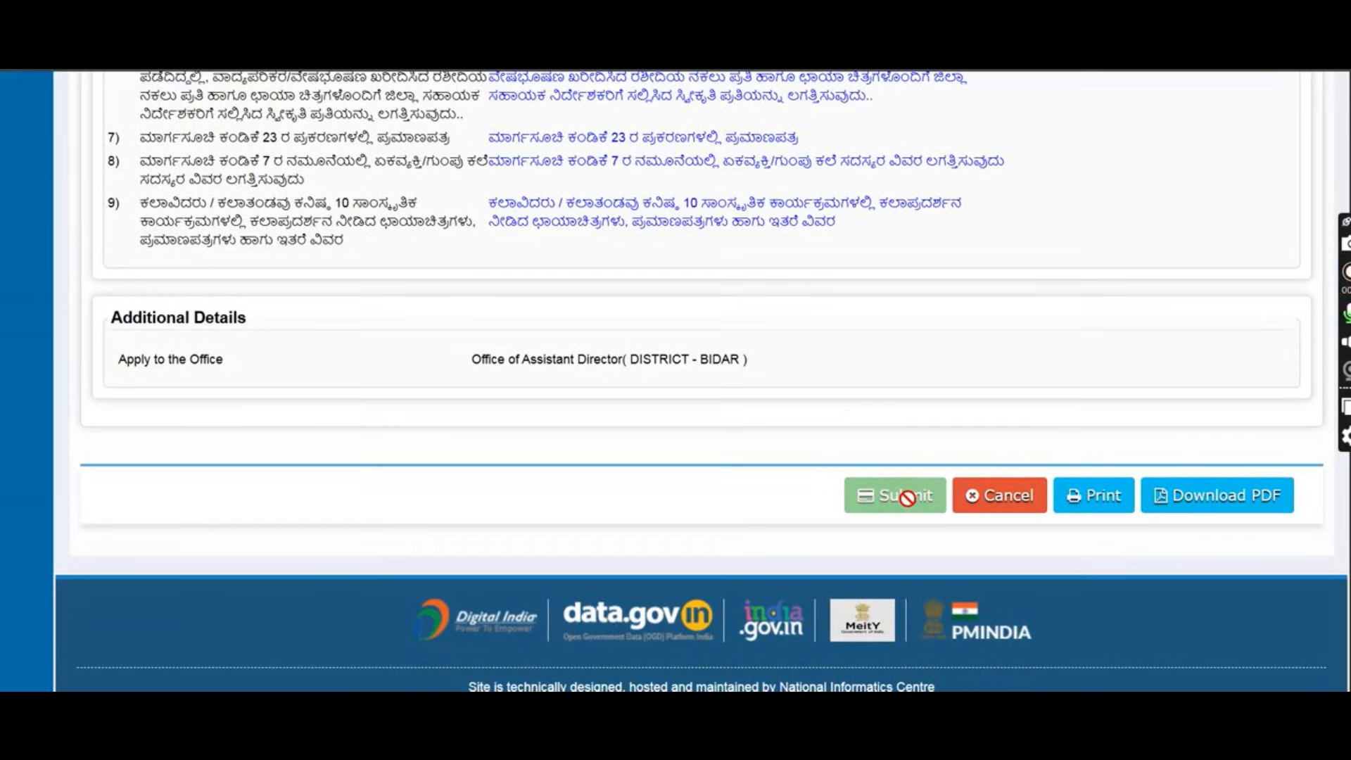
Note the new application number and export the acknowledgement as a PDF.
scroll(949, 348, down, 3)
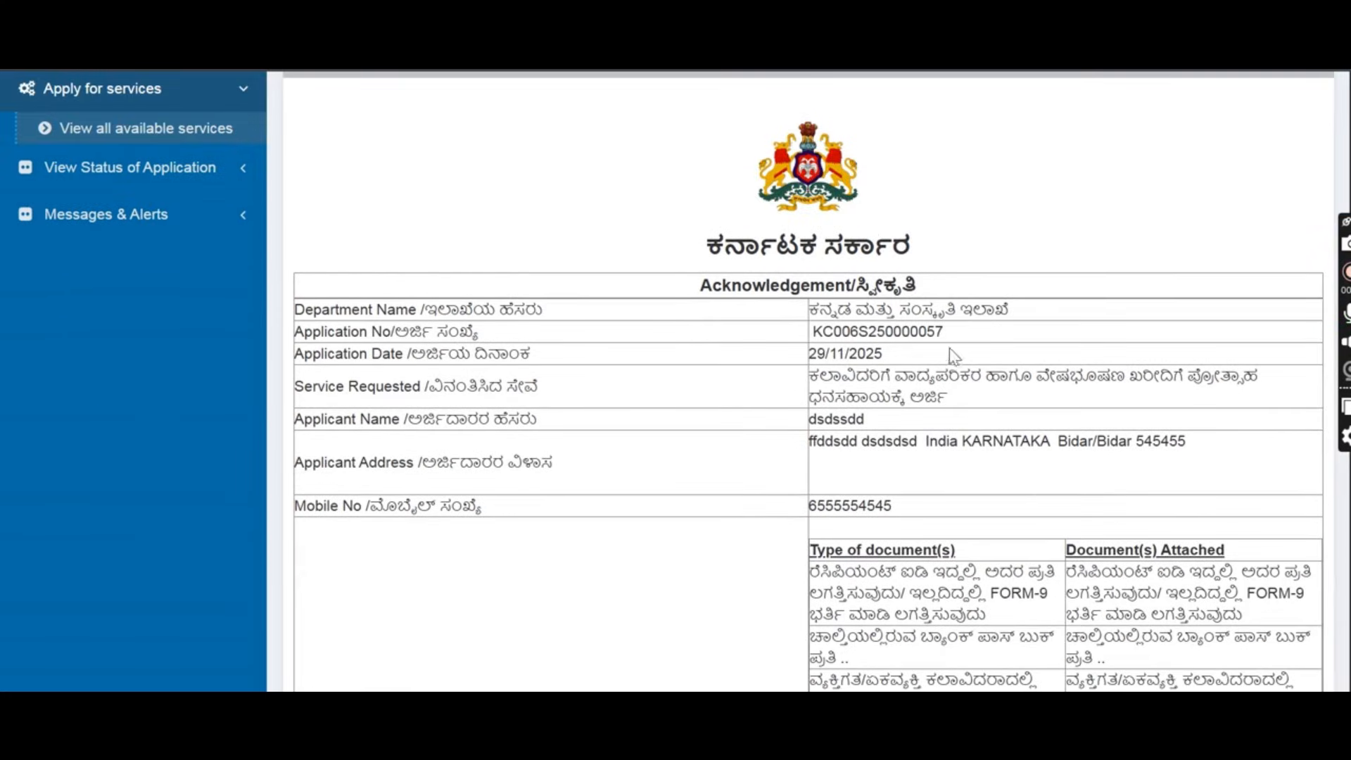
drag(950, 336, 823, 332)
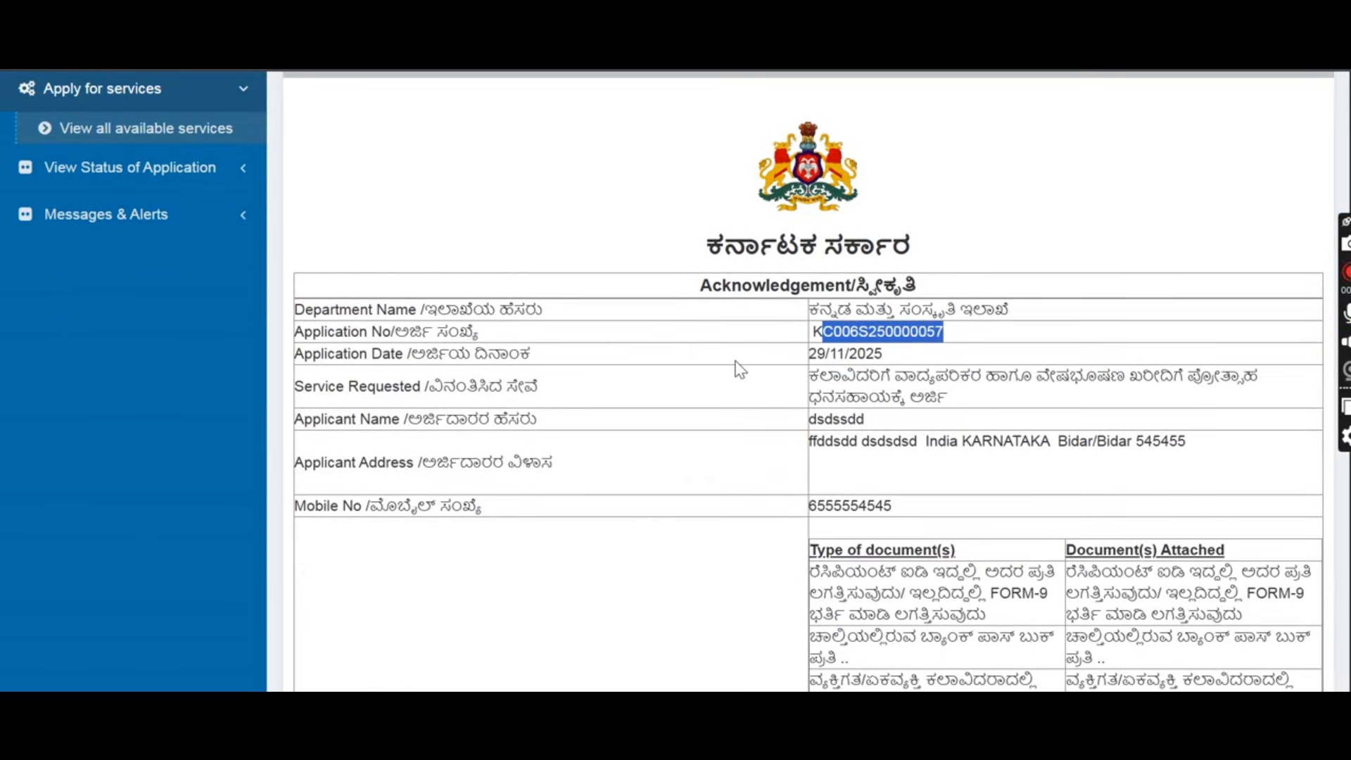
click(739, 369)
scroll(866, 422, down, 15)
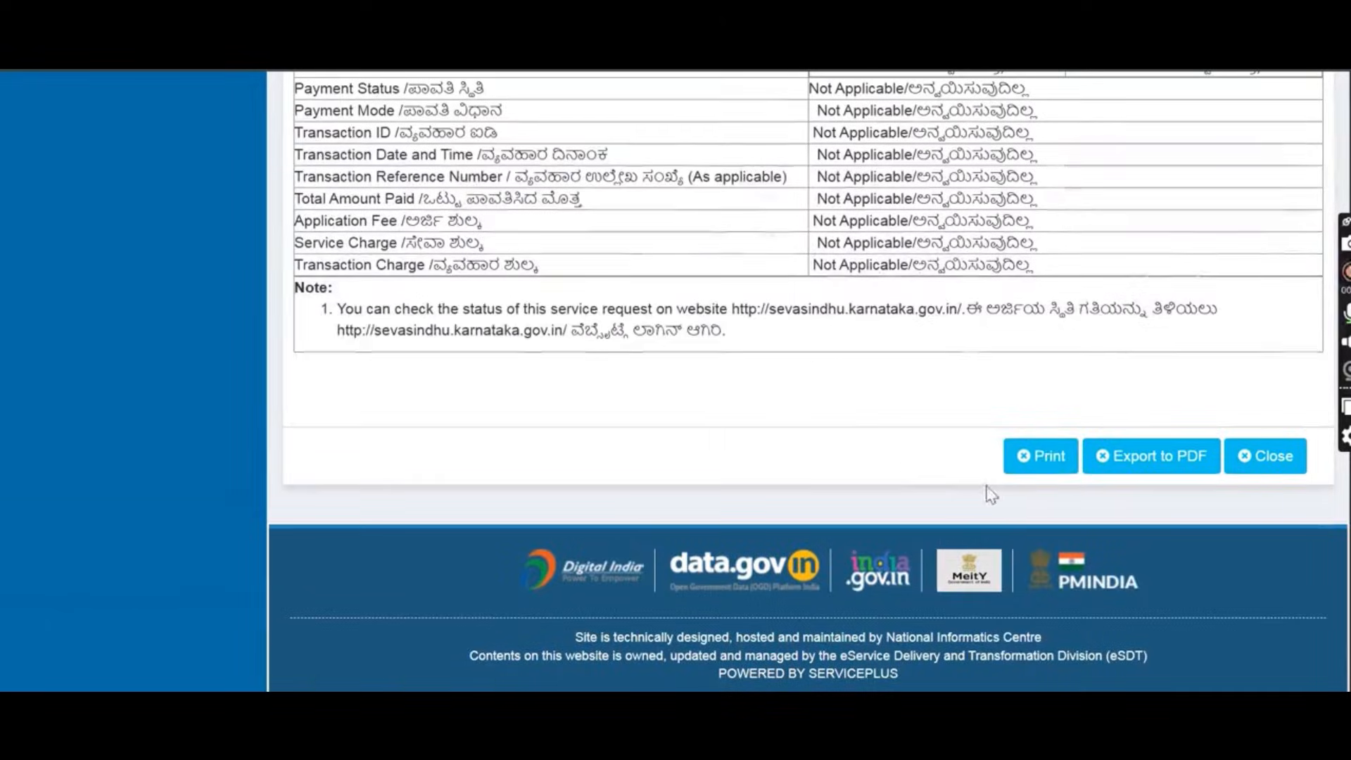
click(1172, 459)
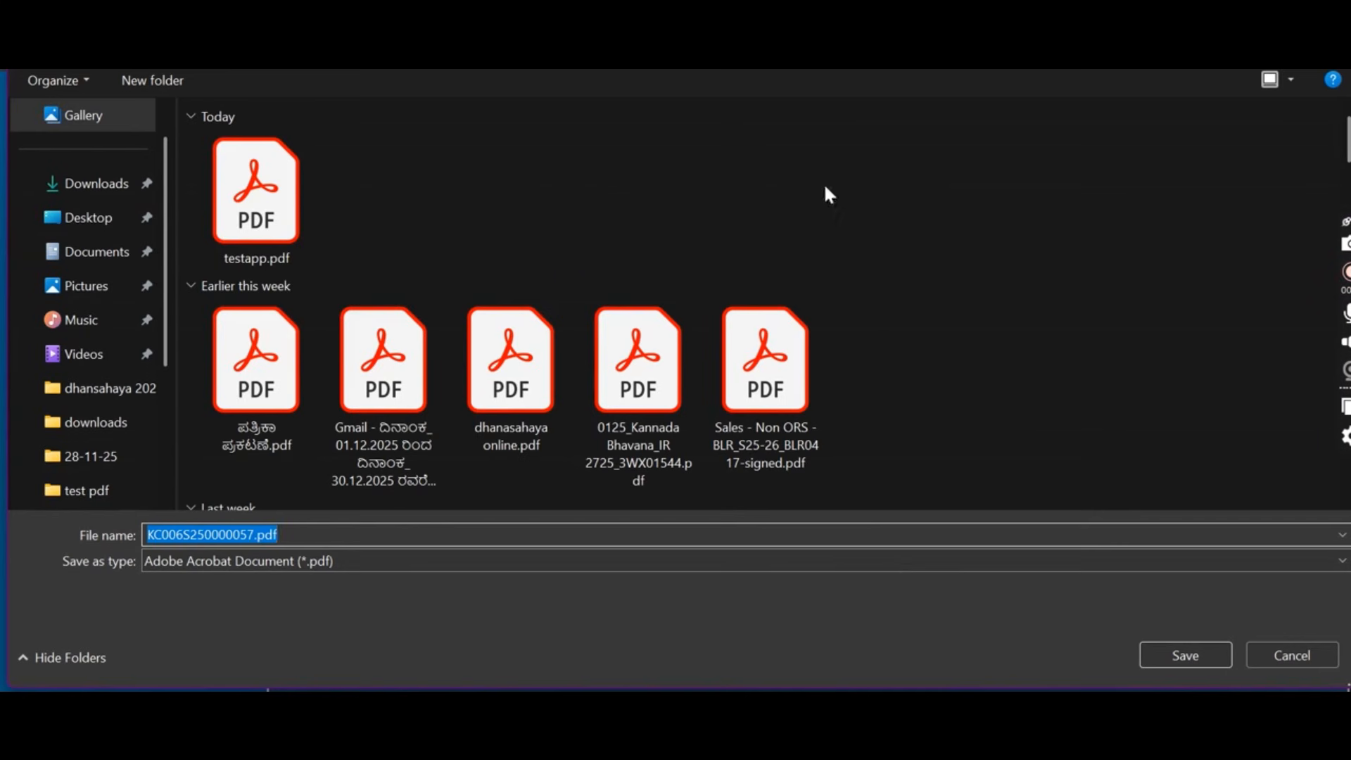
click(1185, 656)
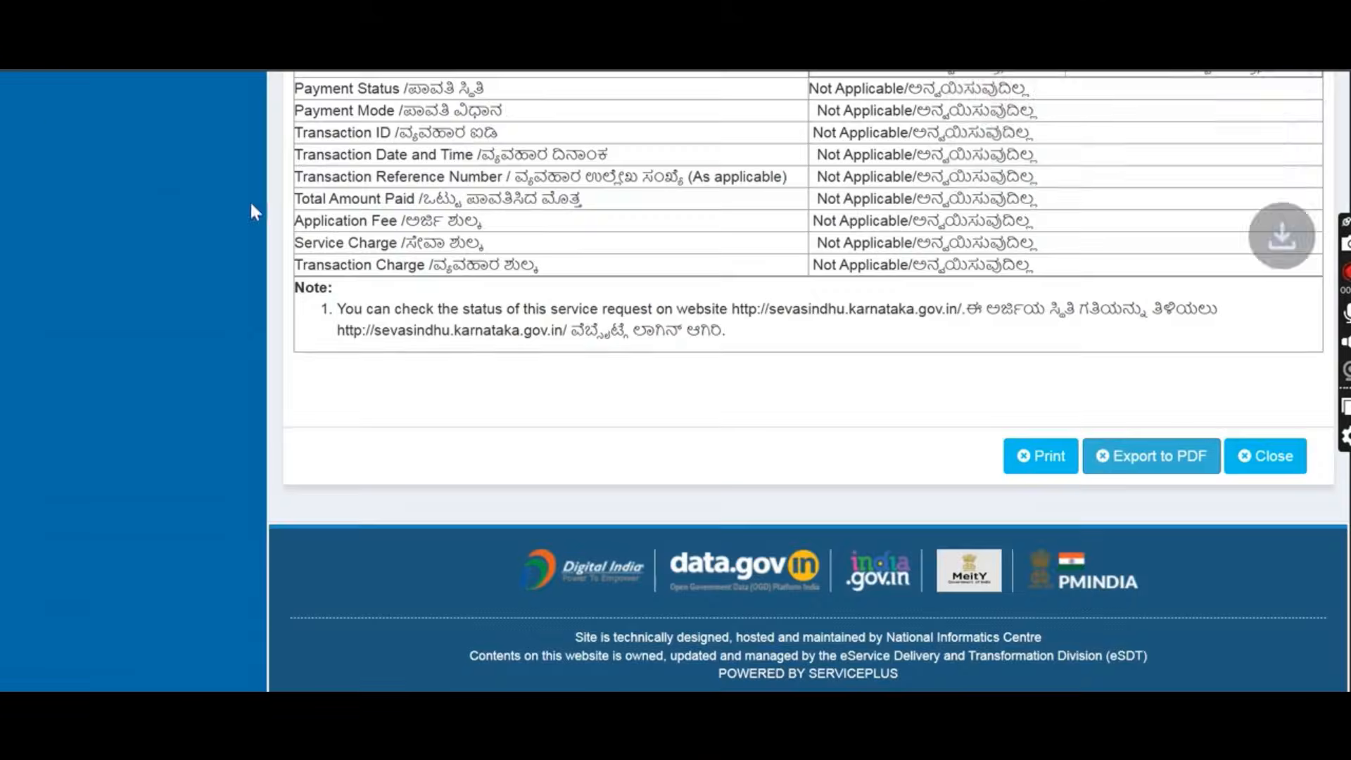